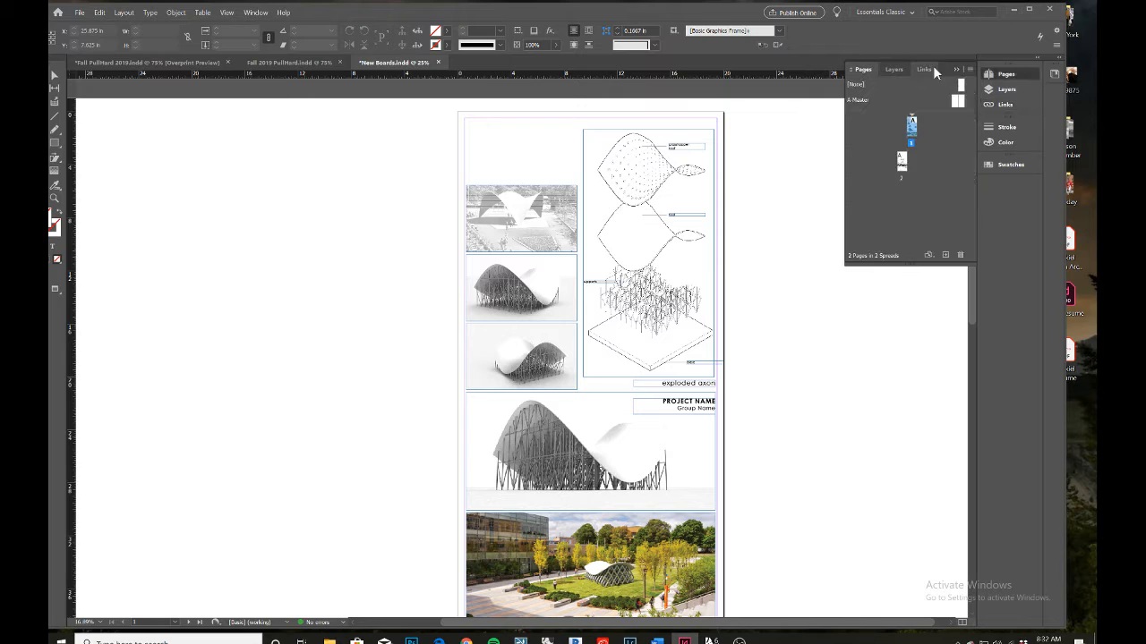
Collapse the expanded page list and look through the presentation board layouts in New Boards.indd
left_click(956, 70)
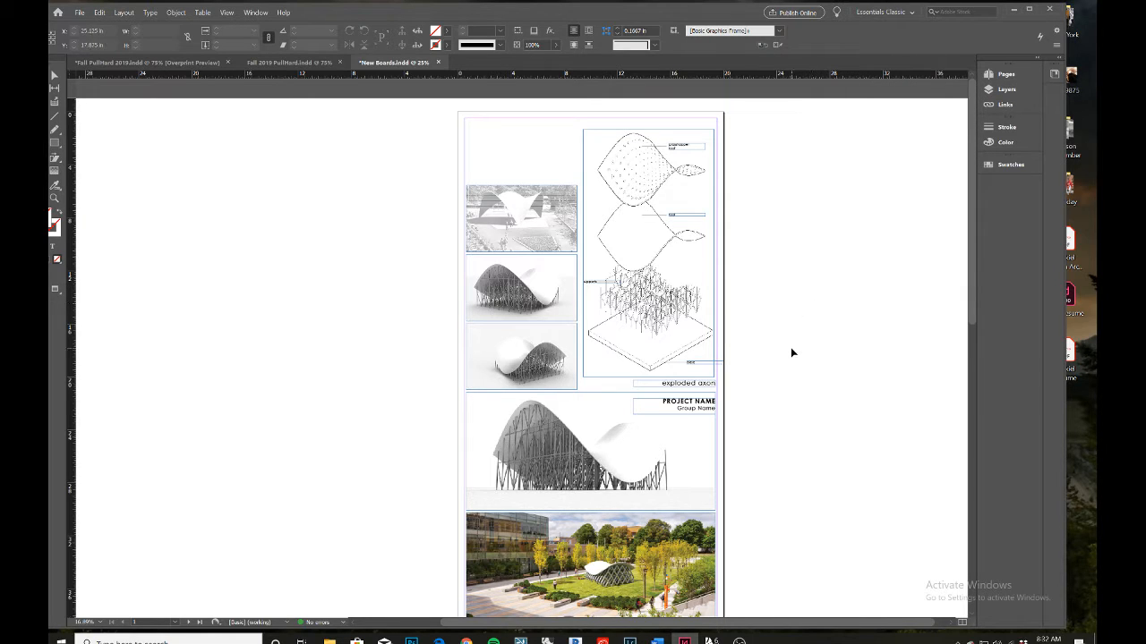
scroll(792, 353, "down", 3)
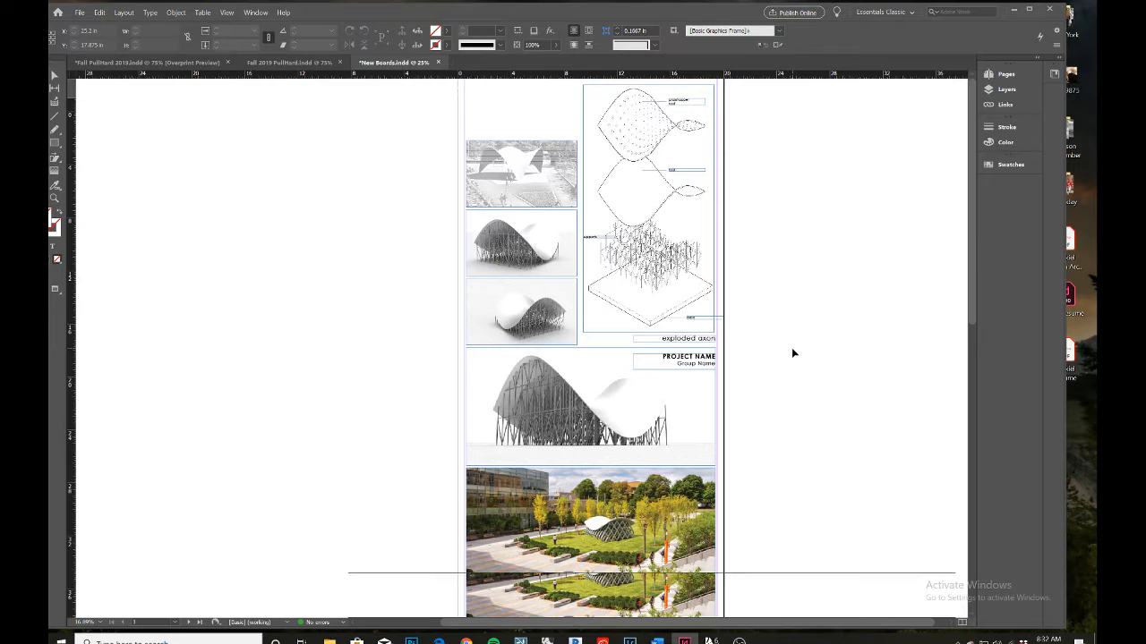
scroll(793, 351, "up", 3)
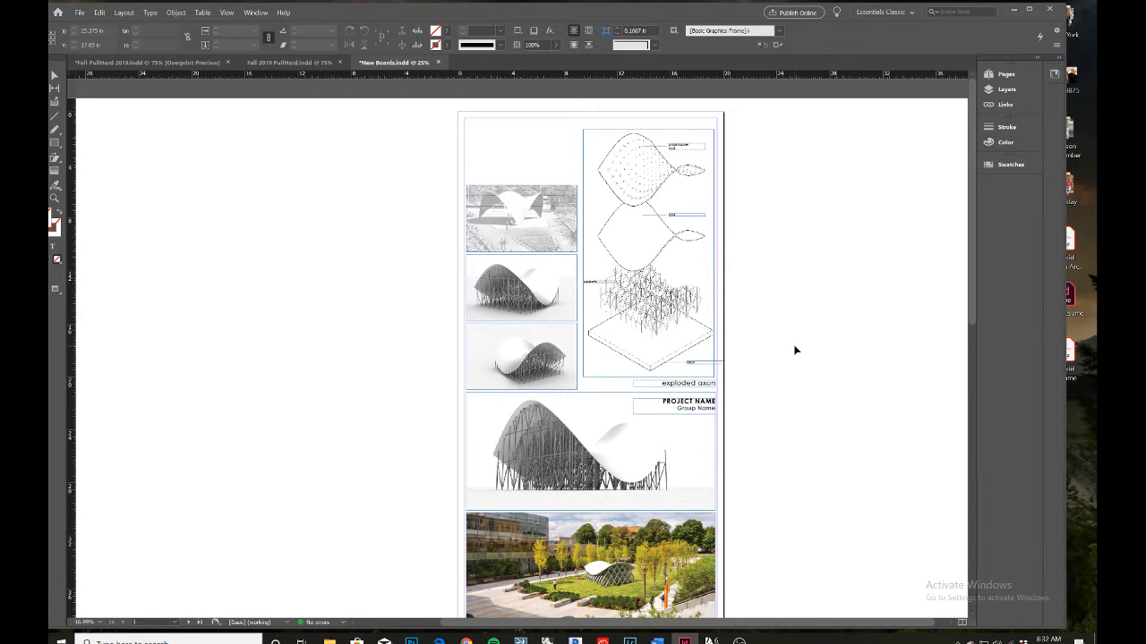
scroll(794, 350, "down", 1)
scroll(795, 350, "up", 1)
scroll(793, 350, "down", 10)
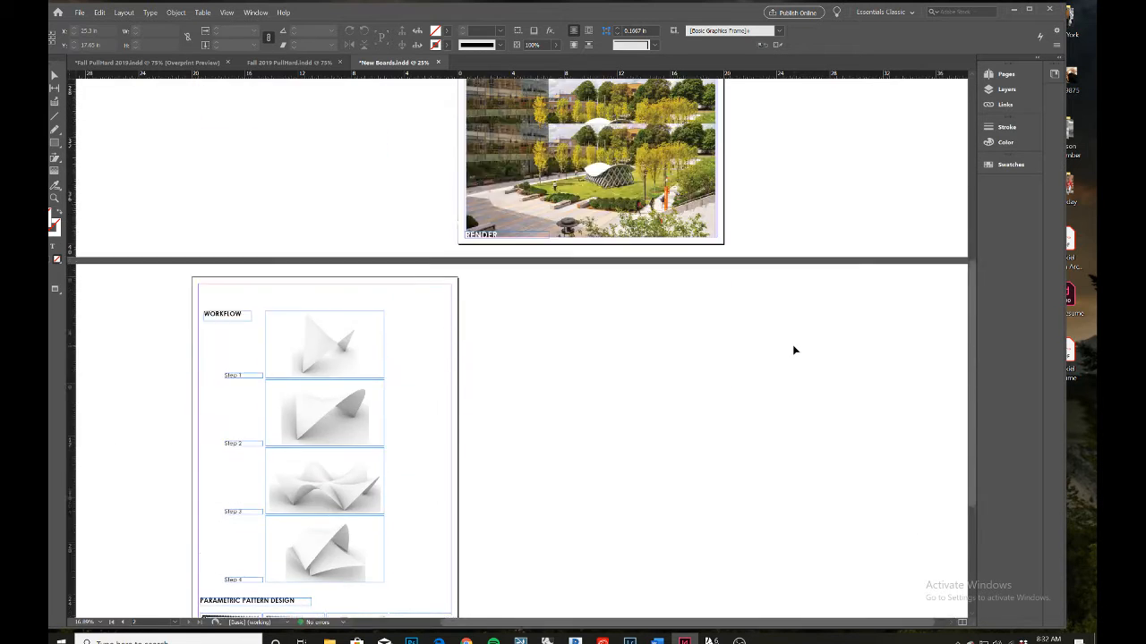
scroll(793, 350, "up", 10)
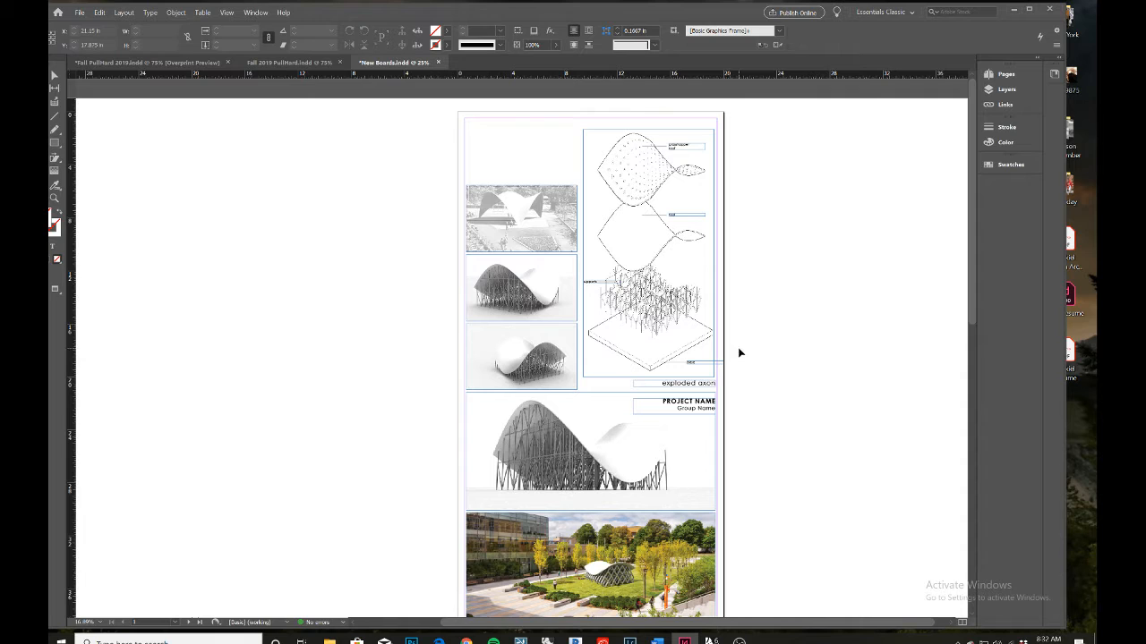
scroll(739, 351, "down", 2)
scroll(739, 352, "up", 2)
scroll(579, 288, "down", 1)
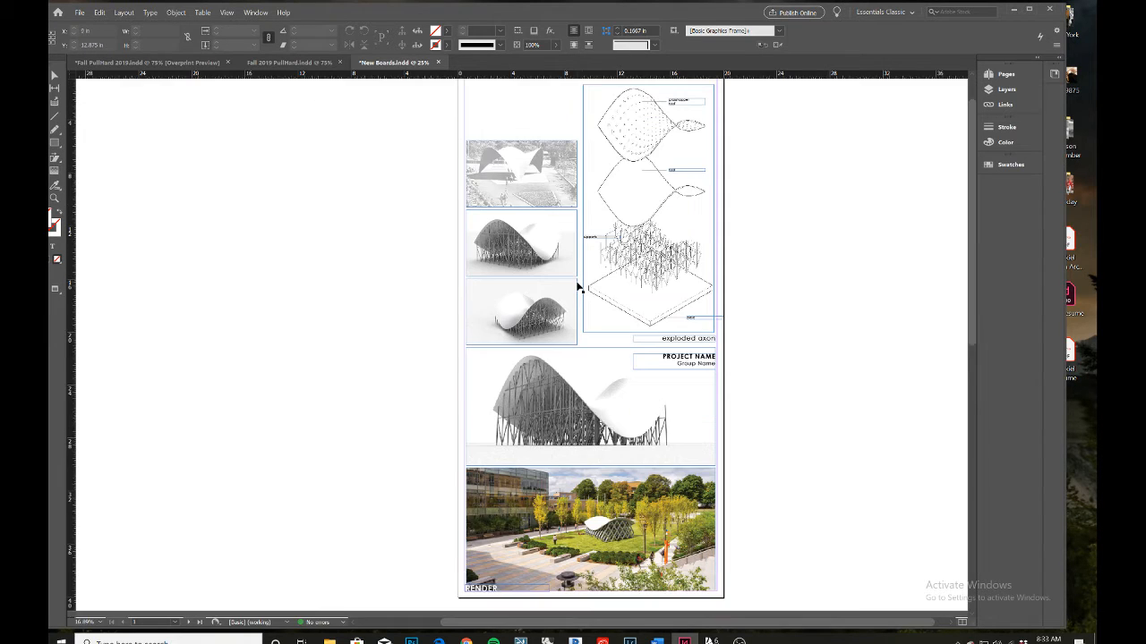
scroll(579, 289, "up", 1)
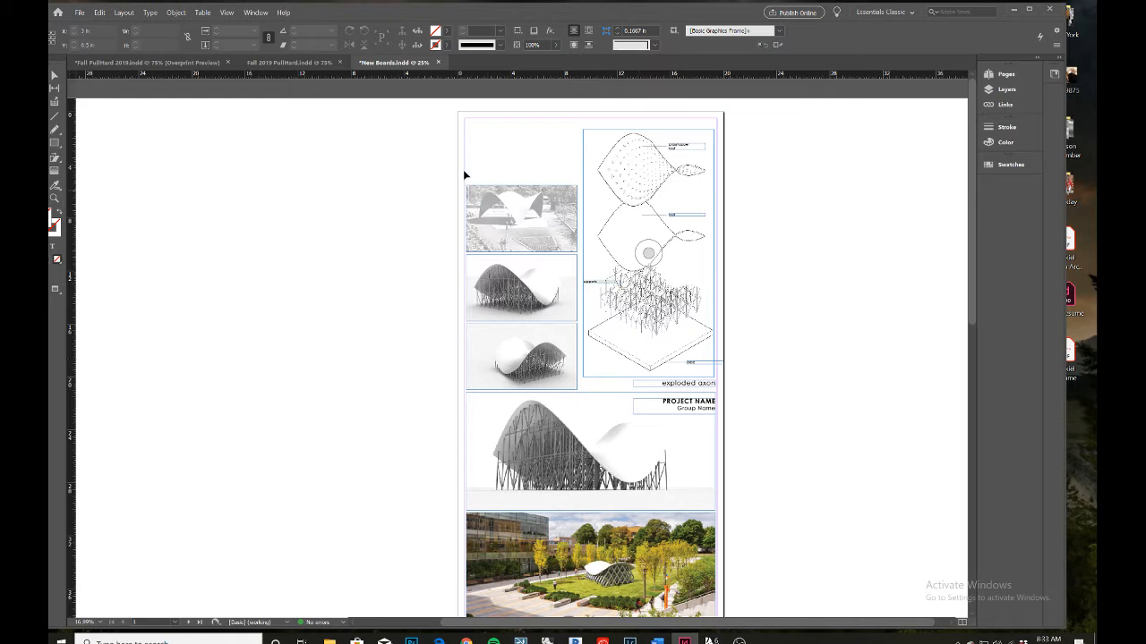
Switch to the Fall PullHard 2019 document in Overprint Preview and review its spreads from the back page to the contents spread
left_click(185, 61)
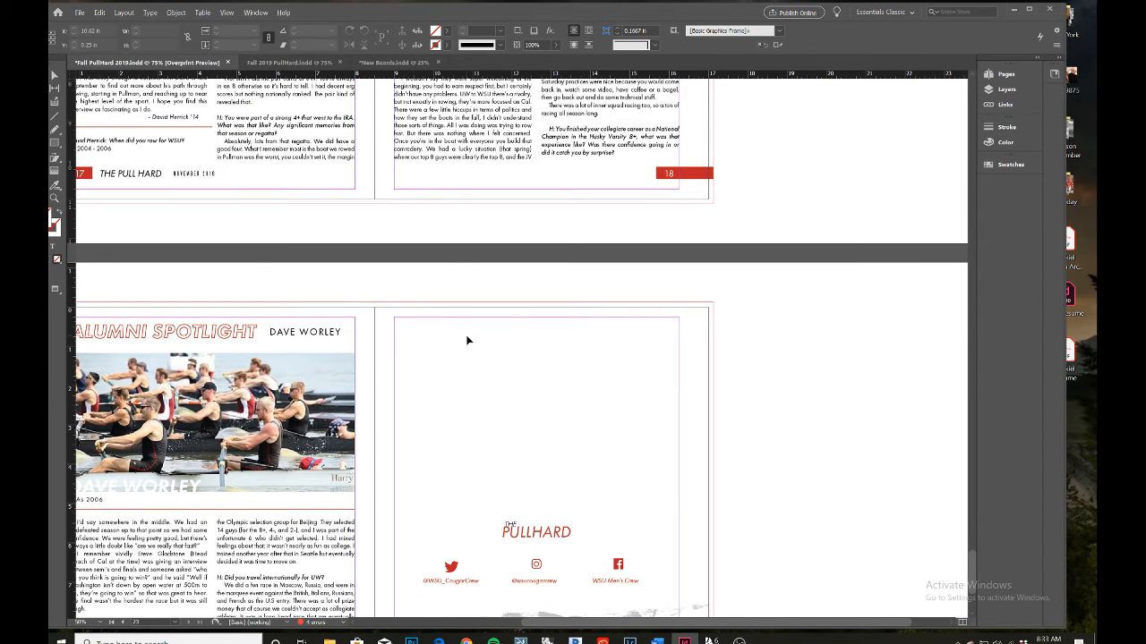
key("ctrl+minus")
scroll(465, 338, "up", 4)
scroll(466, 338, "up", 15)
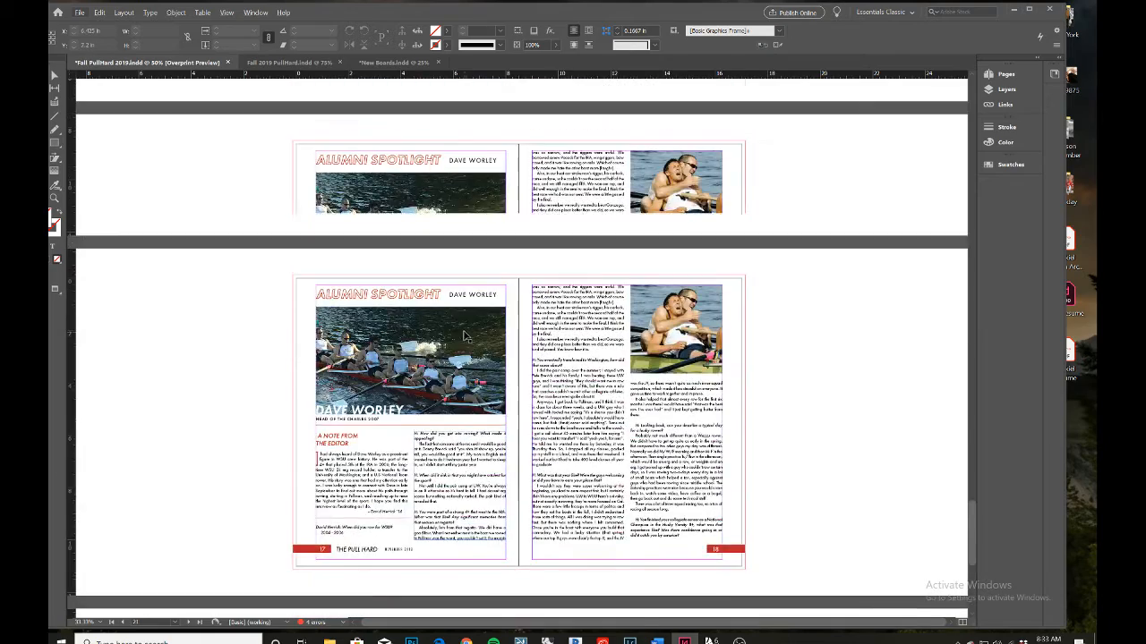
scroll(464, 336, "up", 10)
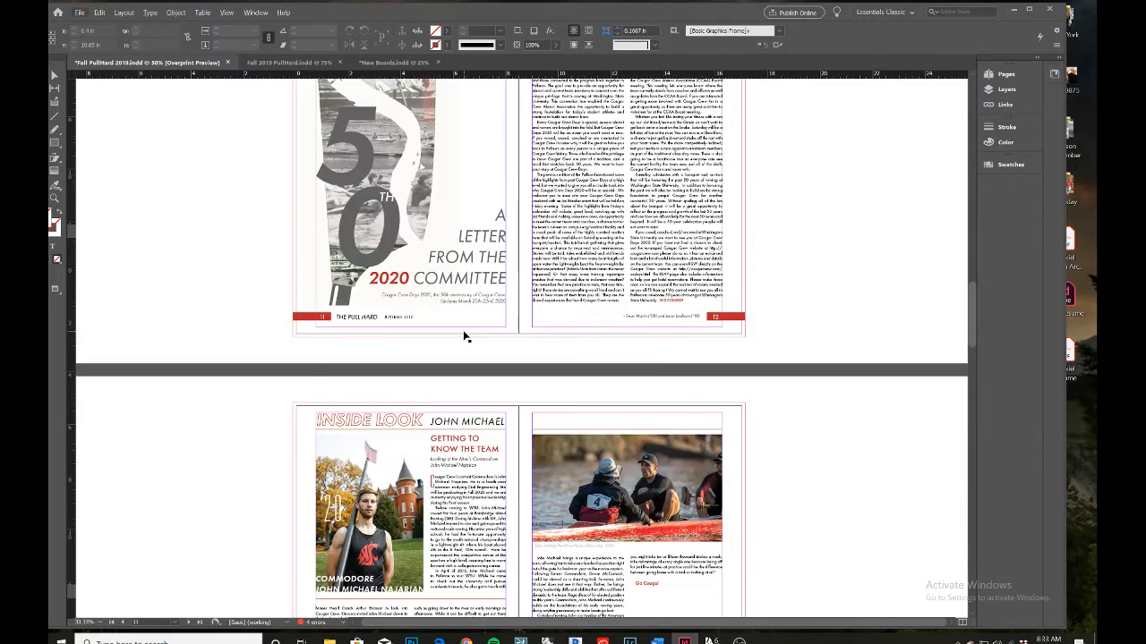
scroll(463, 336, "up", 15)
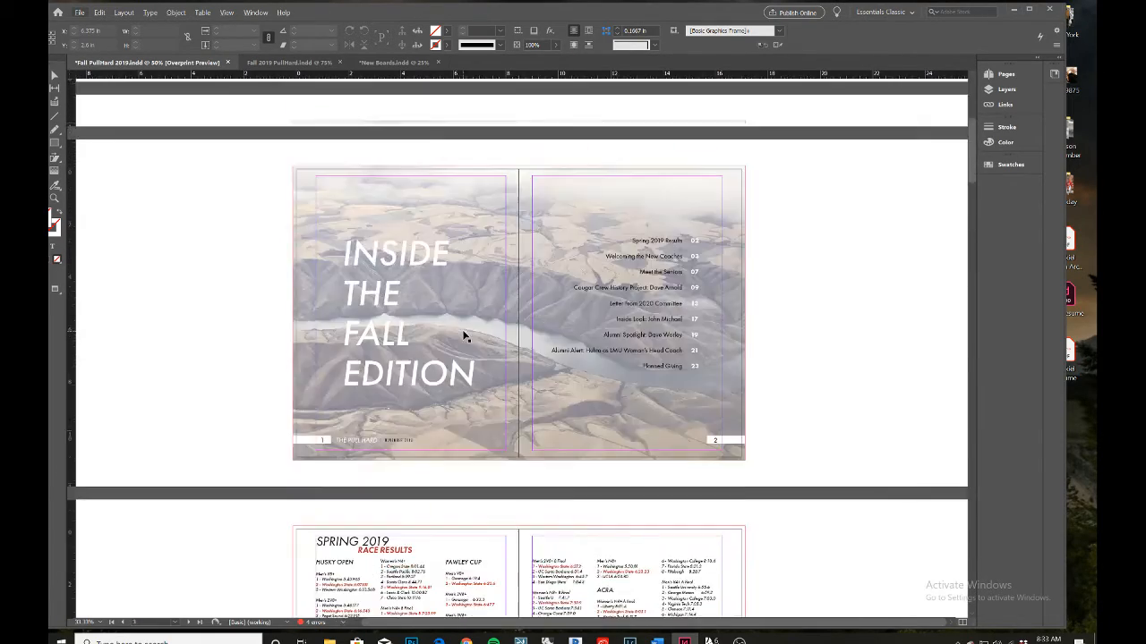
scroll(463, 336, "down", 1)
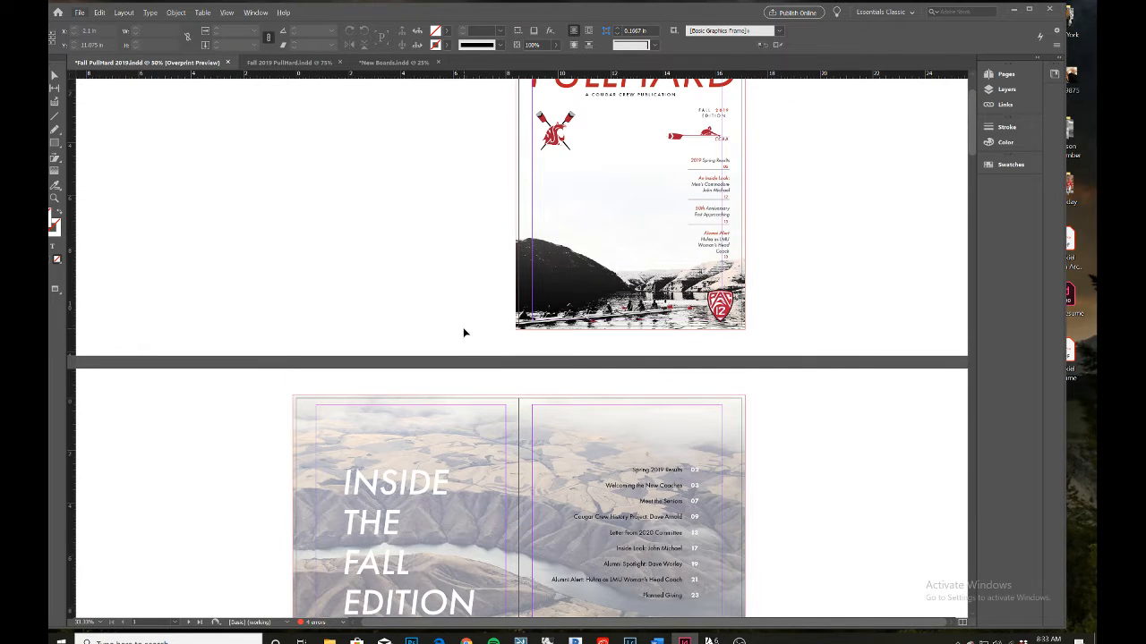
scroll(464, 335, "down", 2)
scroll(464, 333, "down", 1)
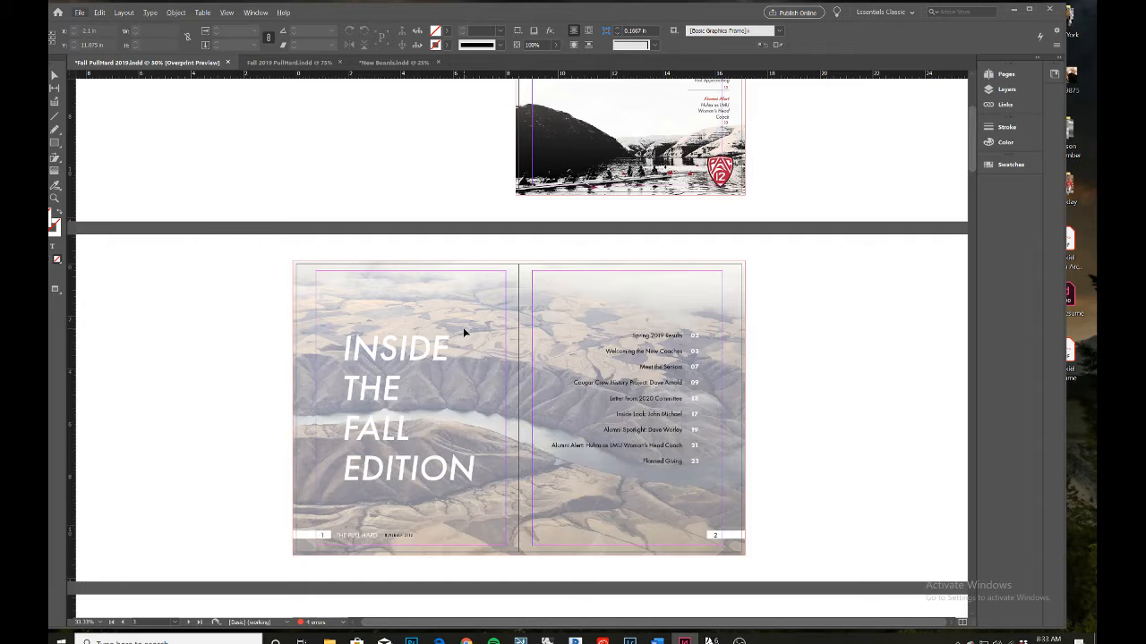
scroll(464, 332, "down", 3)
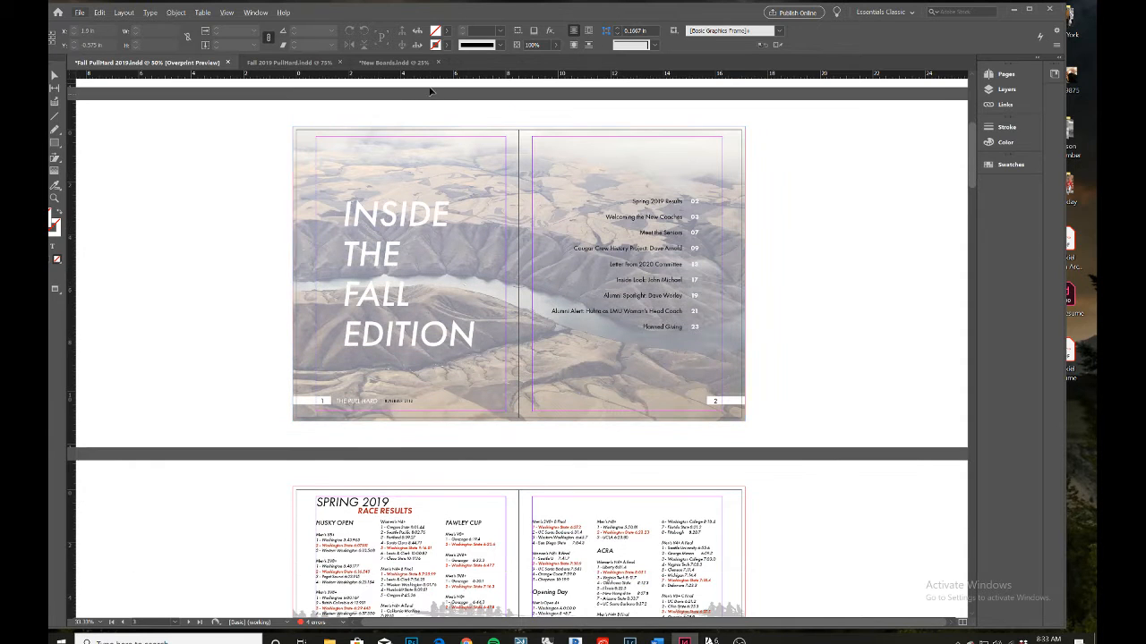
Return to New Boards.indd and examine the first board from the exploded axon to the render
left_click(395, 63)
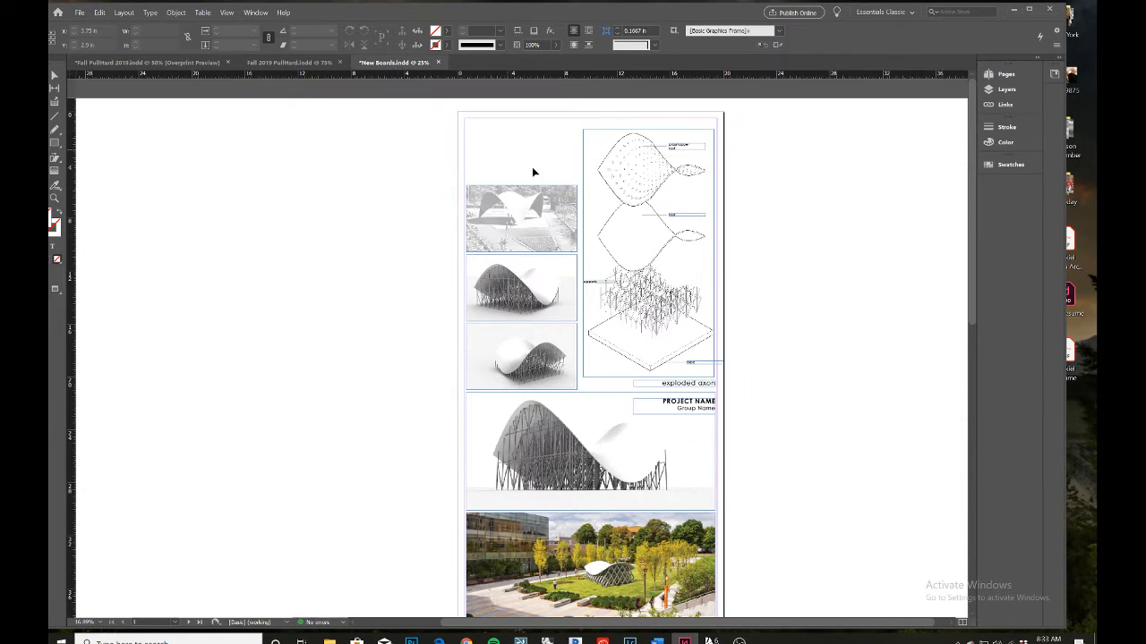
scroll(586, 334, "down", 3)
scroll(586, 334, "up", 3)
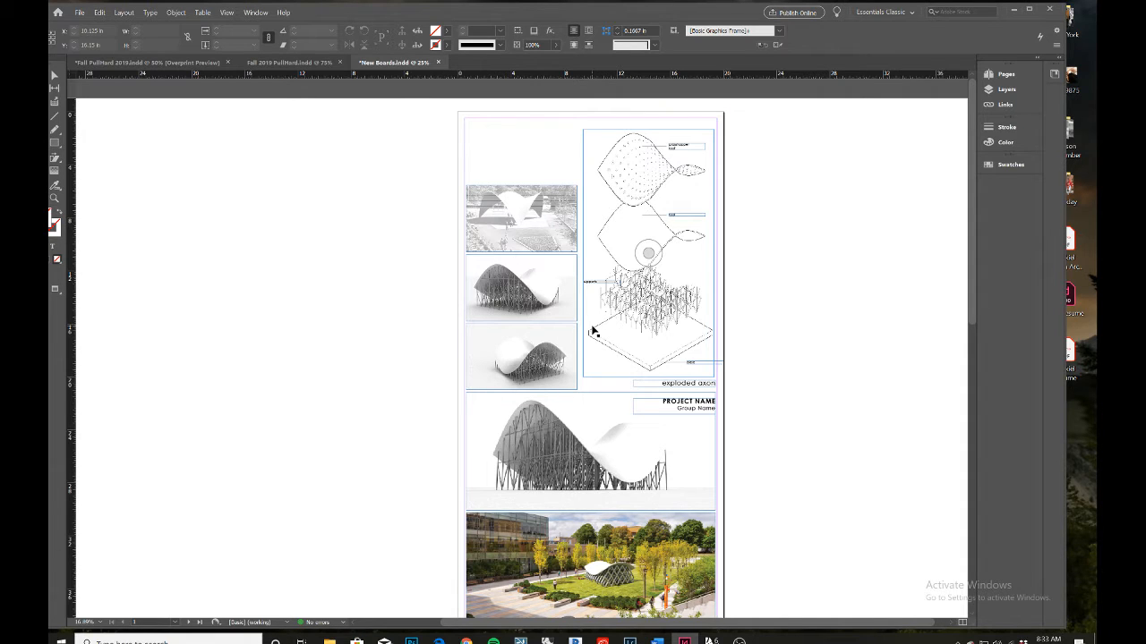
scroll(592, 331, "down", 1)
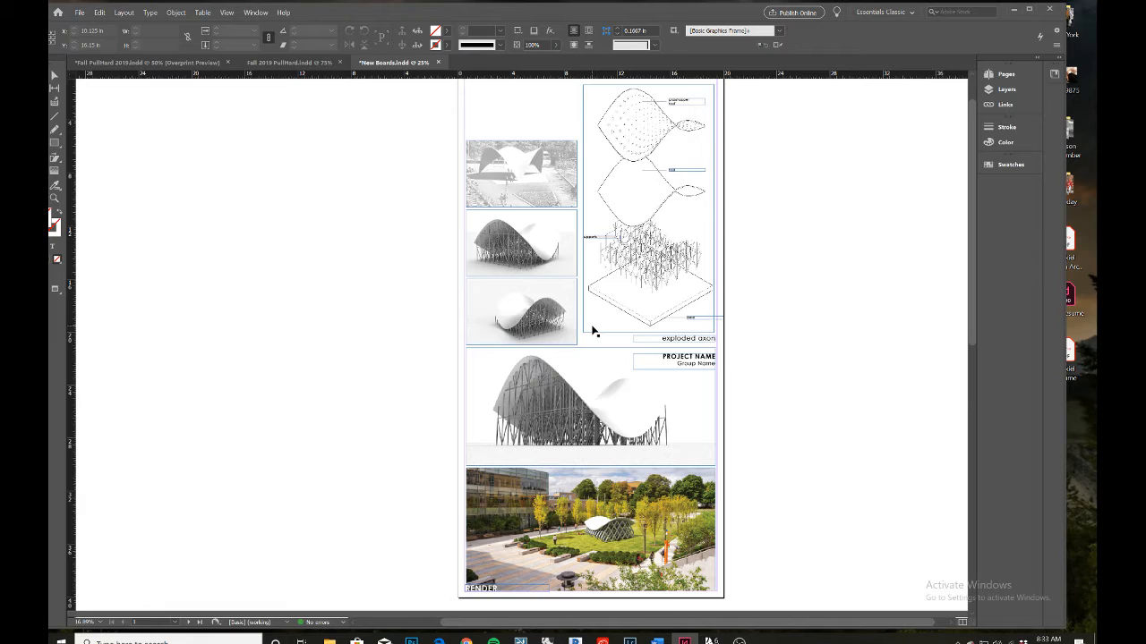
scroll(592, 331, "down", 1)
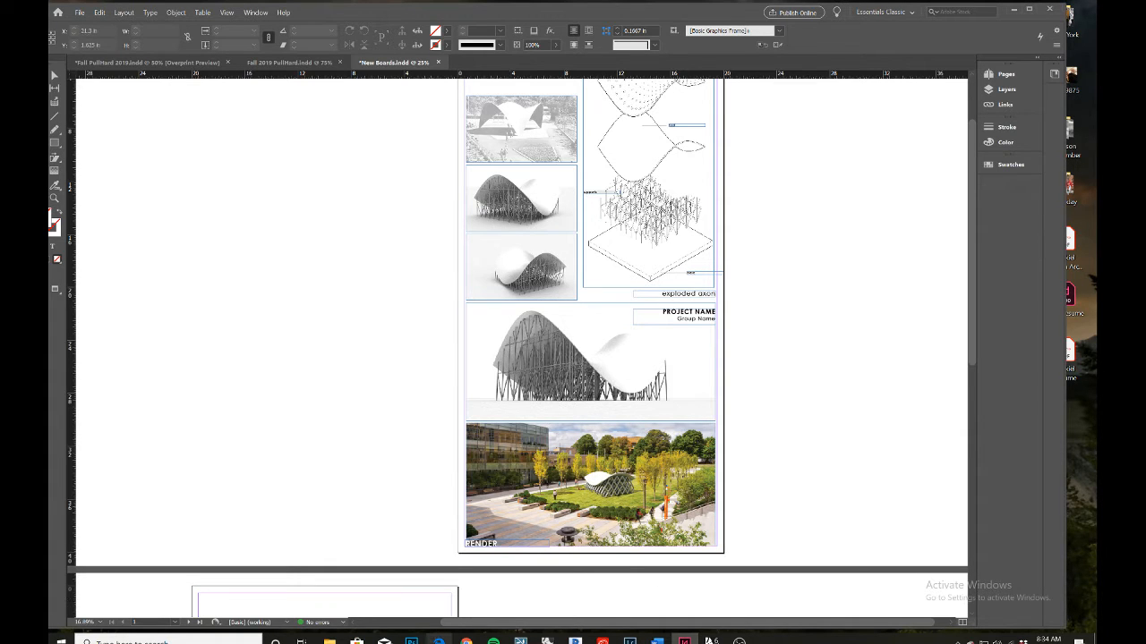
scroll(544, 500, "up", 2)
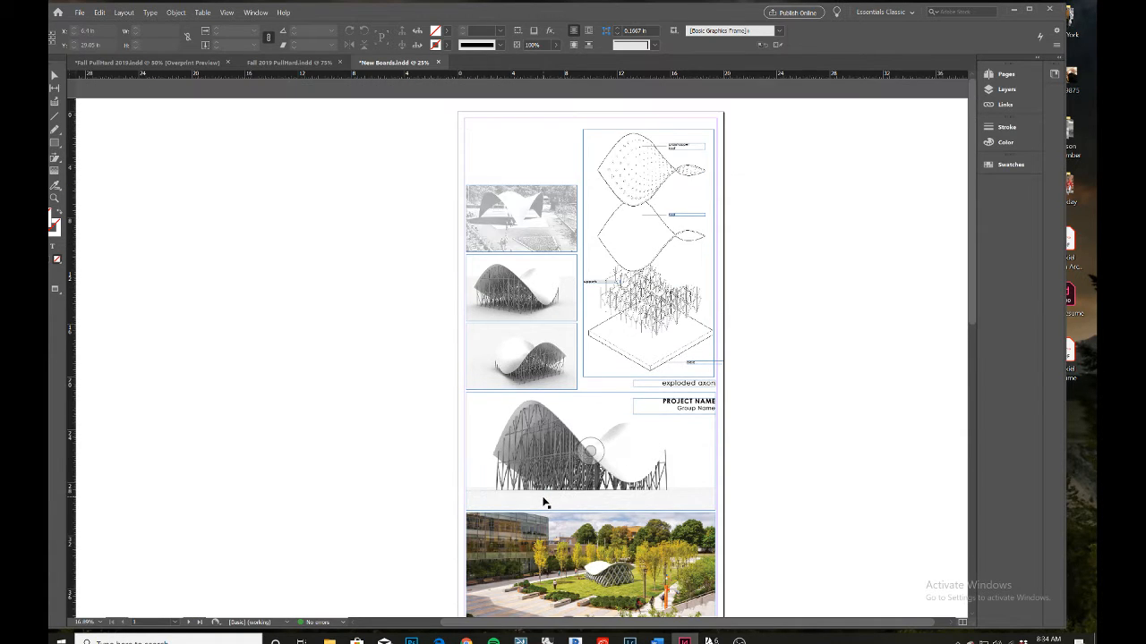
scroll(544, 502, "down", 1)
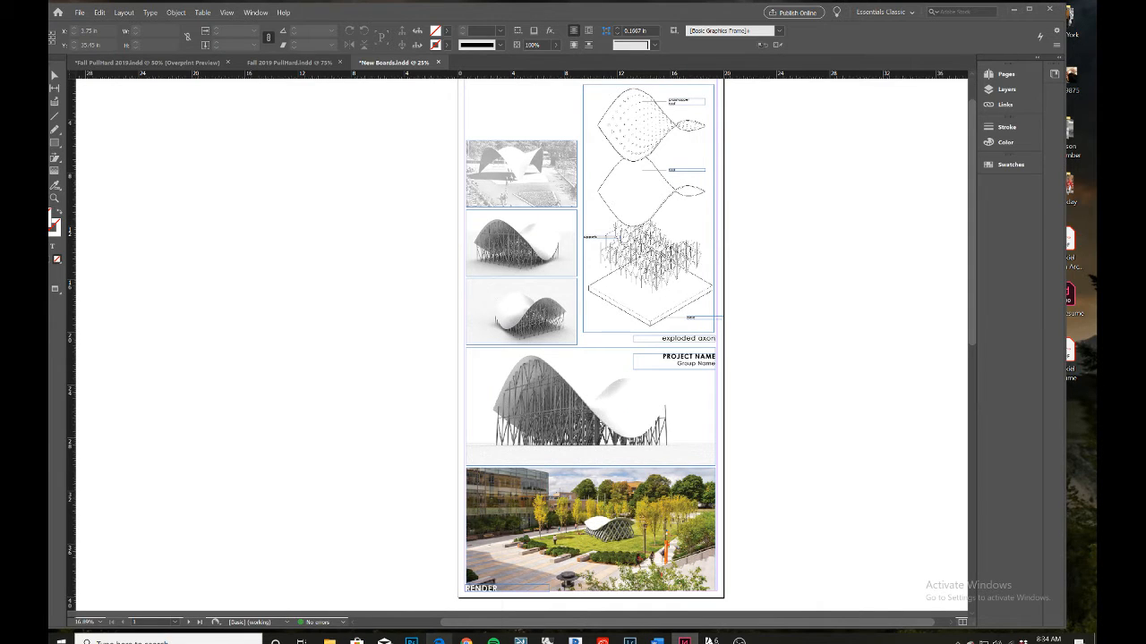
Switch to the browser, reopen the InDesign free trial offer and examine the apps included in Creative Cloud All Apps for individuals
left_click(439, 641)
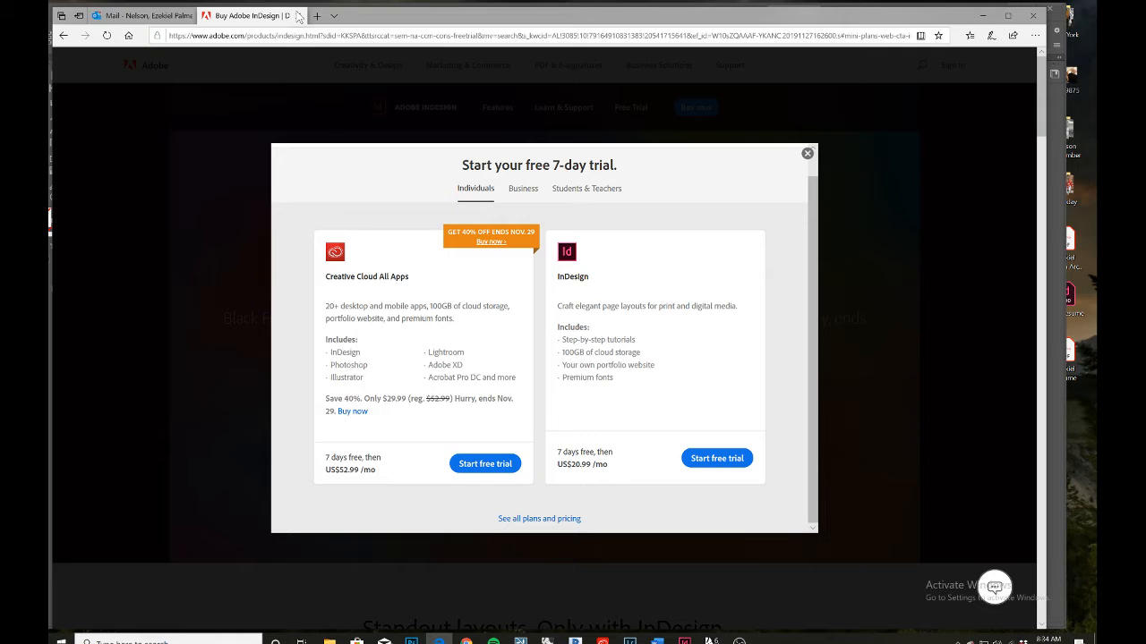
left_click(65, 36)
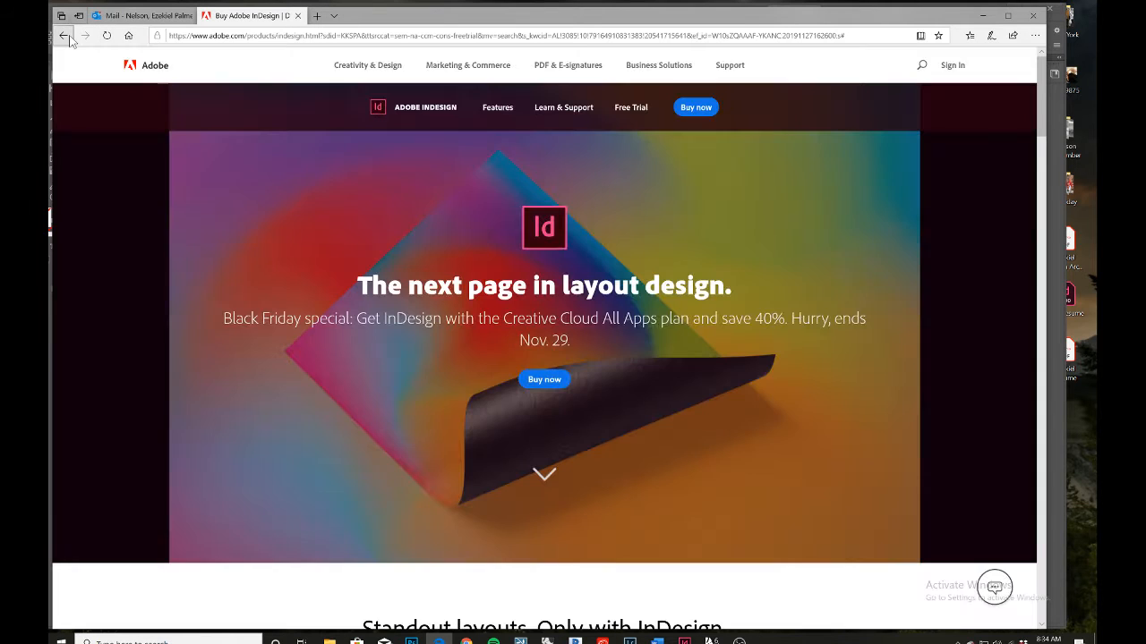
left_click(68, 36)
left_click(639, 109)
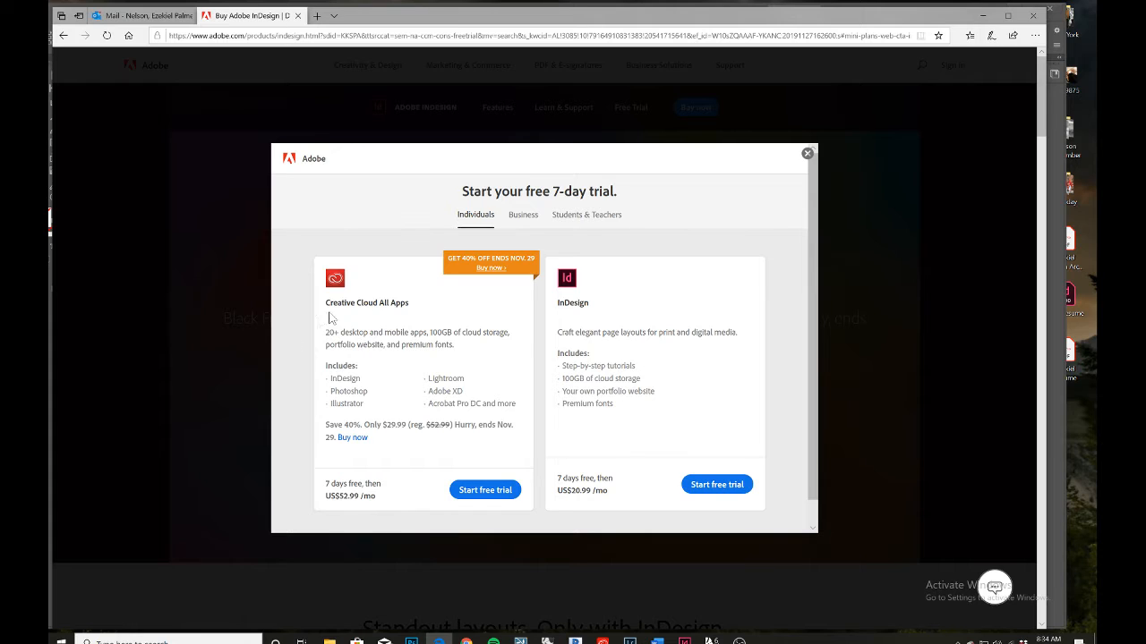
left_click_drag(369, 402, 337, 379)
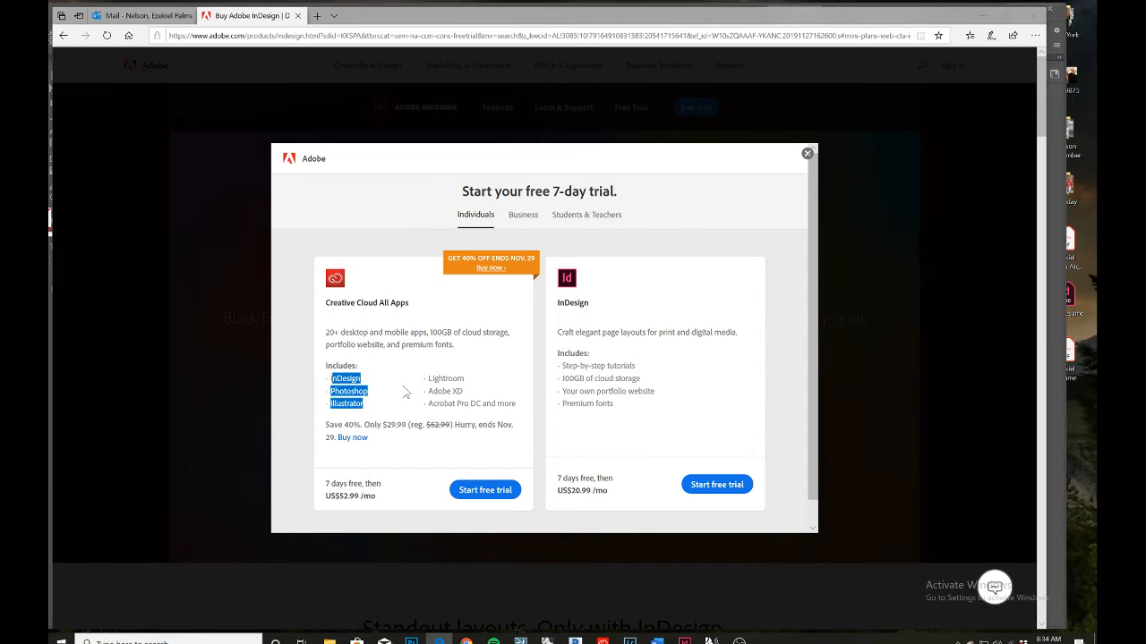
left_click(481, 385)
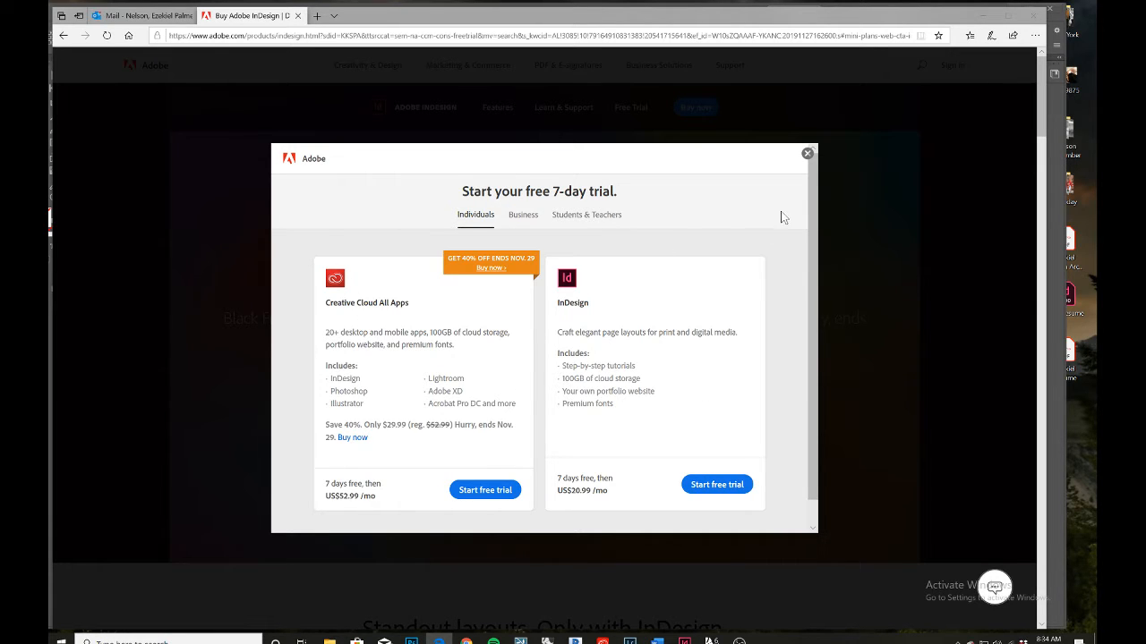
Review the Students & Teachers trial plan and its included apps, close the offer and return to InDesign
left_click(605, 214)
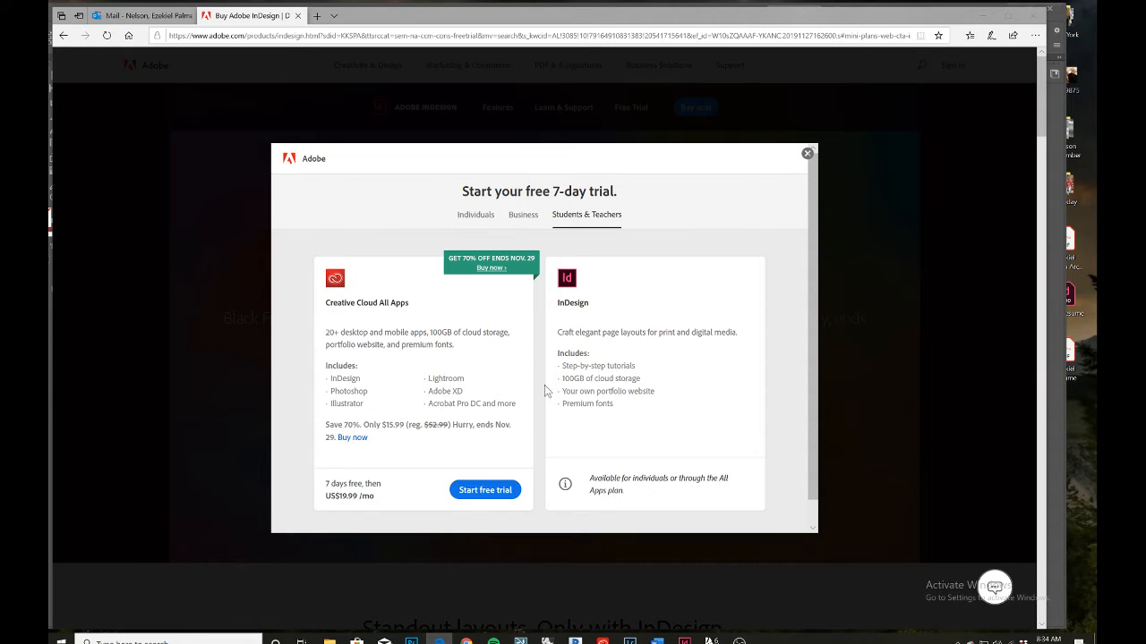
left_click_drag(370, 413, 326, 362)
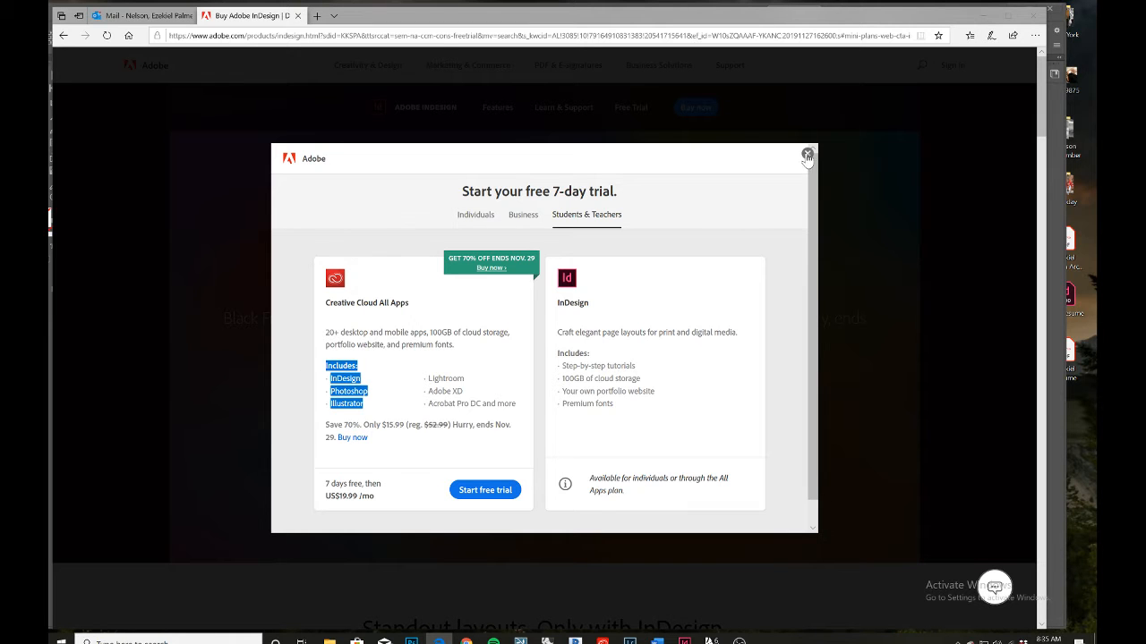
left_click(807, 154)
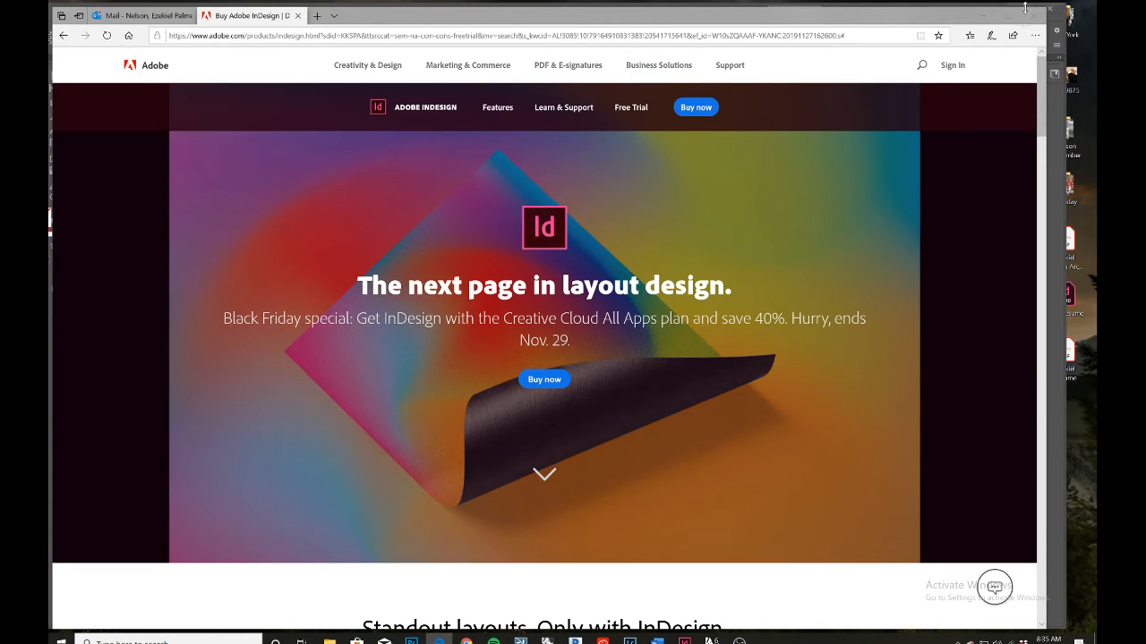
left_click(983, 15)
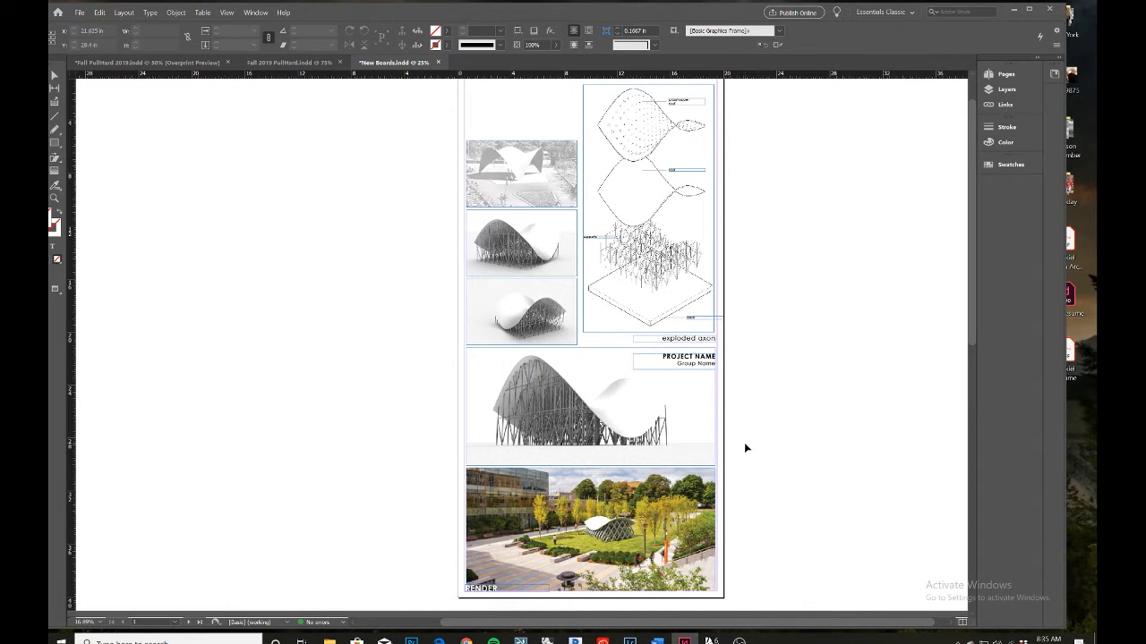
scroll(714, 452, "up", 2)
scroll(713, 450, "up", 10)
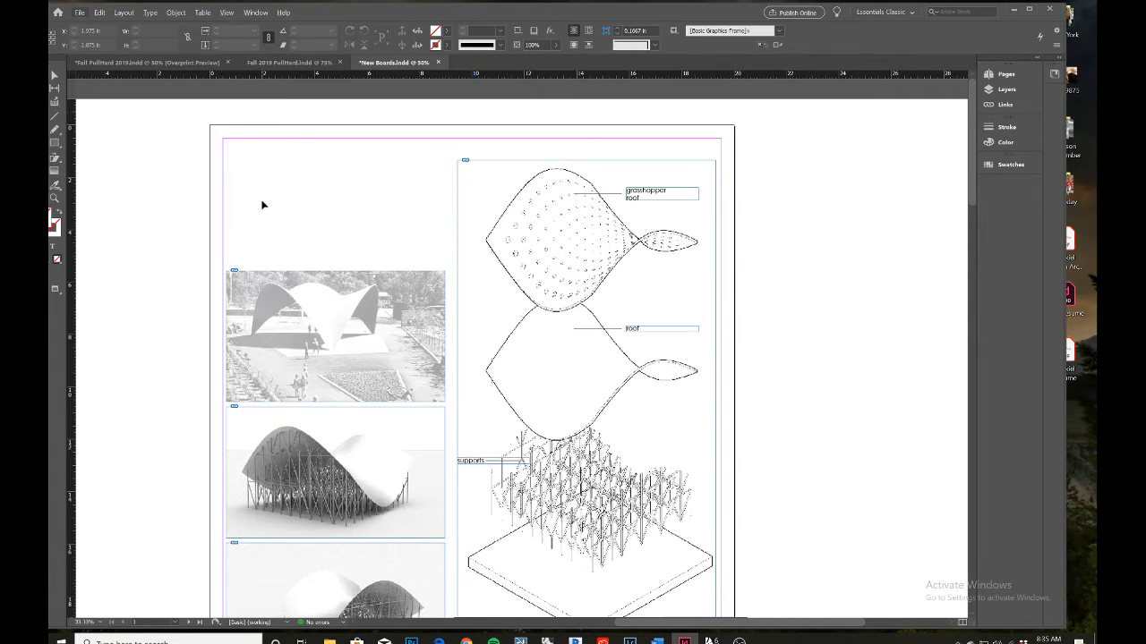
left_click(79, 12)
left_click(80, 12)
left_click(283, 12)
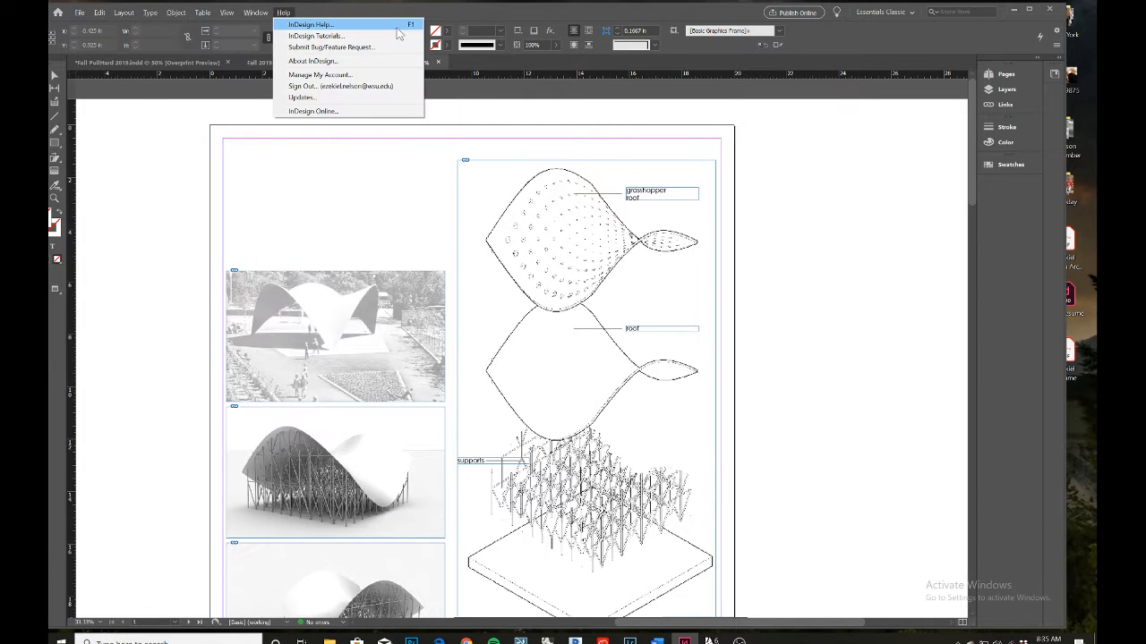
left_click(450, 23)
Start a new document and set its units to inches
left_click(79, 13)
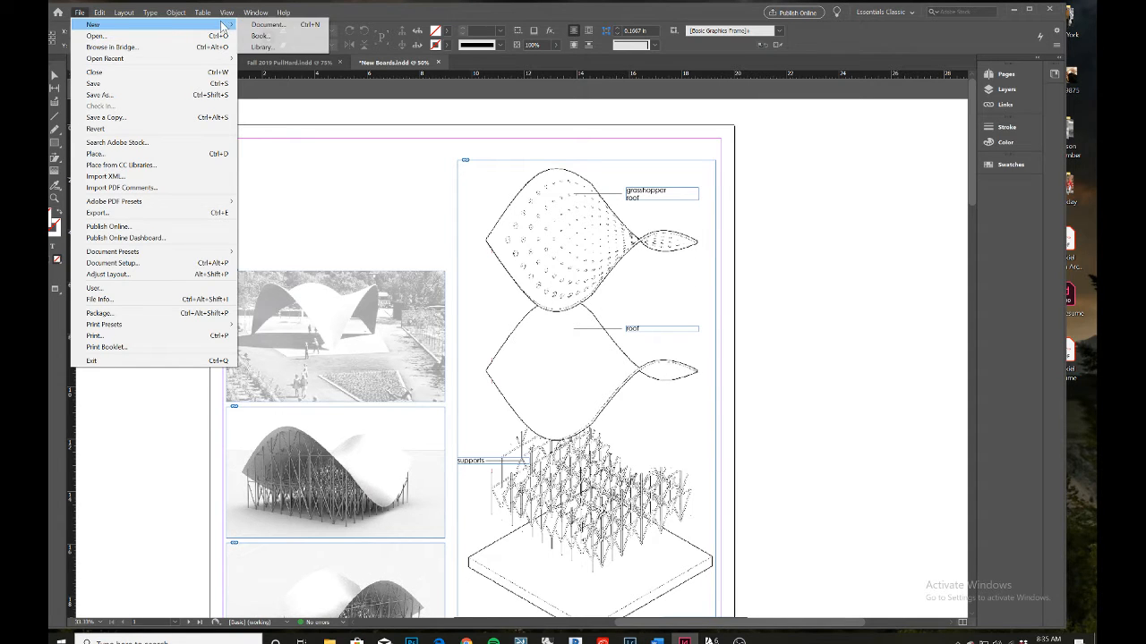
left_click(260, 25)
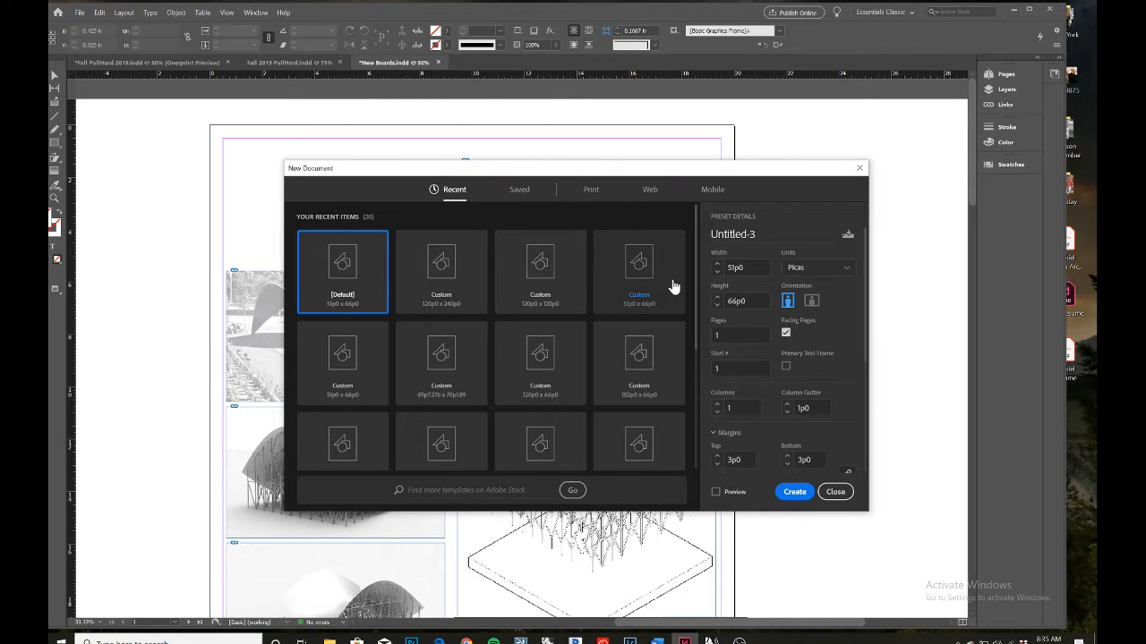
left_click(823, 271)
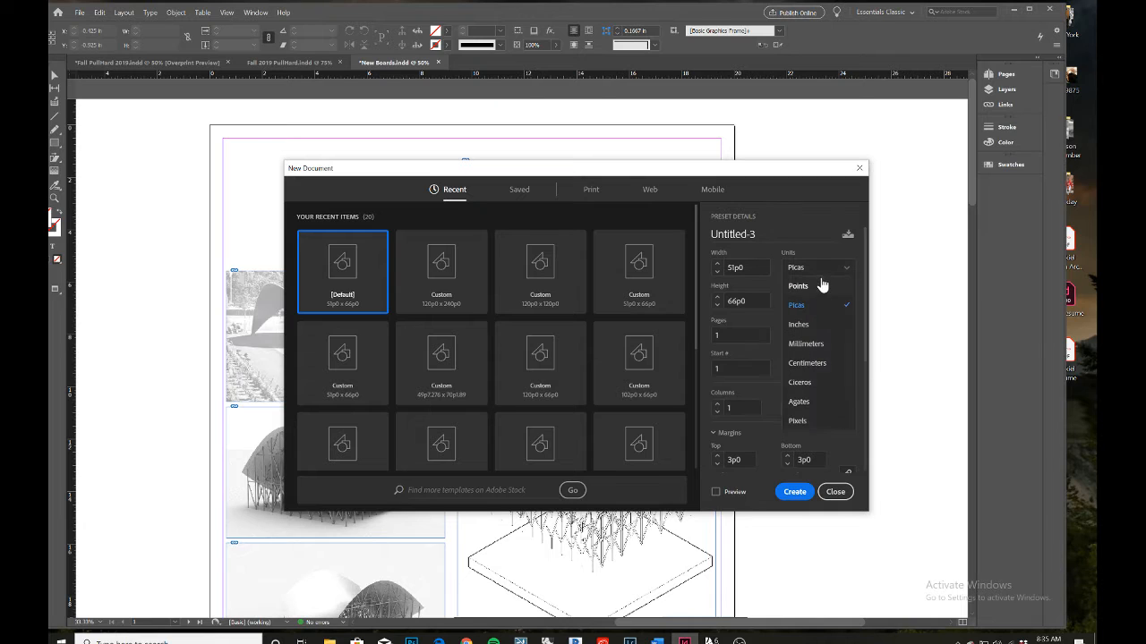
left_click(823, 326)
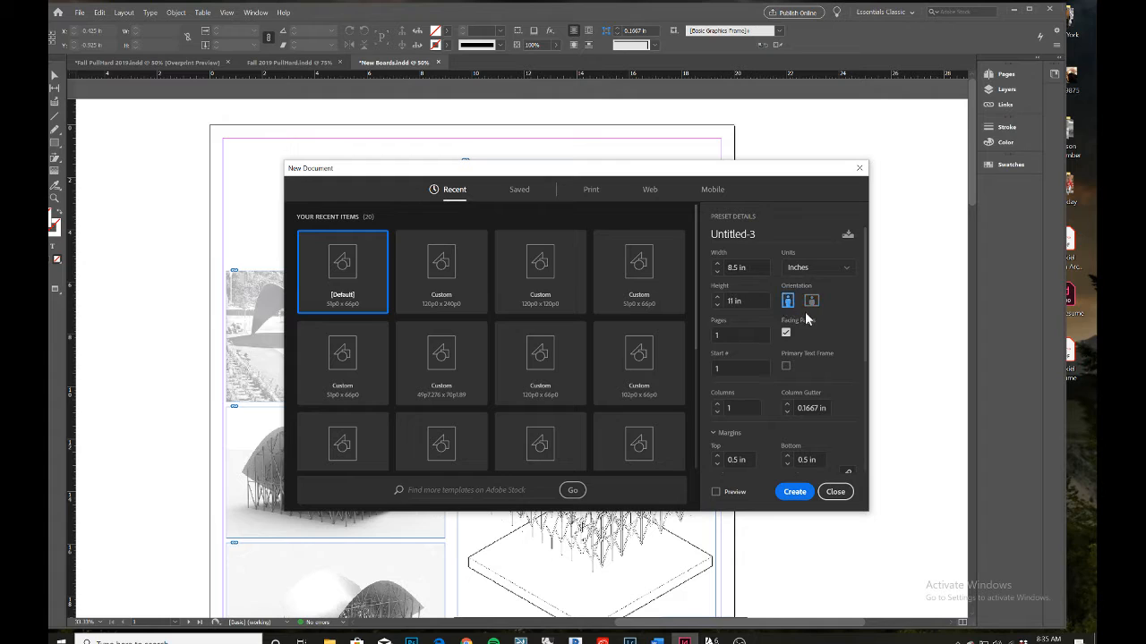
Set all four page margins of the new document to 0.25 in
scroll(809, 327, "down", 1)
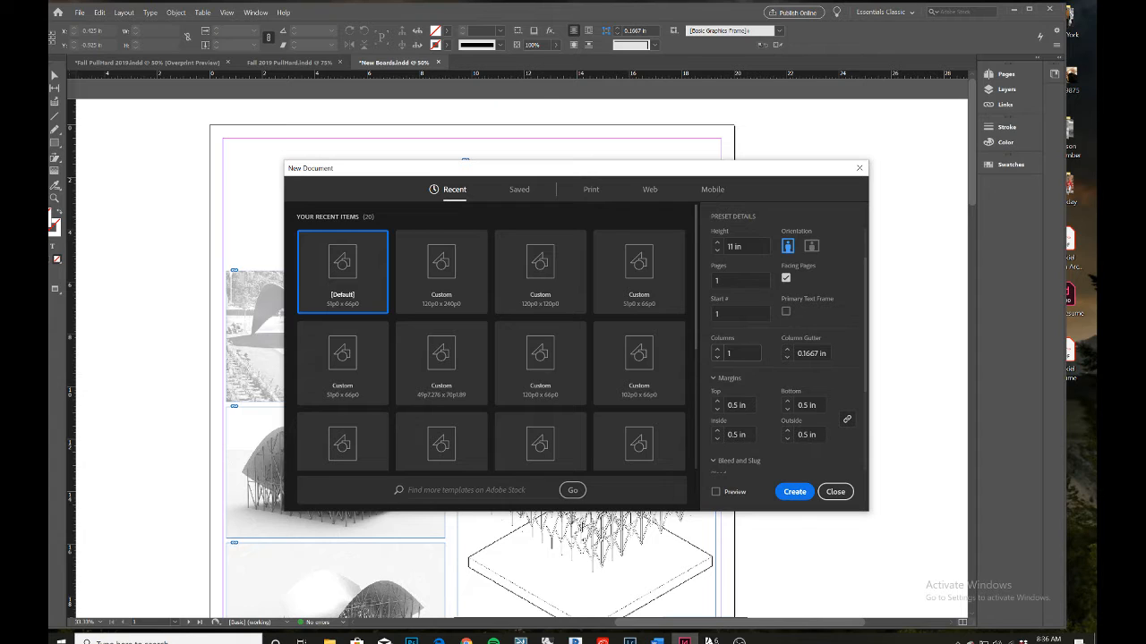
scroll(783, 358, "down", 2)
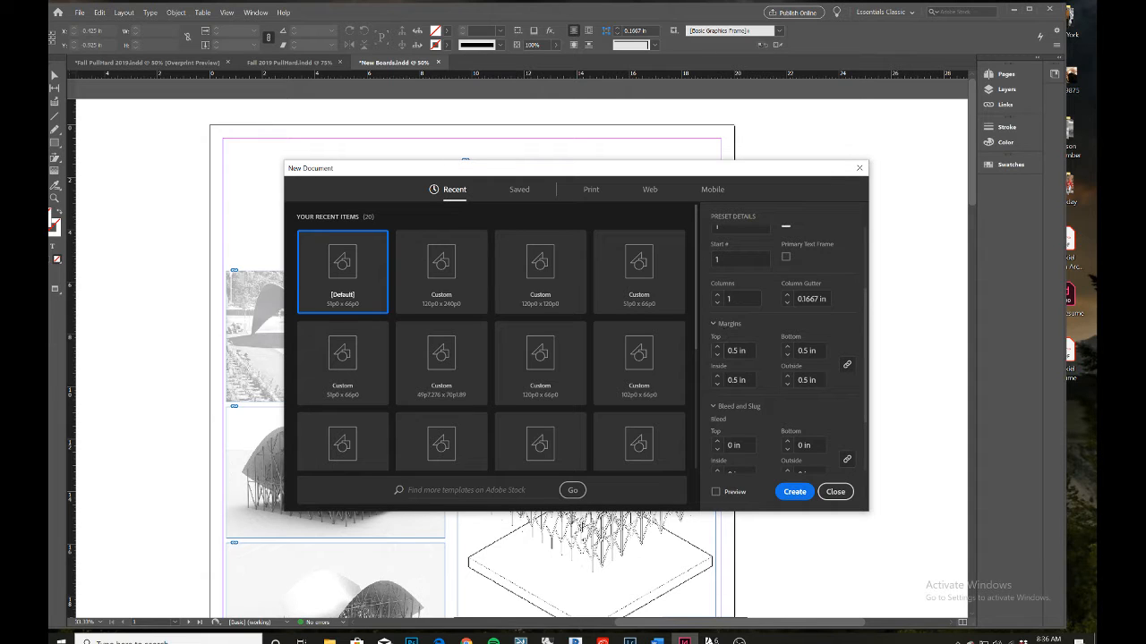
left_click(740, 350)
key("Right")
key("ctrl+a")
key("Right")
key("Left")
key("Left")
key("Left")
key("Left")
type("2")
left_click(762, 358)
Set the bleed to 0.125 in on all sides and turn on the document preview
scroll(767, 350, "down", 2)
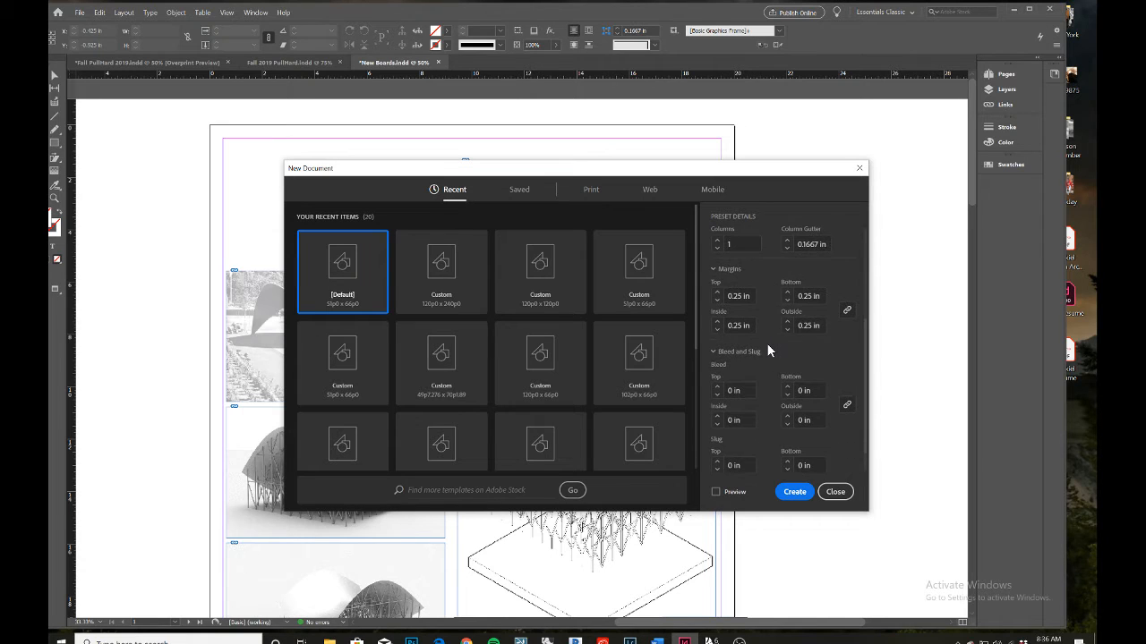
scroll(765, 438, "down", 1)
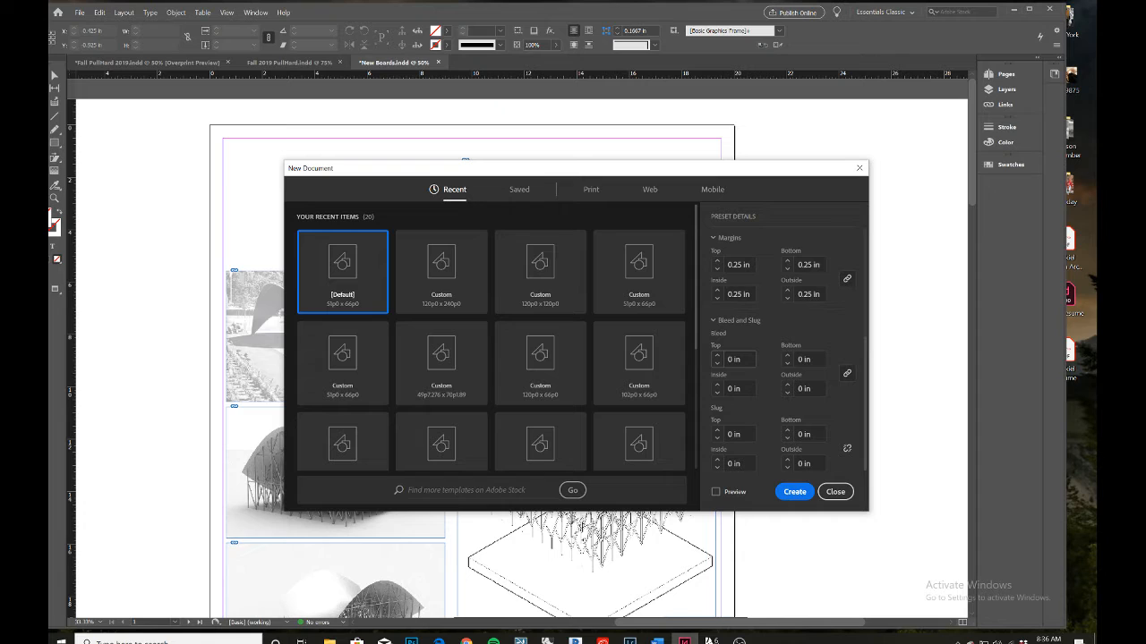
left_click(734, 359)
key("BackSpace")
left_click(781, 376)
left_click(716, 492)
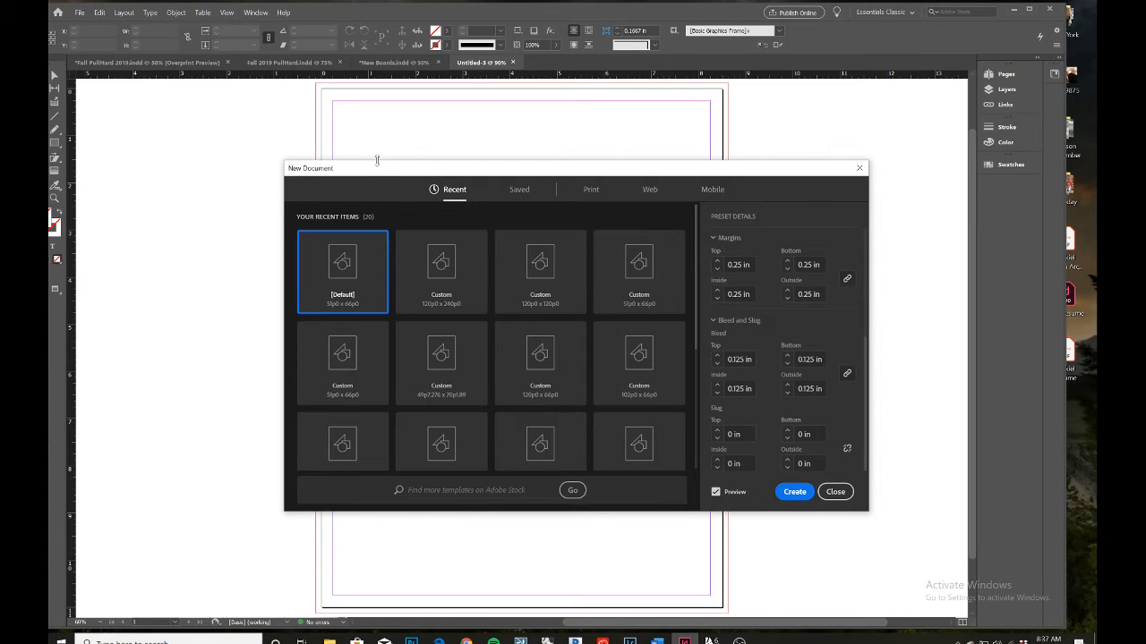
Check the previewed page's margin and bleed lines, and create the document
left_click_drag(380, 168, 462, 356)
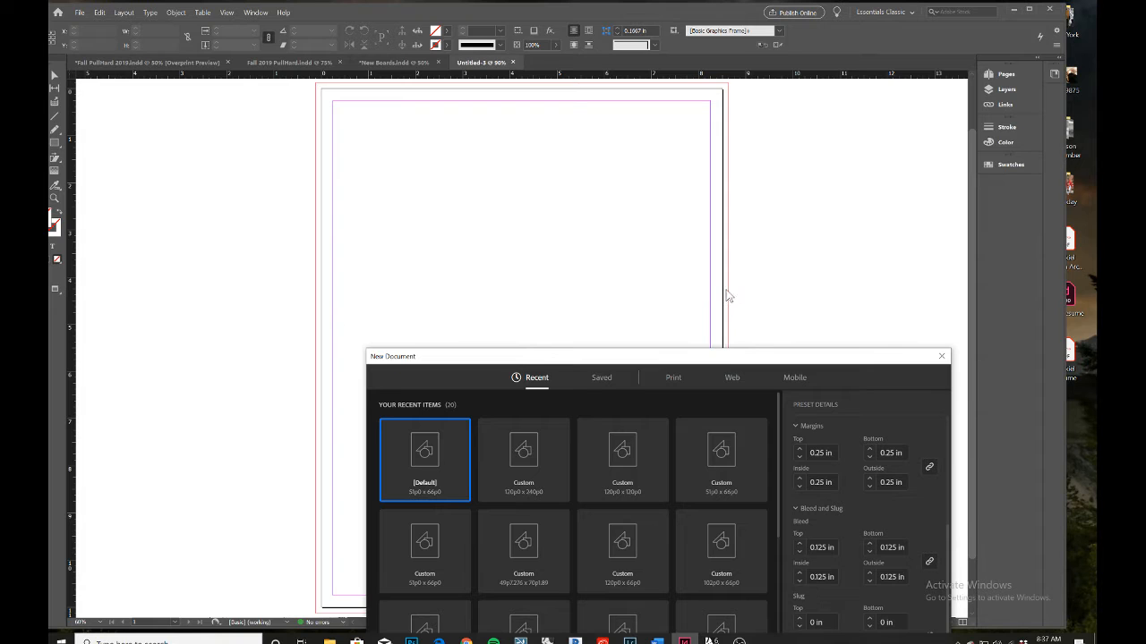
left_click_drag(752, 352, 621, 211)
left_click(758, 539)
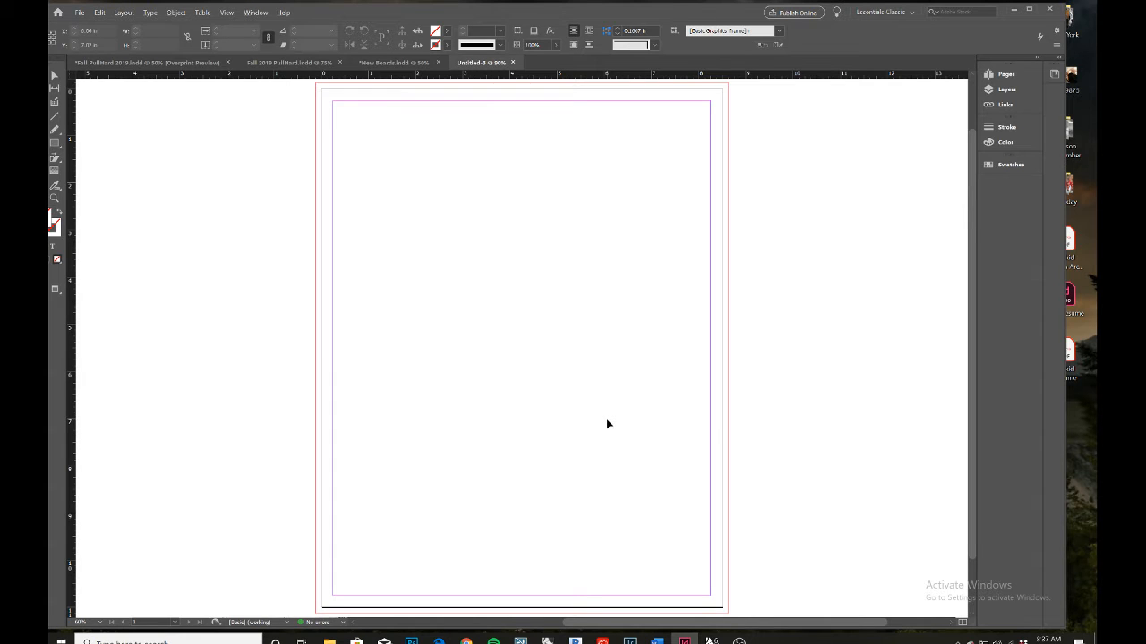
key("ctrl+minus")
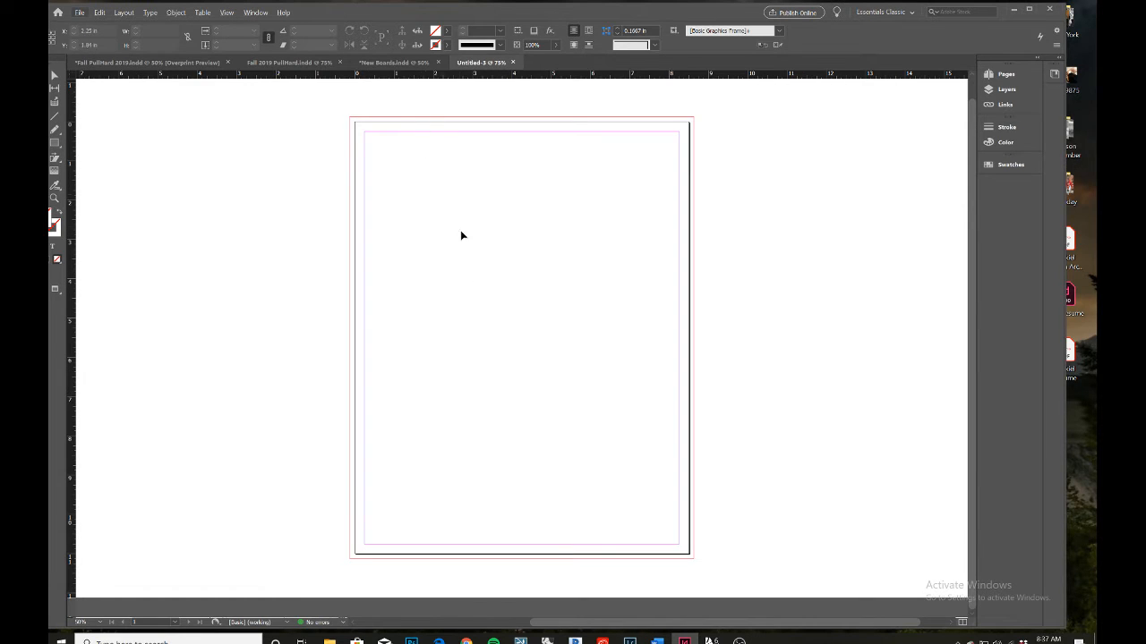
scroll(473, 271, "up", 1)
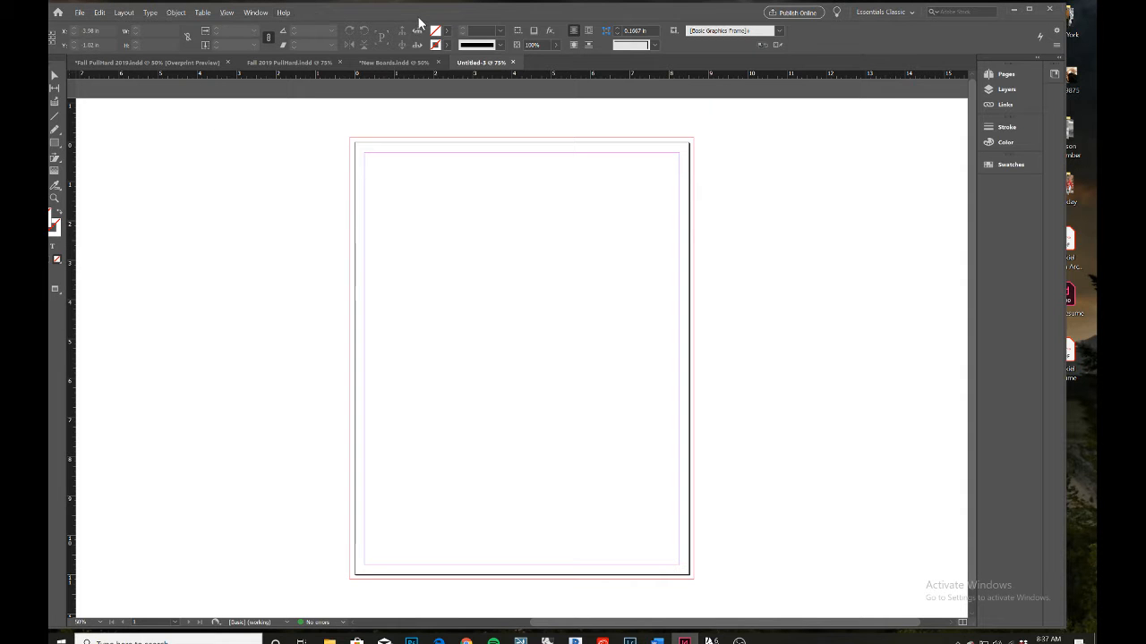
Reduce the InDesign window to uncover the desktop, minimize OBS, close the TA 210 folder and reposition InDesign beside the desktop files
left_click_drag(422, 15, 529, 258)
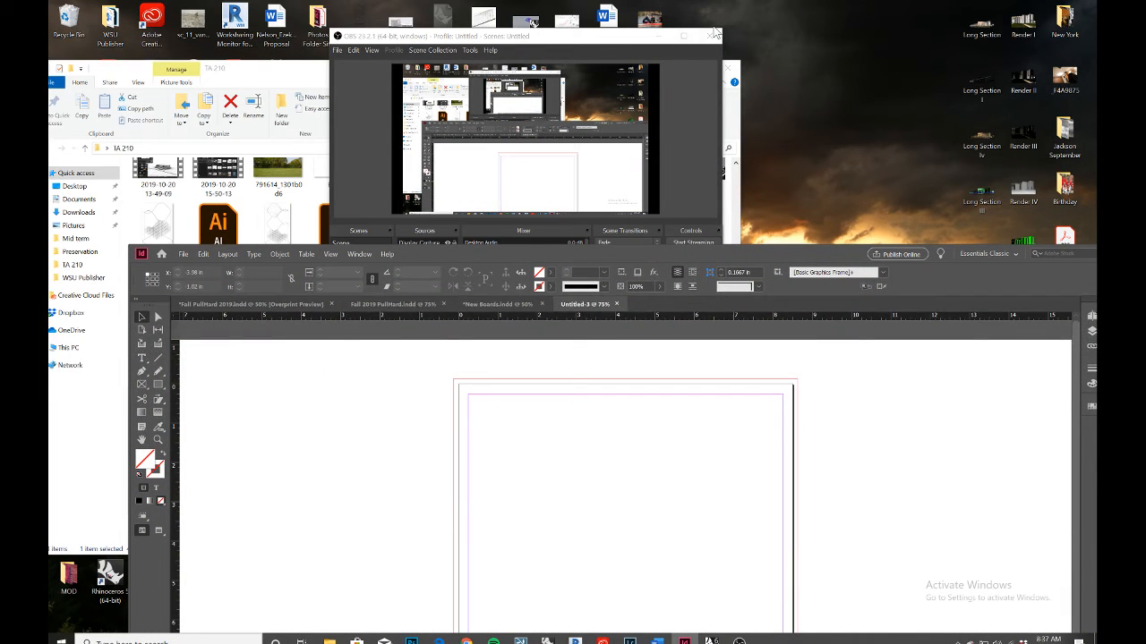
left_click(661, 36)
left_click_drag(633, 77, 556, 67)
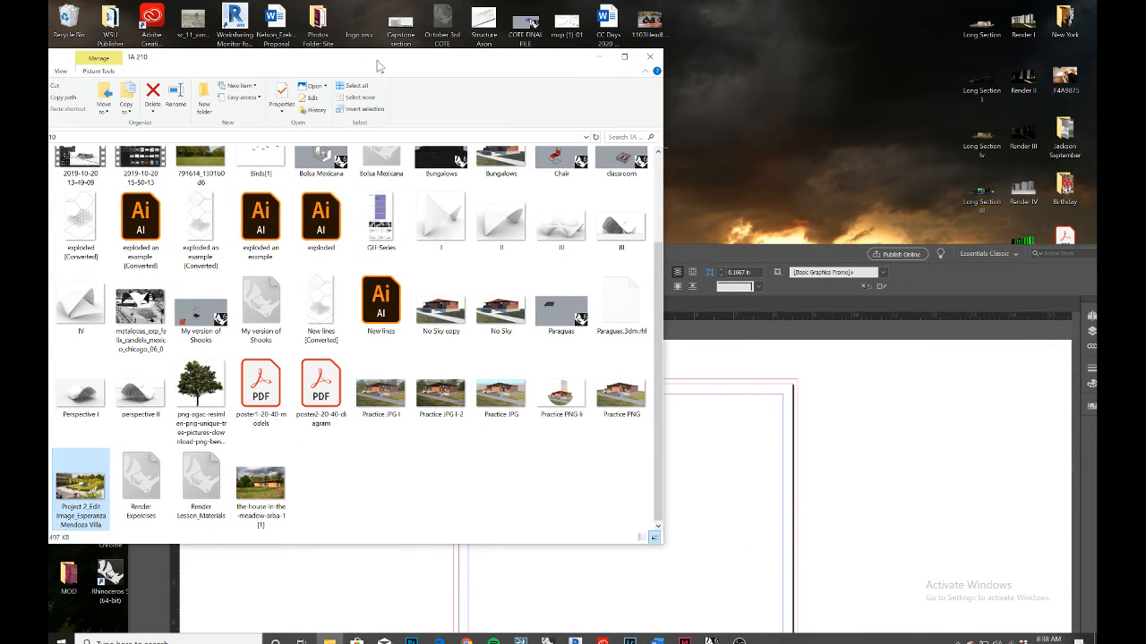
left_click_drag(379, 61, 556, 67)
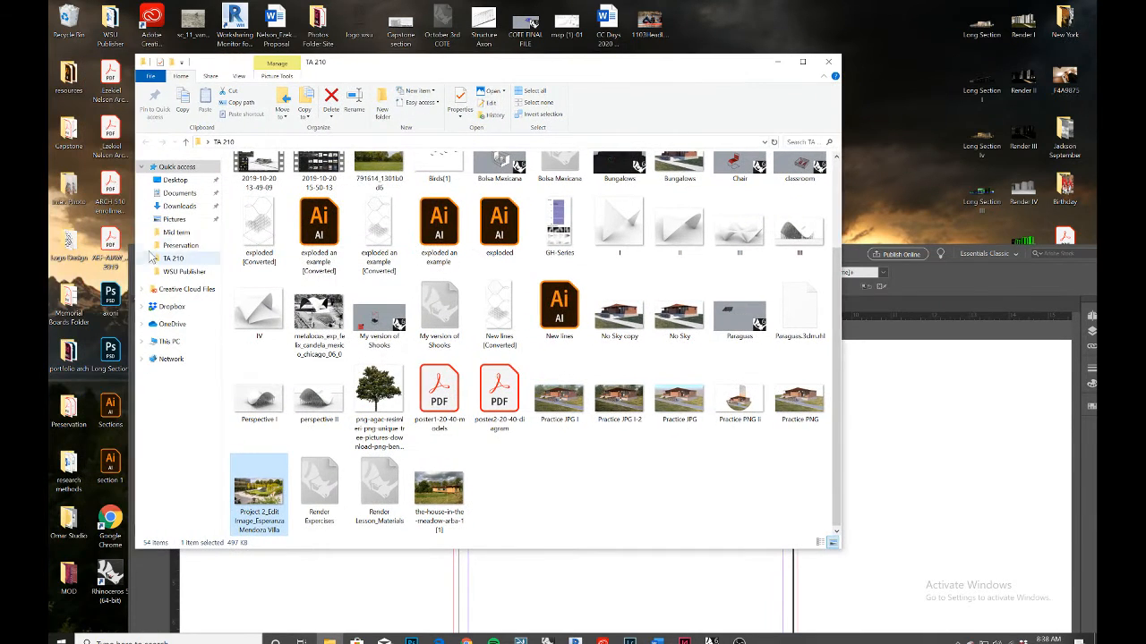
left_click(828, 61)
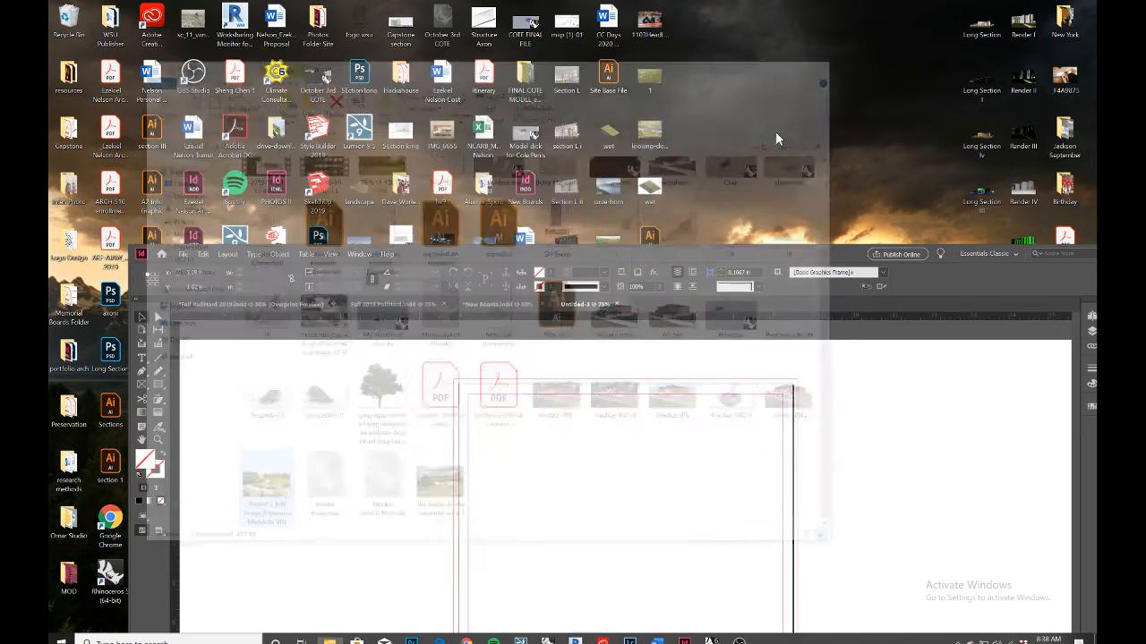
left_click_drag(584, 257, 622, 115)
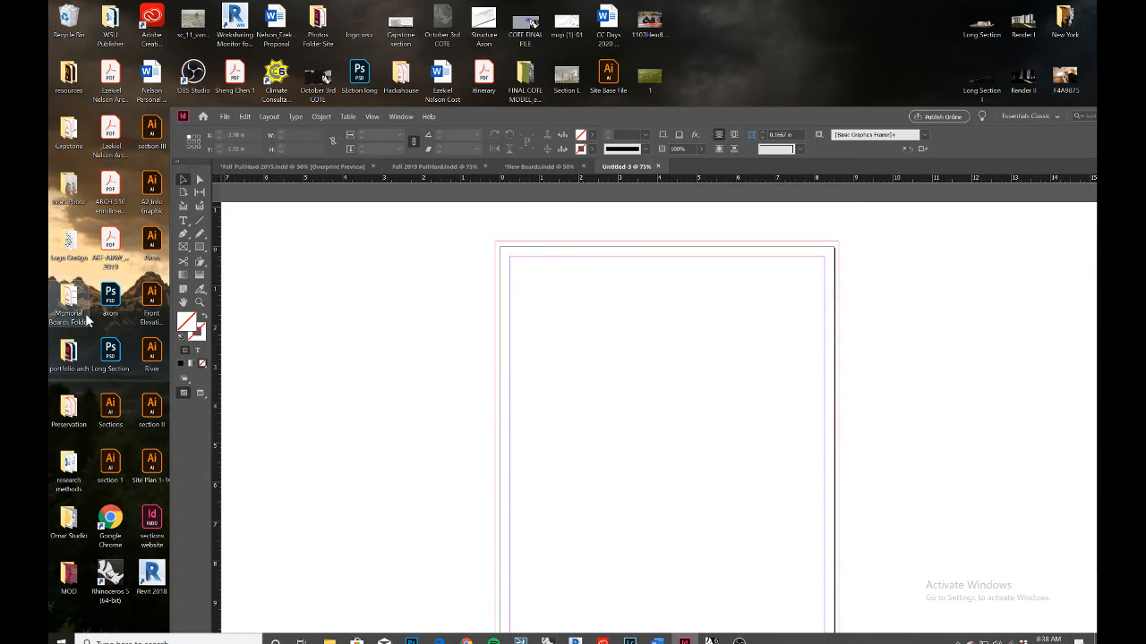
Open the portfolio arch folder and place its _F4A8738 photo on the page, 8 in wide from the top-left margin corner to the right margin
double_click(69, 349)
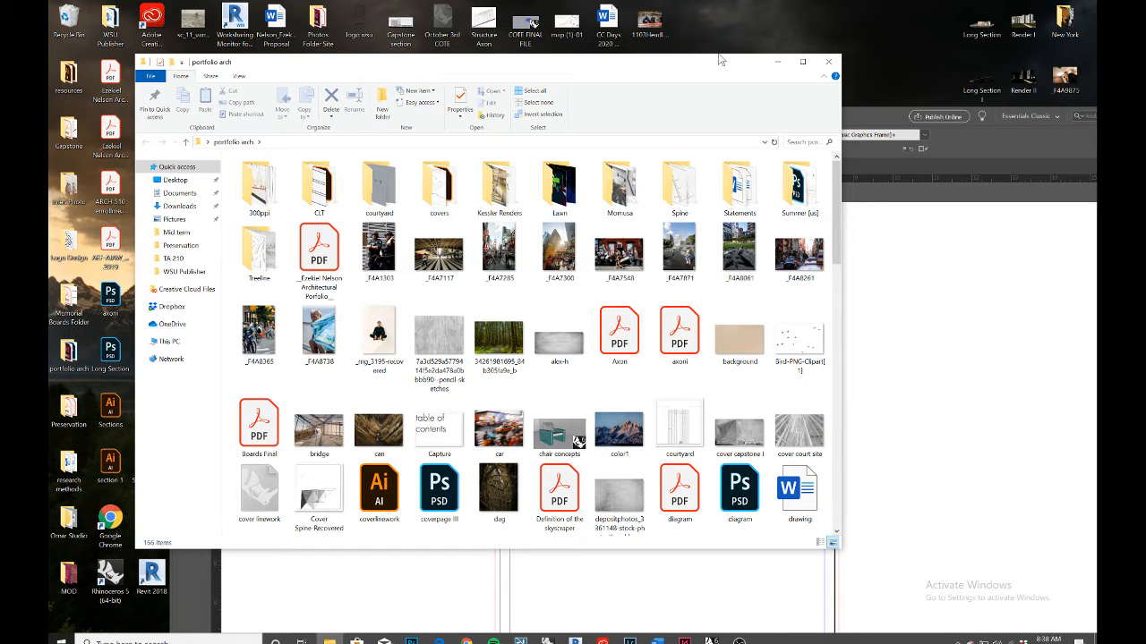
left_click_drag(718, 53, 572, 37)
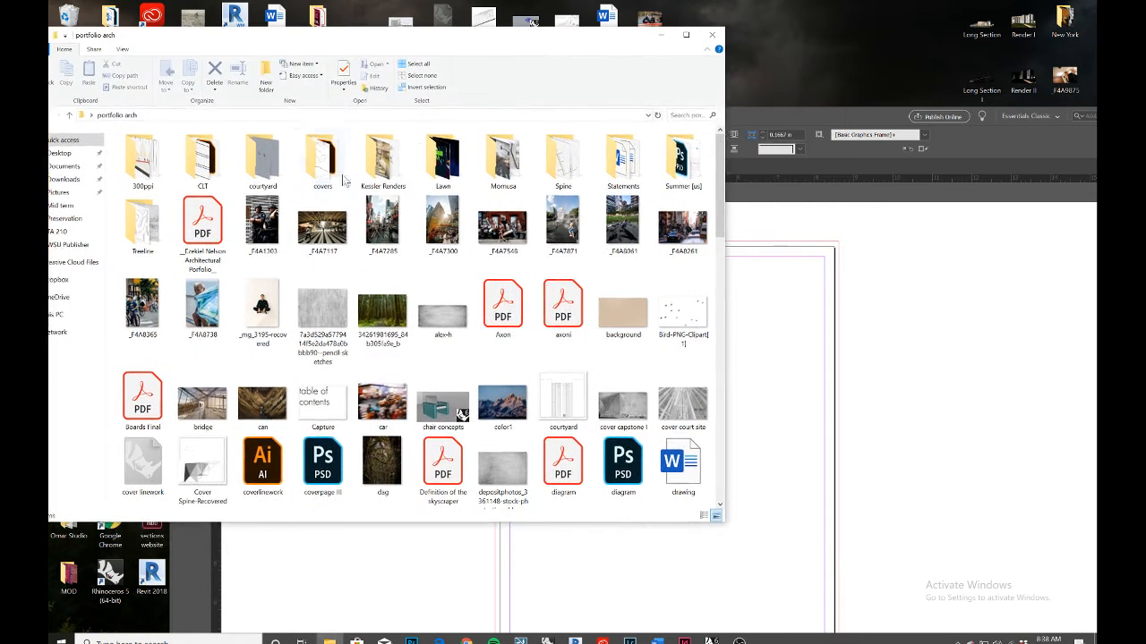
left_click(202, 309)
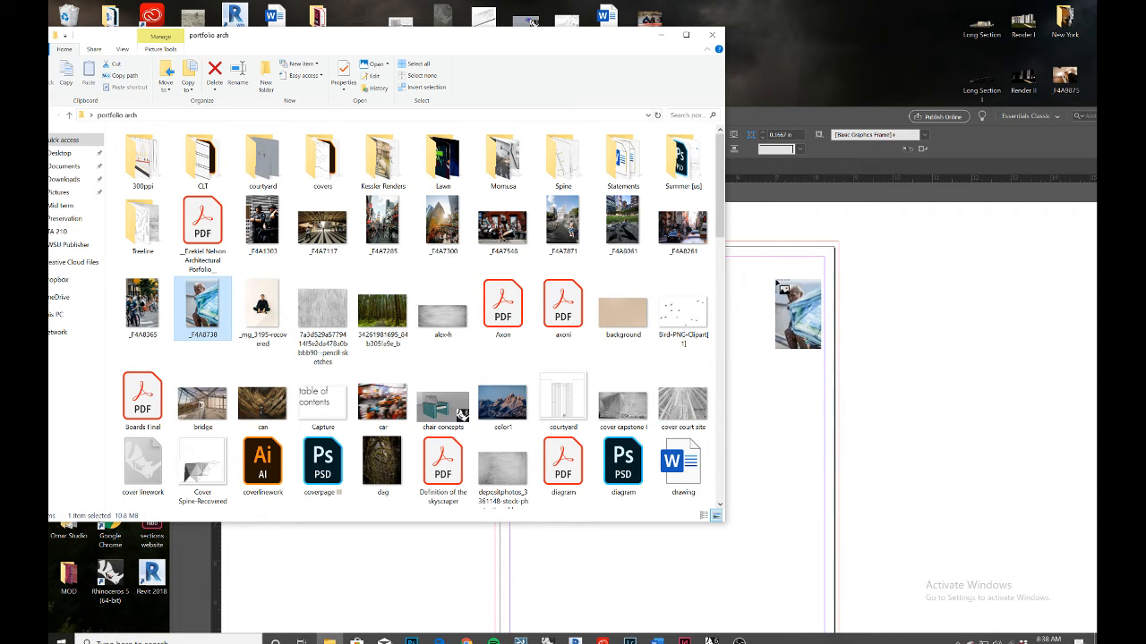
left_click(778, 131)
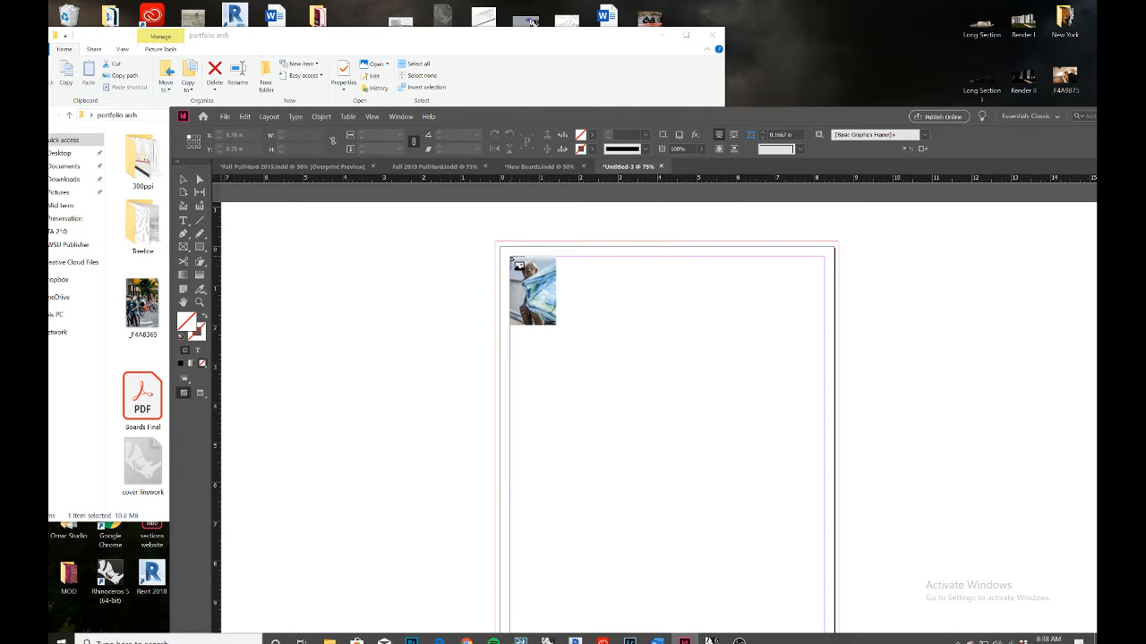
left_click_drag(509, 257, 826, 397)
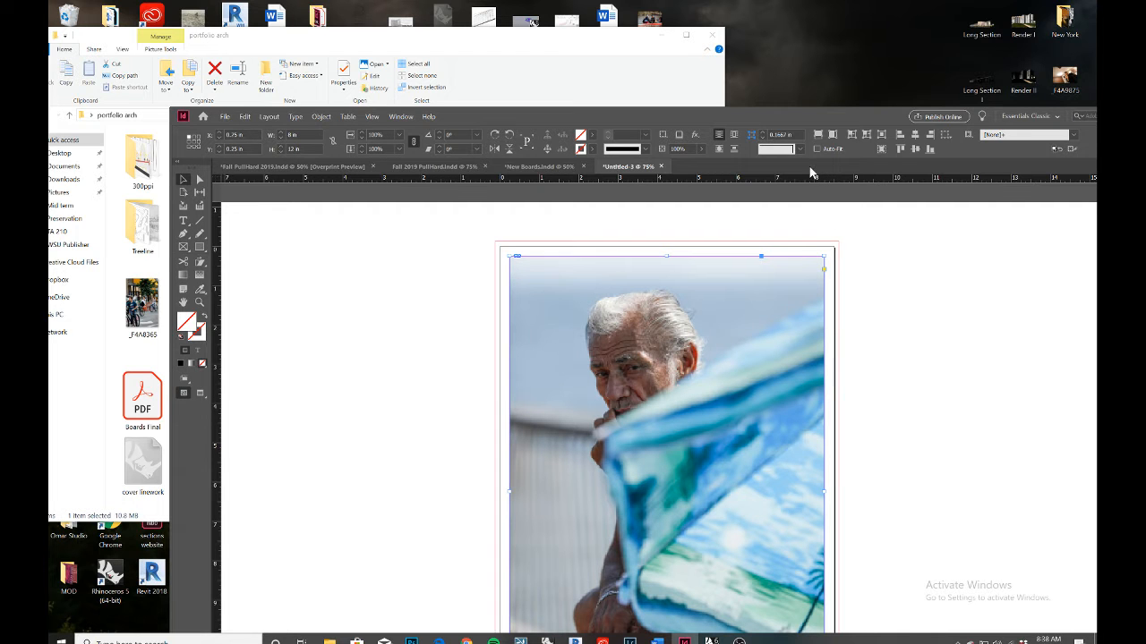
Bring the InDesign window back to full screen and fit the page in the window
left_click_drag(790, 123, 726, 27)
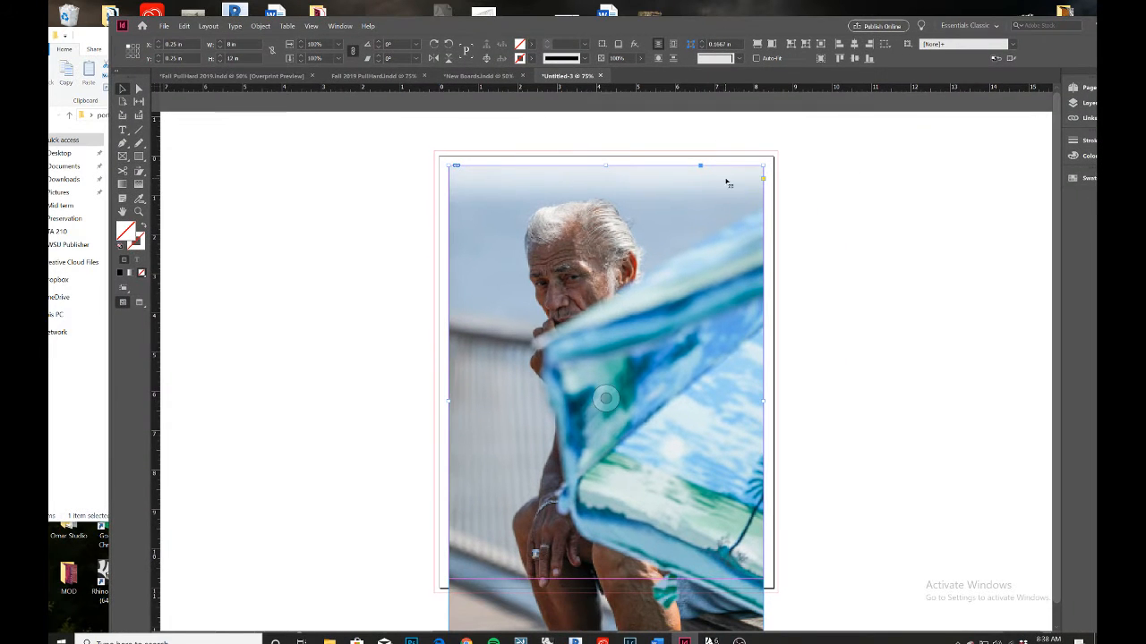
left_click(247, 205)
scroll(501, 281, "down", 1)
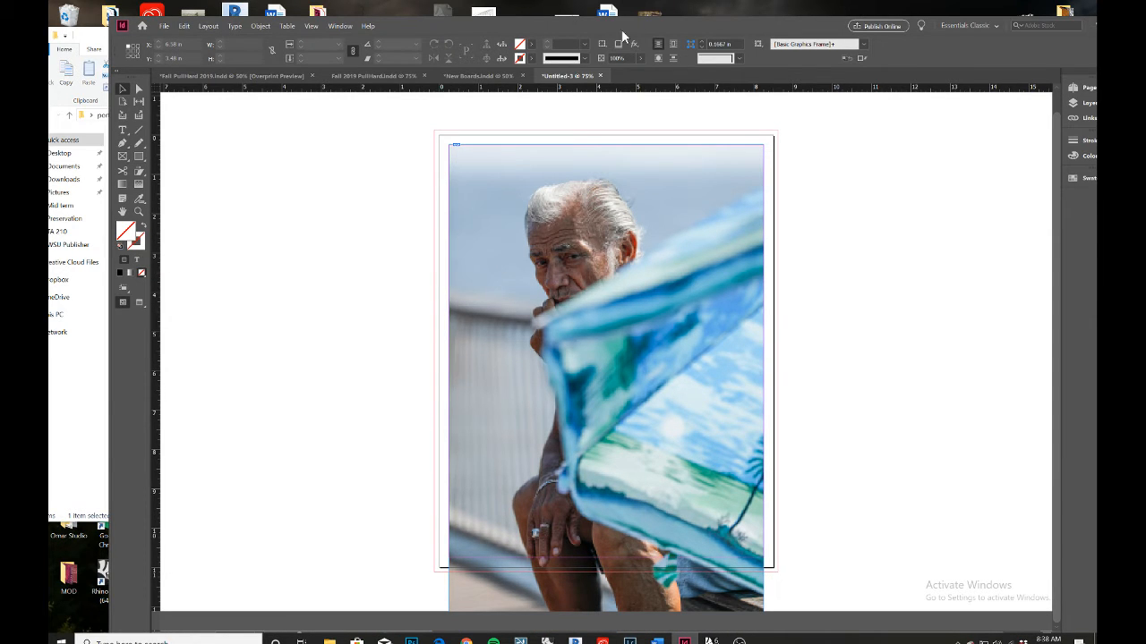
left_click_drag(656, 26, 589, 27)
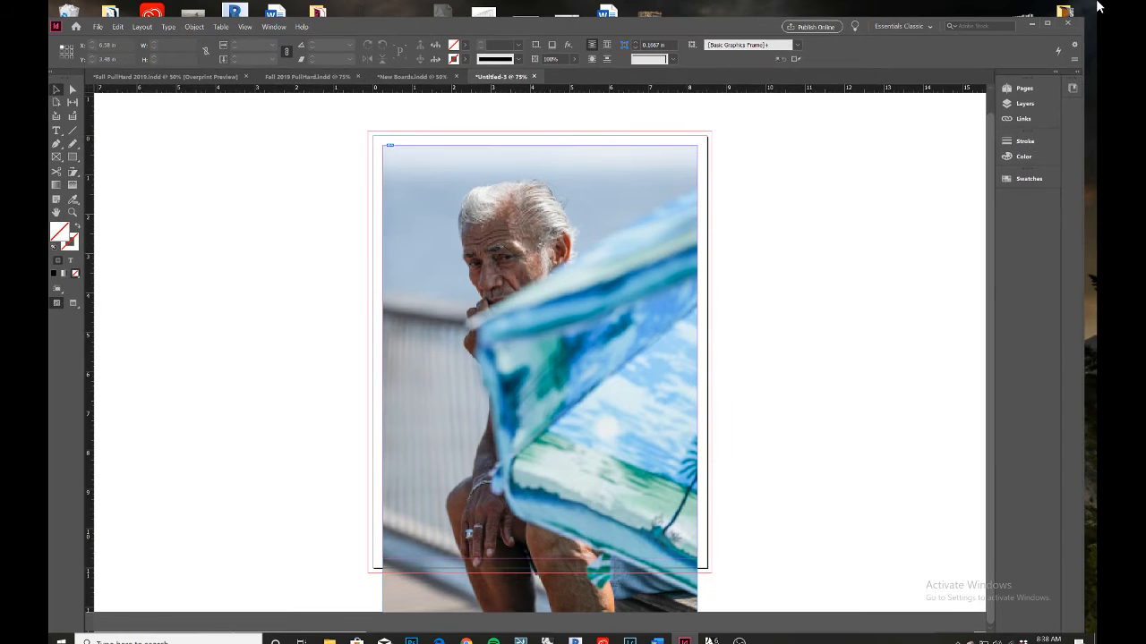
left_click(1048, 23)
key("ctrl+0")
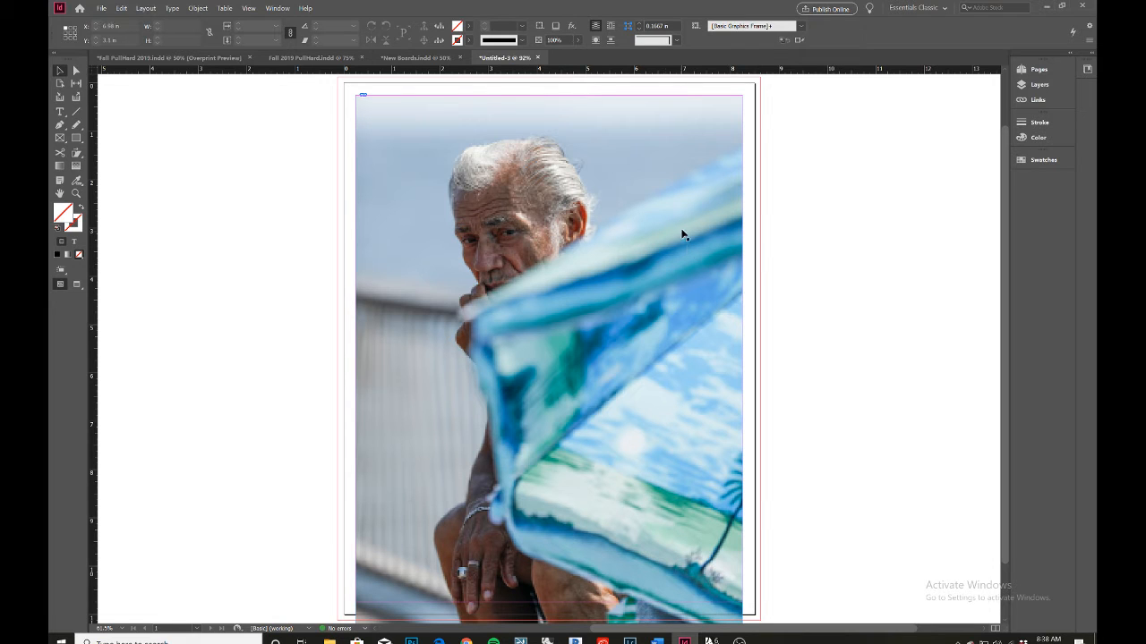
Crop the photo's frame at the bottom margin so that it is 10.5 in high
left_click(718, 164)
left_click(779, 170)
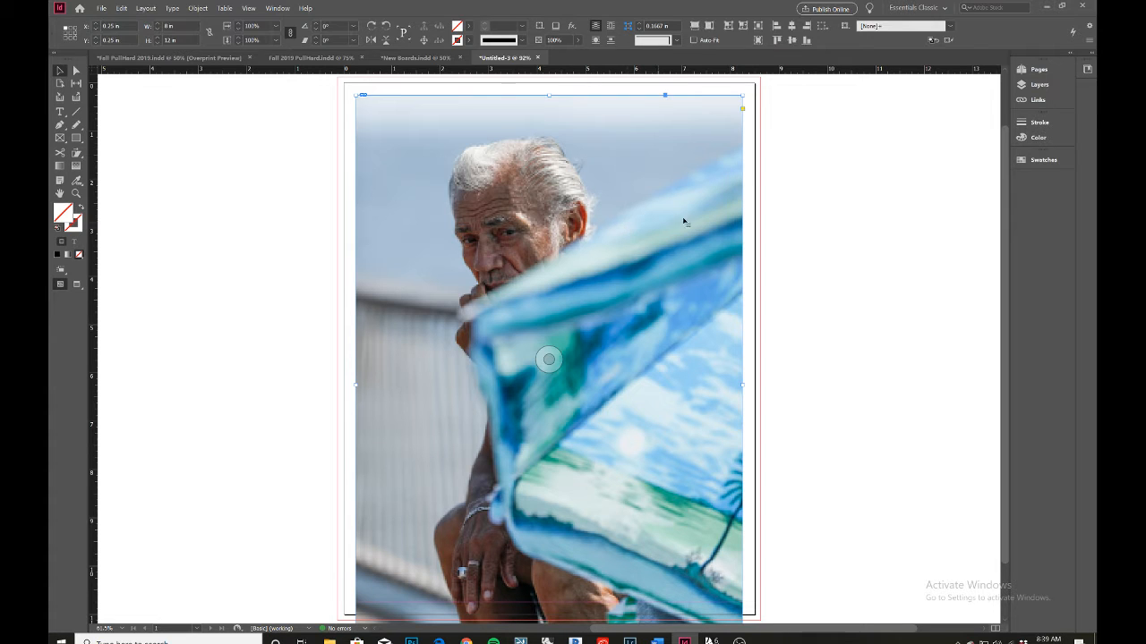
left_click(693, 239)
scroll(395, 382, "down", 2)
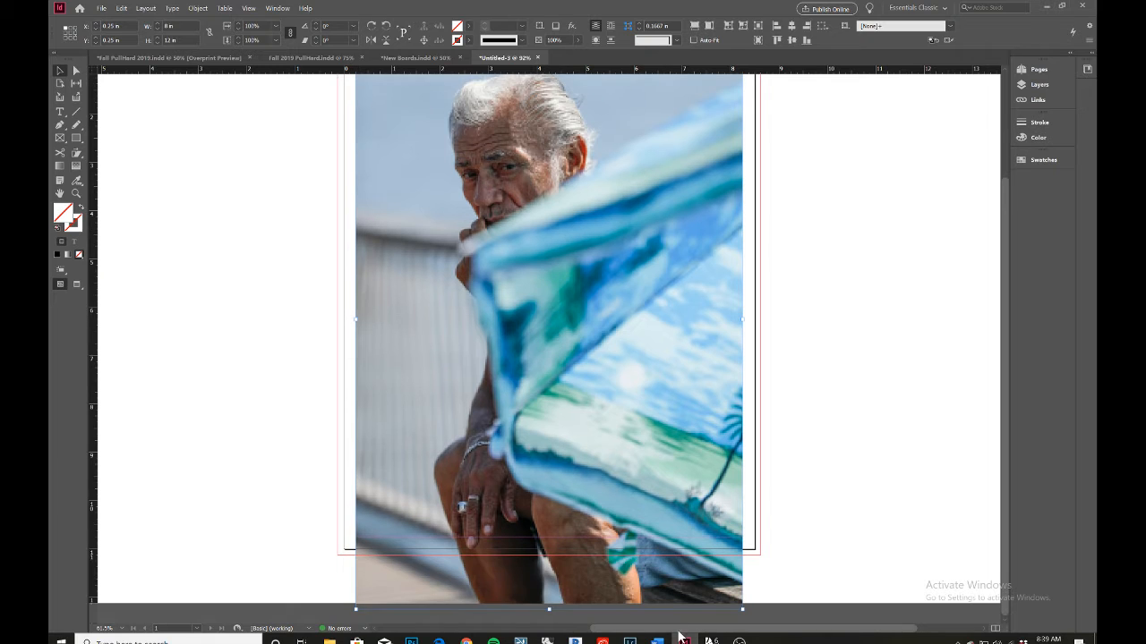
left_click_drag(549, 609, 544, 540)
scroll(581, 515, "up", 4)
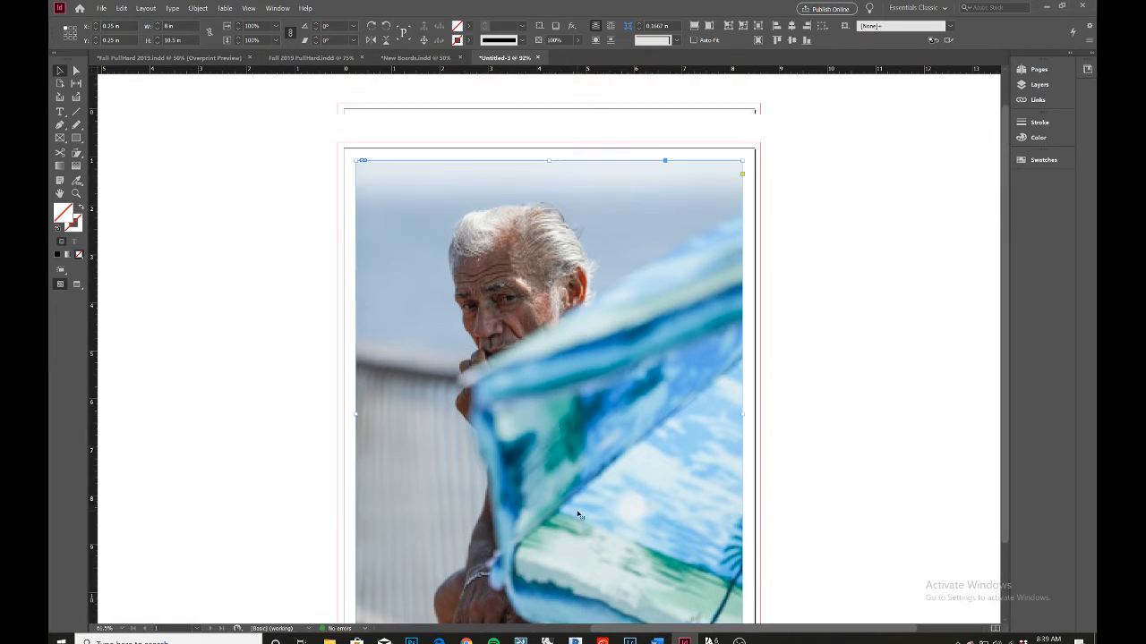
Examine the cropped photo against the page margins from top to bottom, checking its lower frame edge
left_click(747, 244)
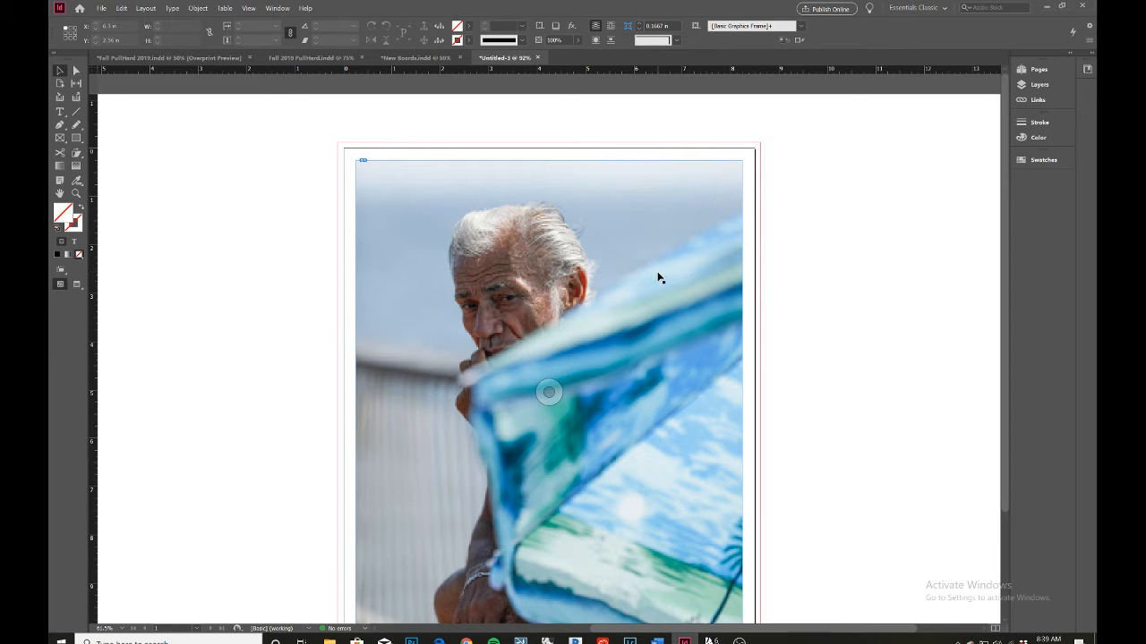
scroll(658, 279, "down", 3)
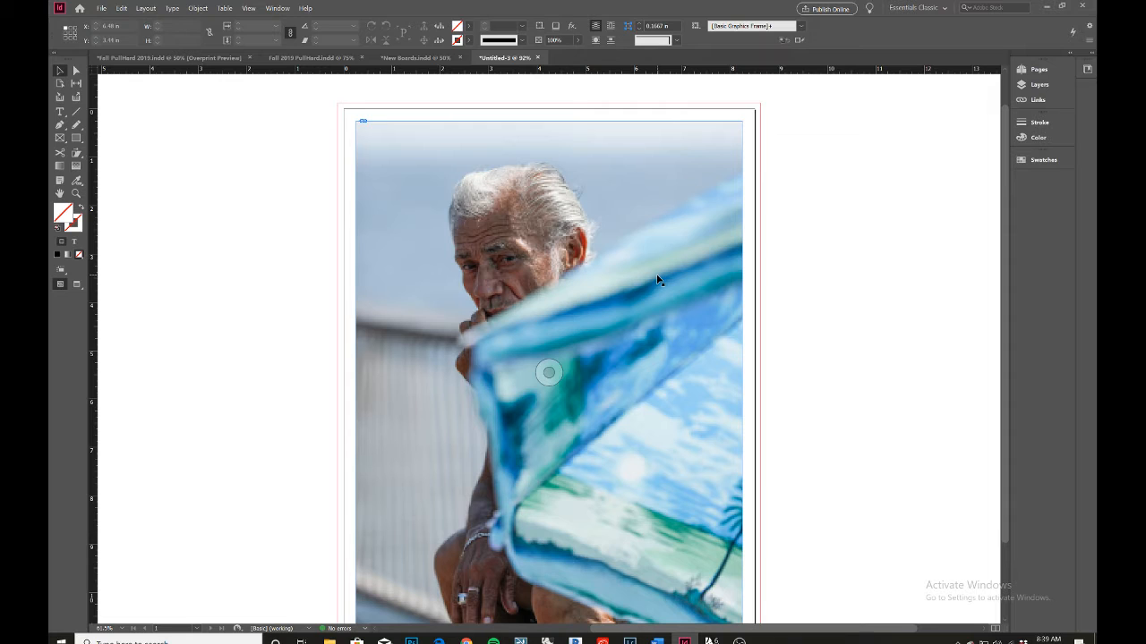
scroll(657, 280, "down", 2)
left_click(708, 374)
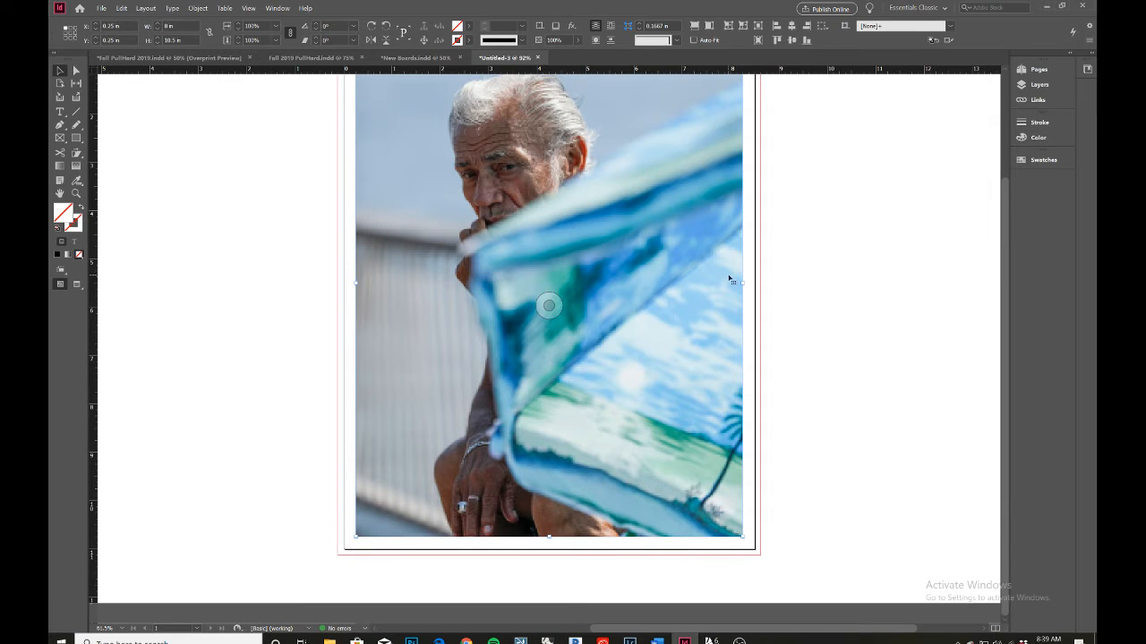
mouse_move(548, 539)
left_mouse_down()
mouse_move(552, 592)
mouse_move(557, 544)
left_mouse_up()
scroll(690, 437, "up", 2)
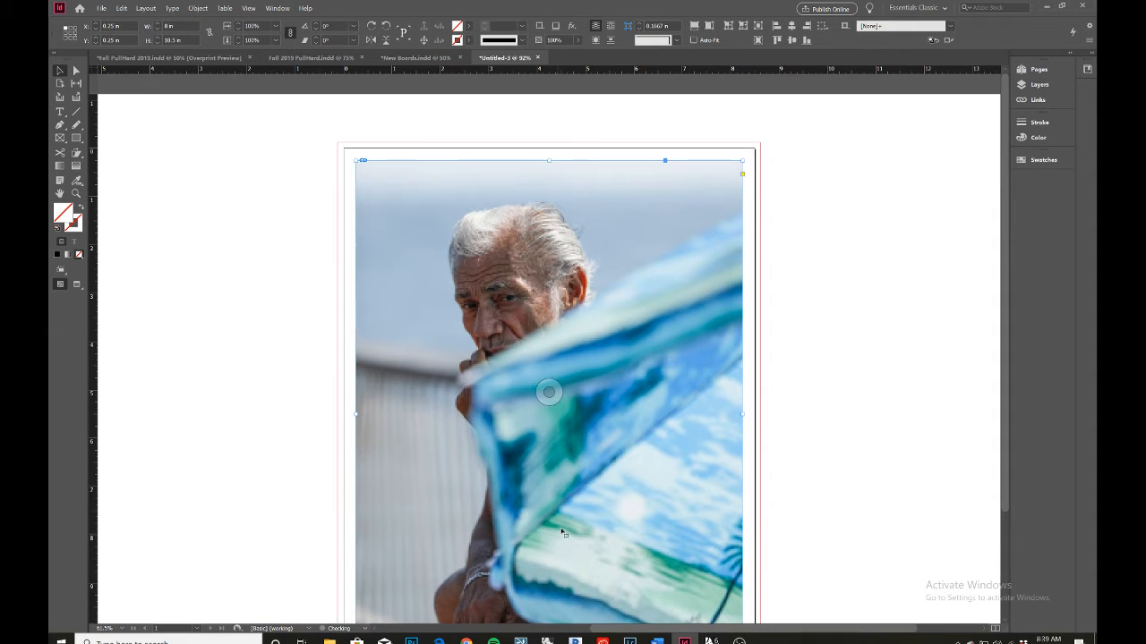
left_click(814, 400)
scroll(652, 365, "down", 2)
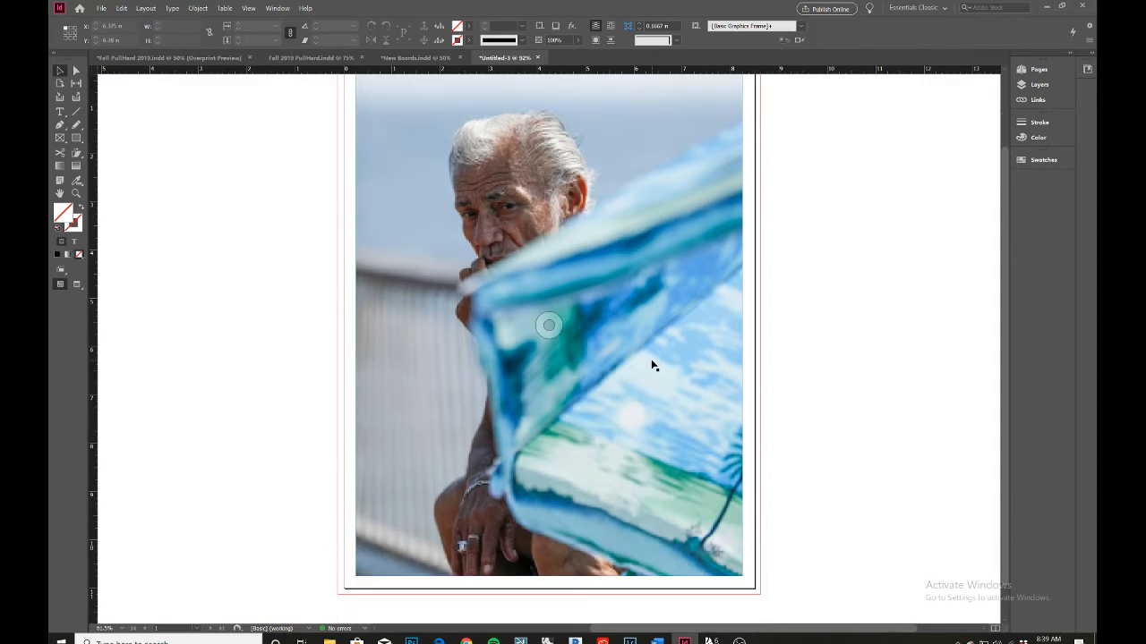
scroll(620, 345, "up", 2)
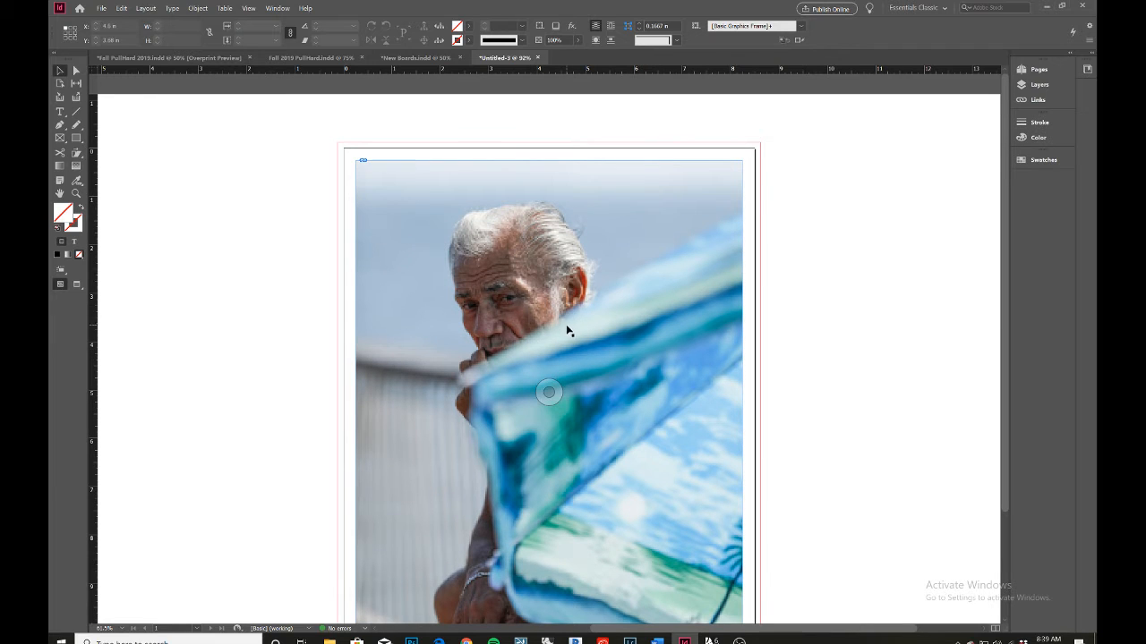
Select the photo inside its frame and scale it proportionally to 7 in by 10.5 in, ending at the bottom margin
scroll(573, 333, "down", 2)
left_click(607, 338)
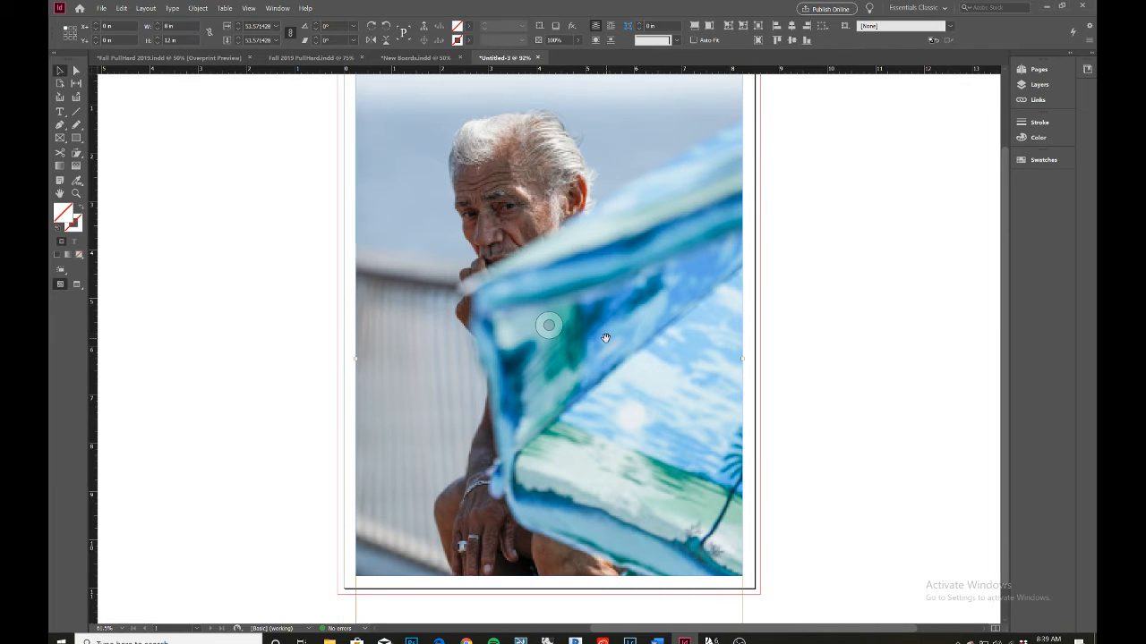
scroll(591, 344, "down", 1)
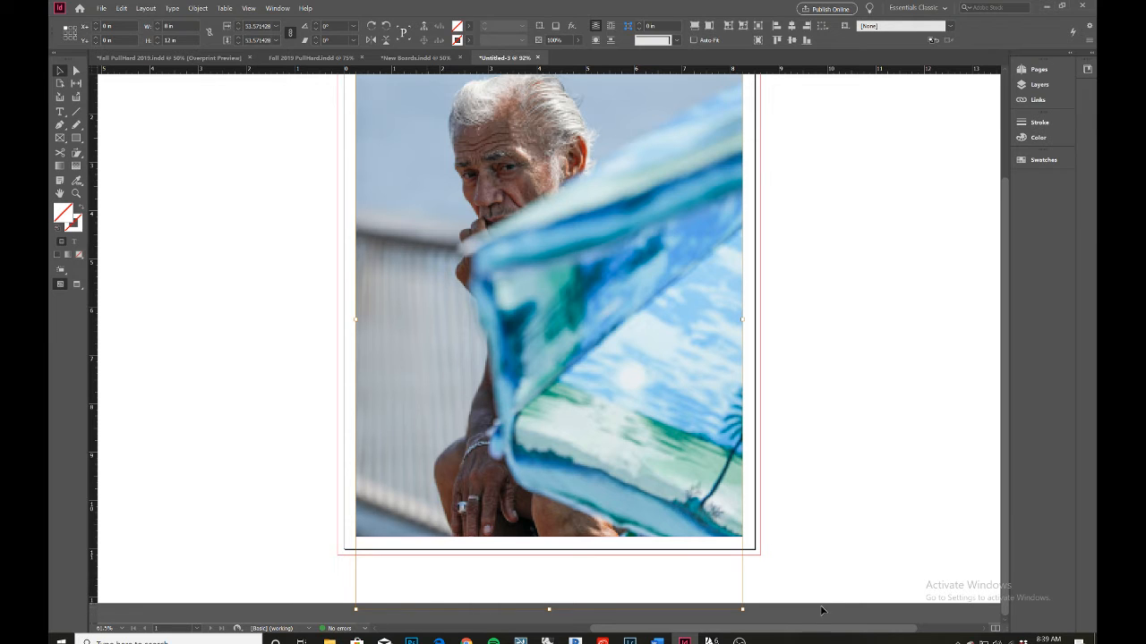
left_click_drag(549, 609, 550, 536)
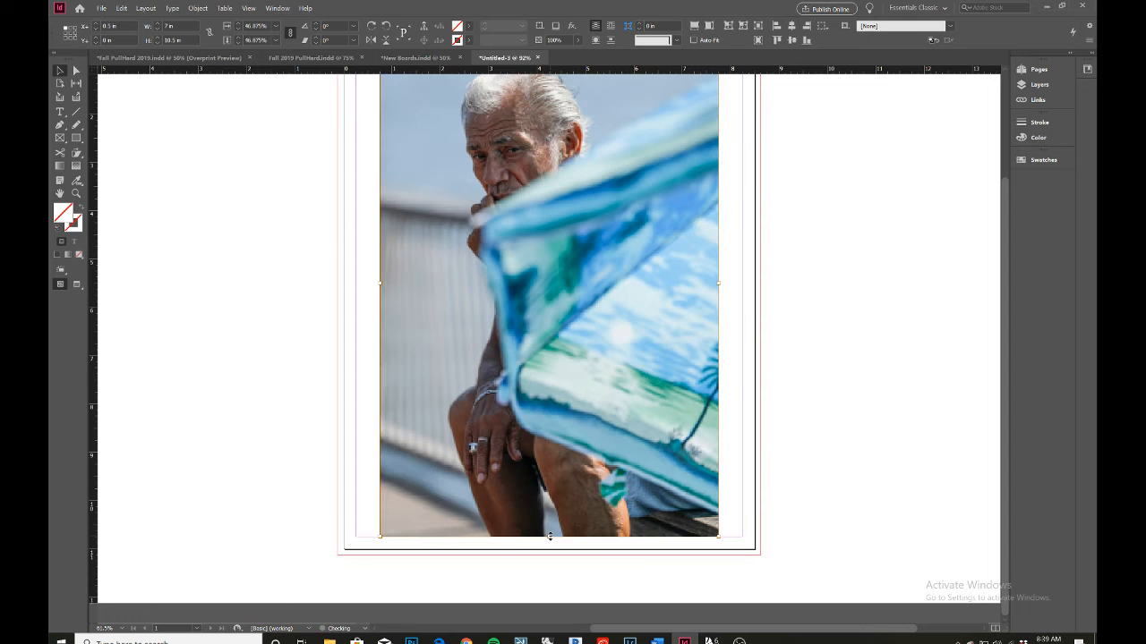
Narrow the outer frame from both sides to the photo's edges, making it about 7 in wide
left_click(870, 409)
left_click(693, 417)
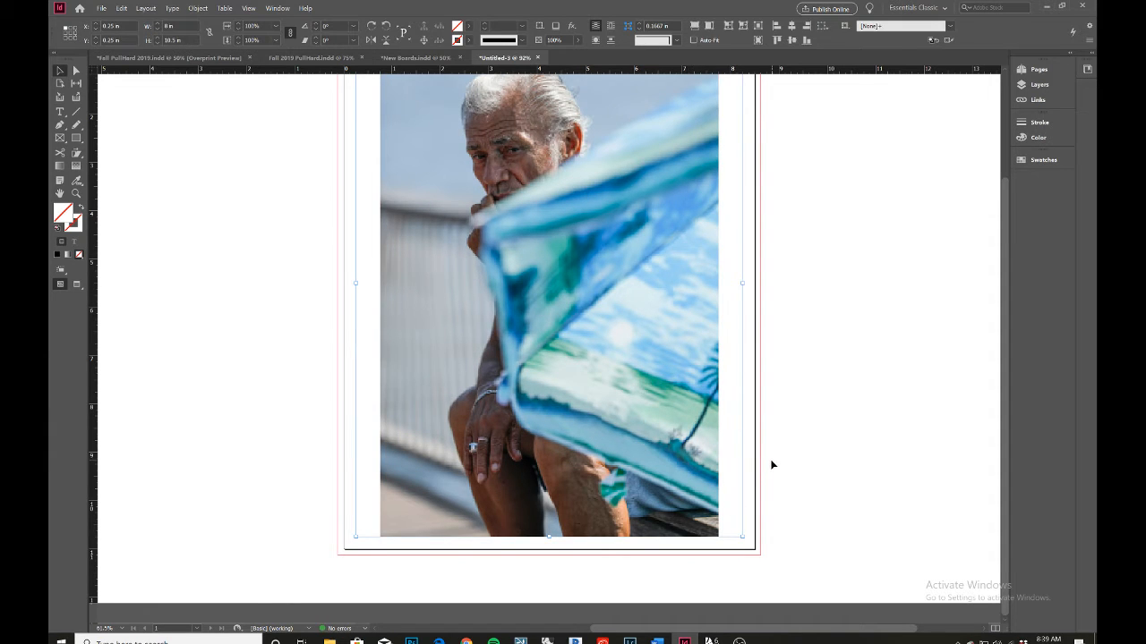
scroll(771, 463, "up", 2)
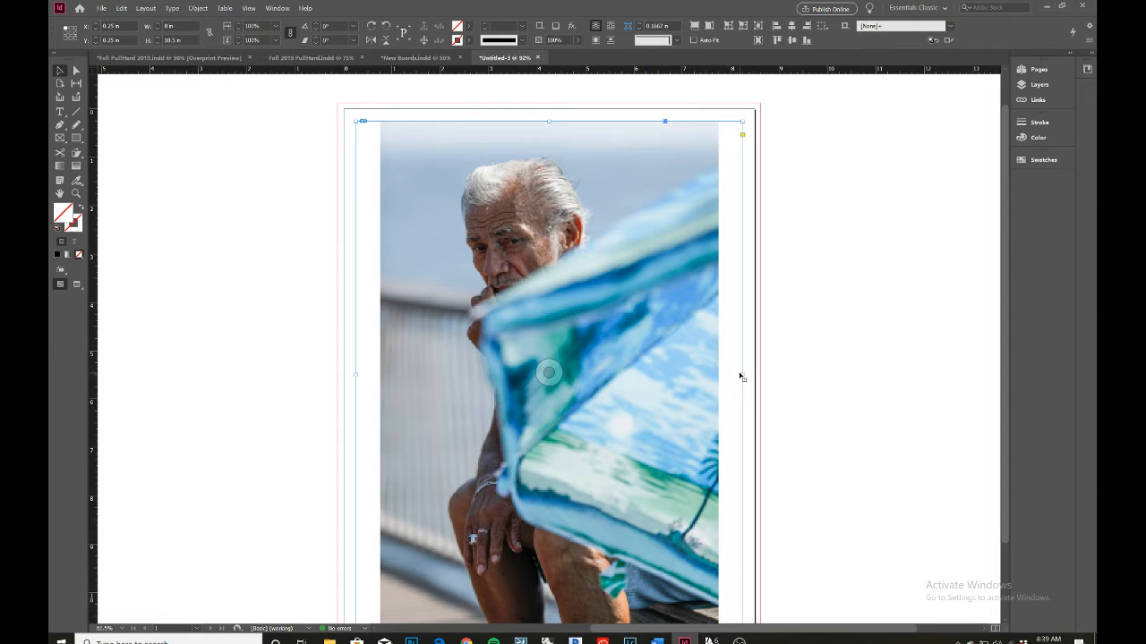
left_click_drag(740, 374, 719, 371)
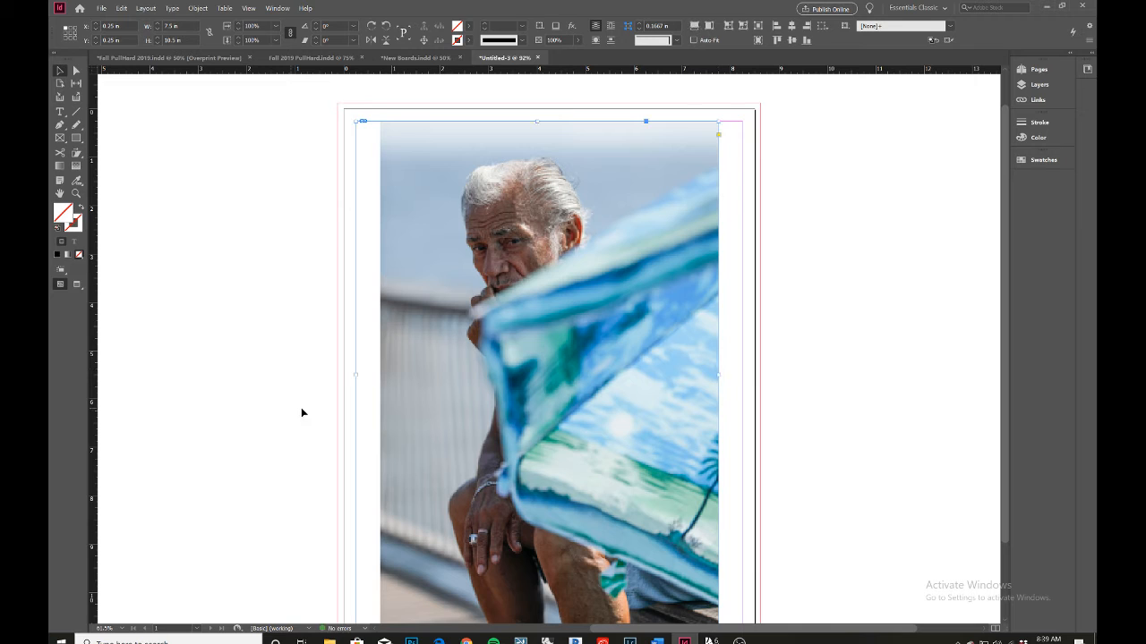
left_click_drag(357, 377, 381, 379)
left_click(365, 371)
Move the framed photo sideways until its left edge sits on the page's left margin
scroll(366, 371, "down", 2)
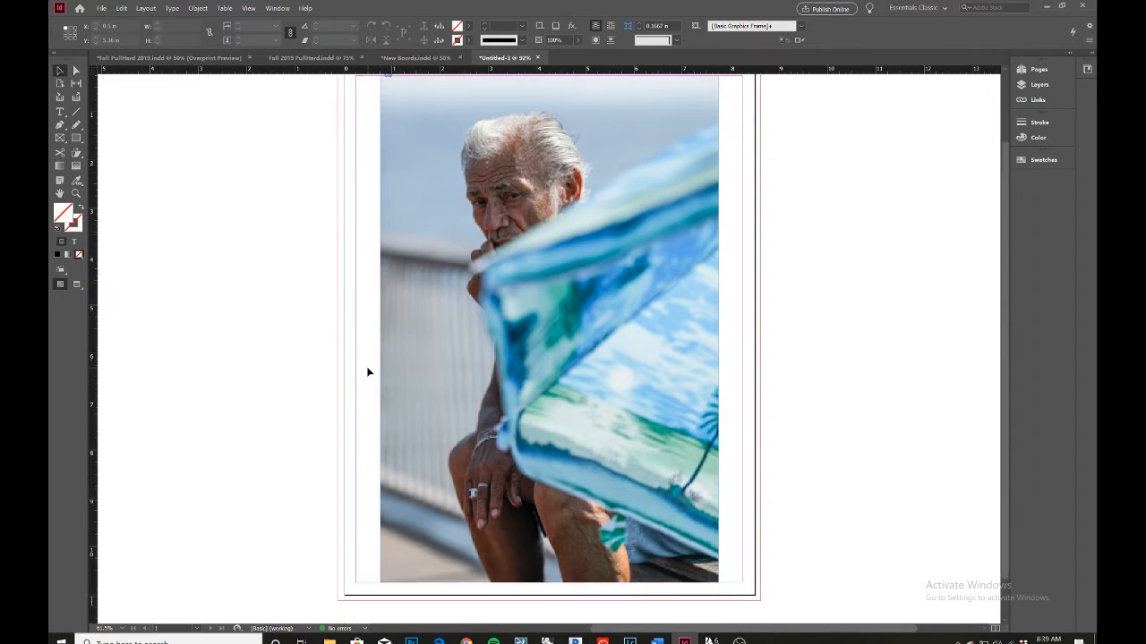
scroll(430, 355, "down", 1)
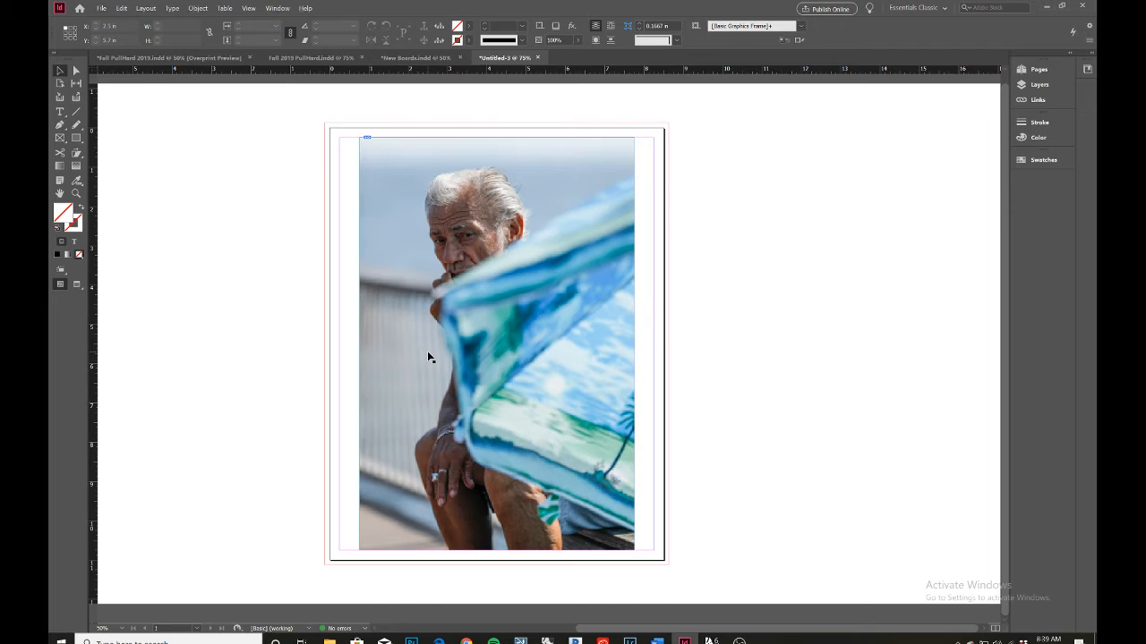
scroll(426, 357, "up", 1)
scroll(427, 351, "down", 1)
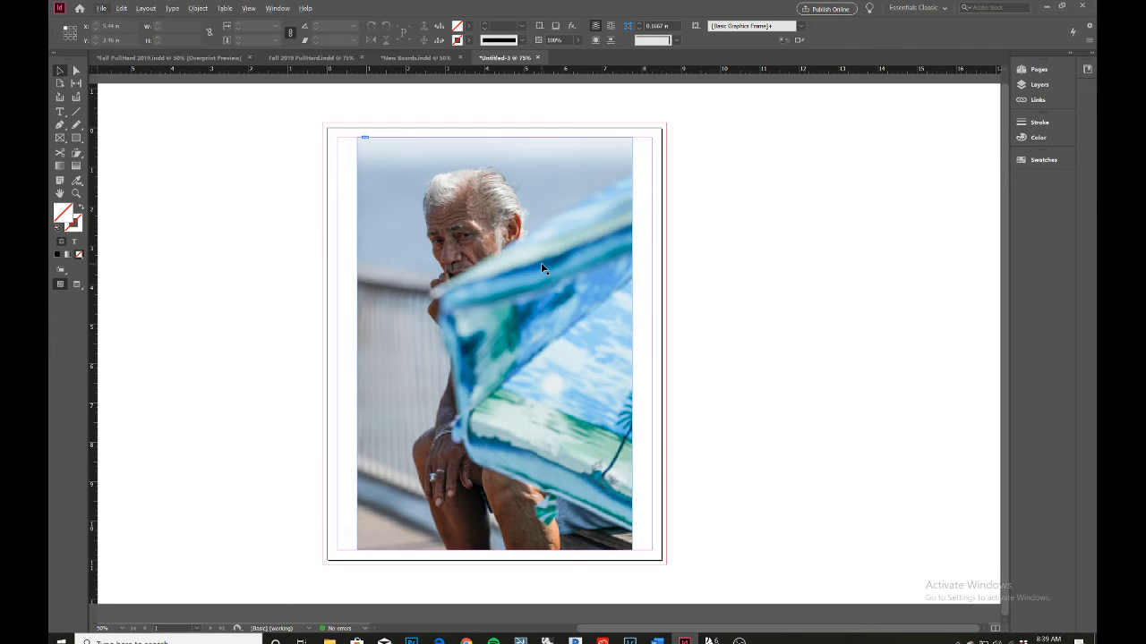
left_click_drag(540, 263, 523, 268)
left_click(658, 269)
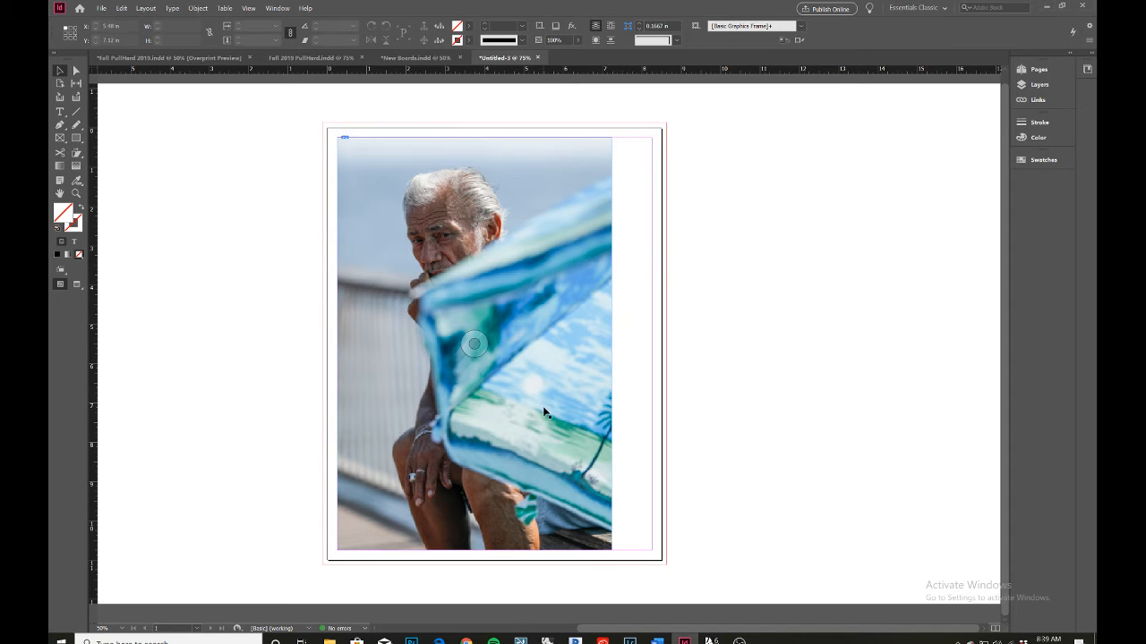
Try cropping the photo's frame from below to about 5 in high, and extend it back to 10.5 in at the bottom margin
left_click(480, 541)
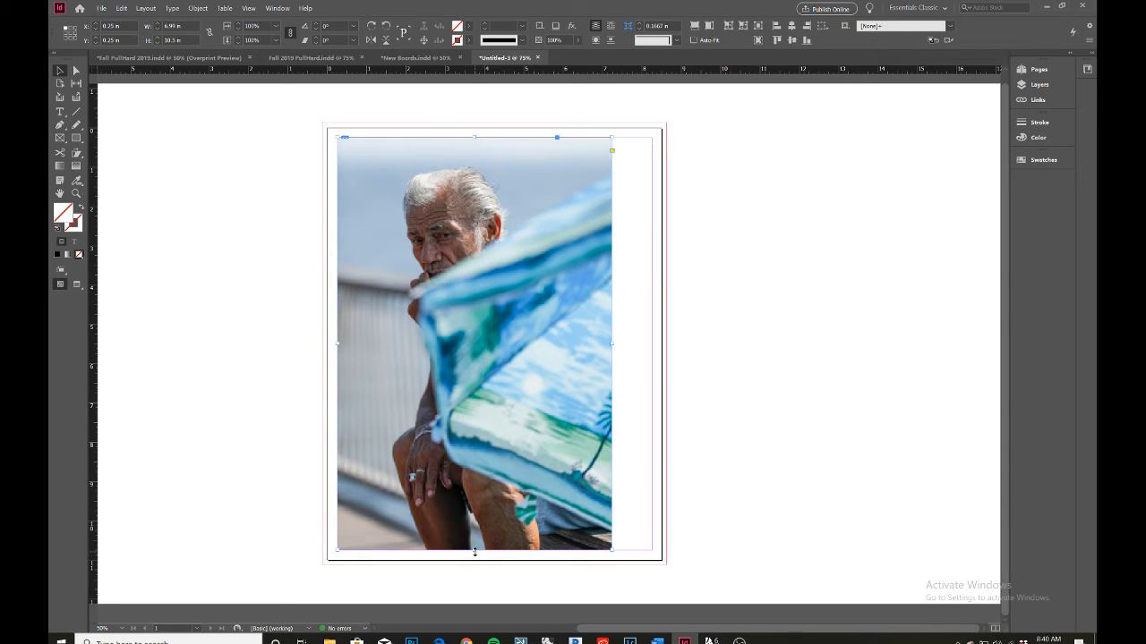
left_click_drag(475, 552, 506, 333)
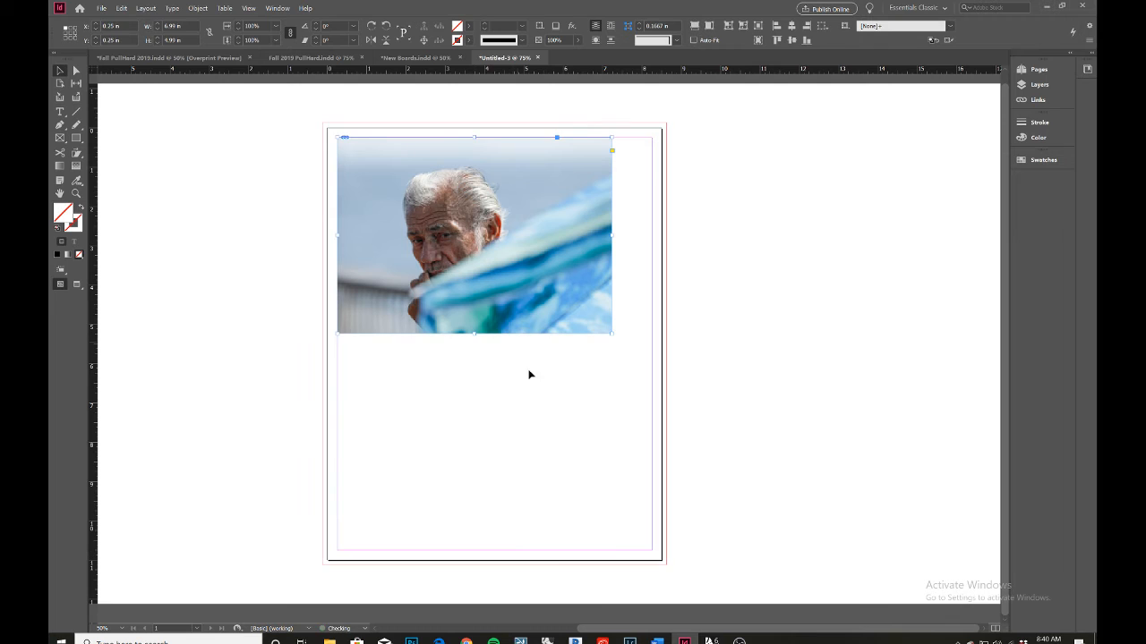
left_click(417, 355)
left_click_drag(412, 324, 504, 320)
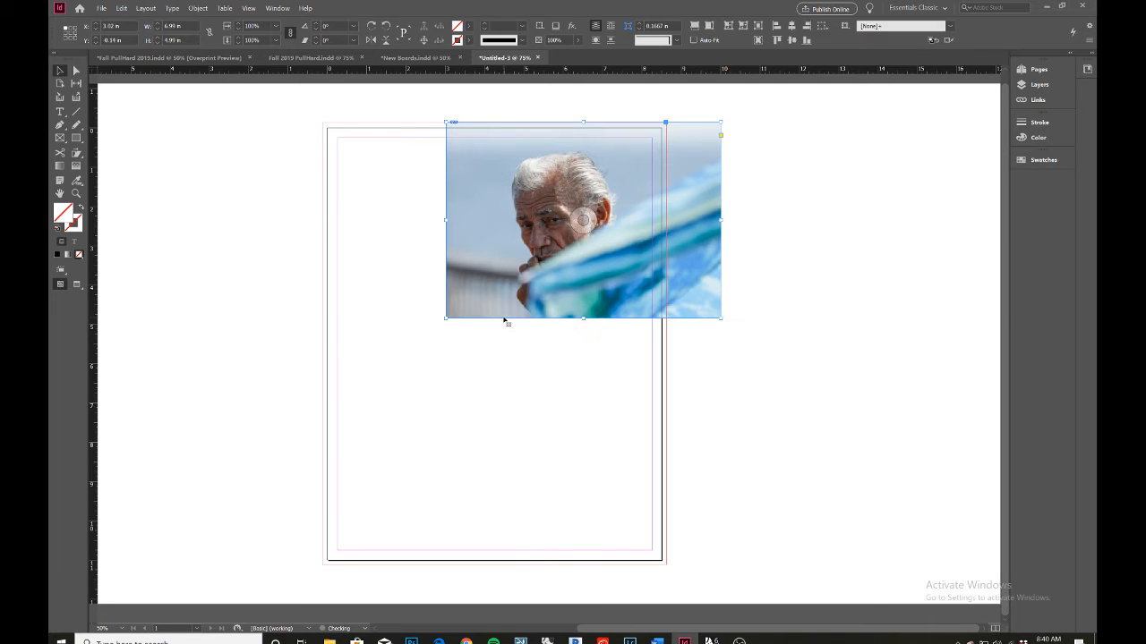
key("ctrl+z")
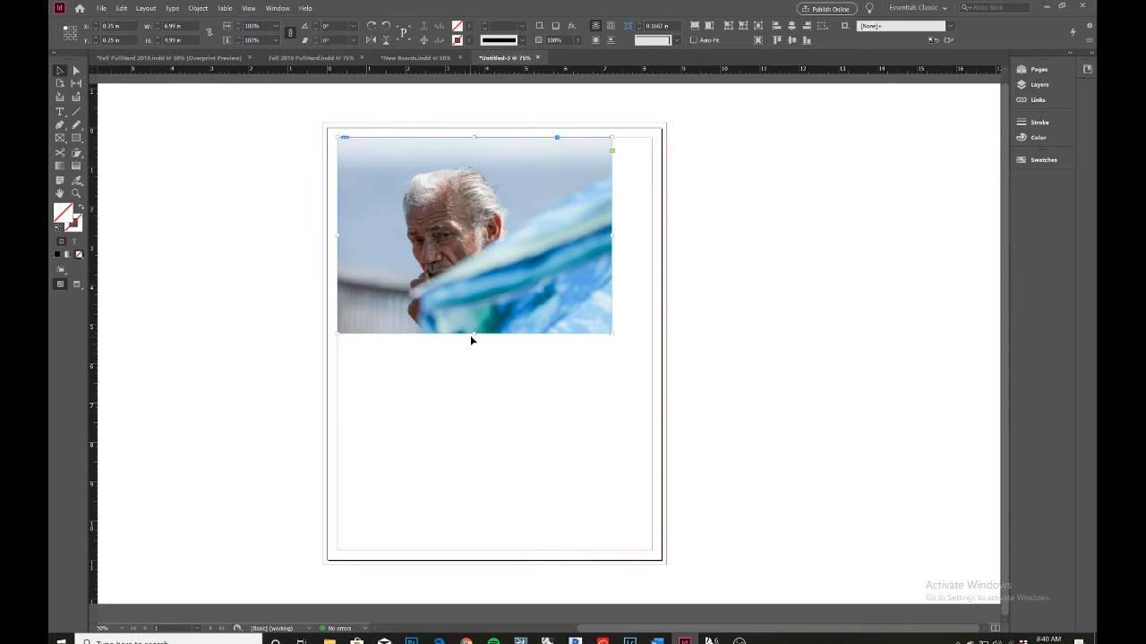
left_click_drag(473, 333, 484, 550)
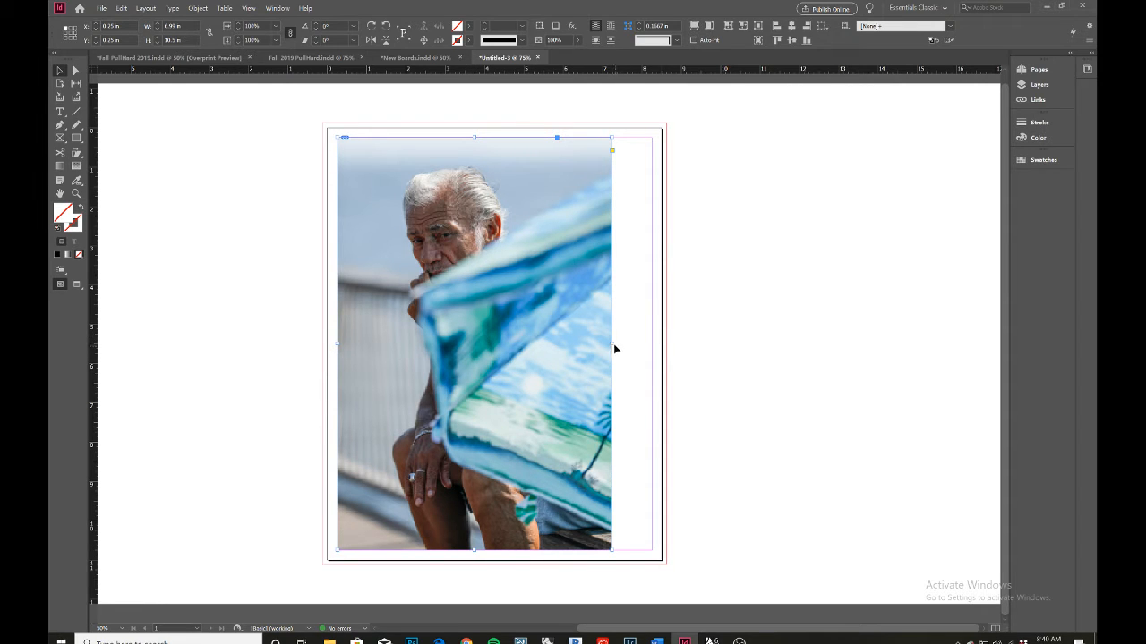
Crop the photo's frame from both sides to about 4.5 in wide and move it back against the left margin
left_click_drag(612, 343, 556, 342)
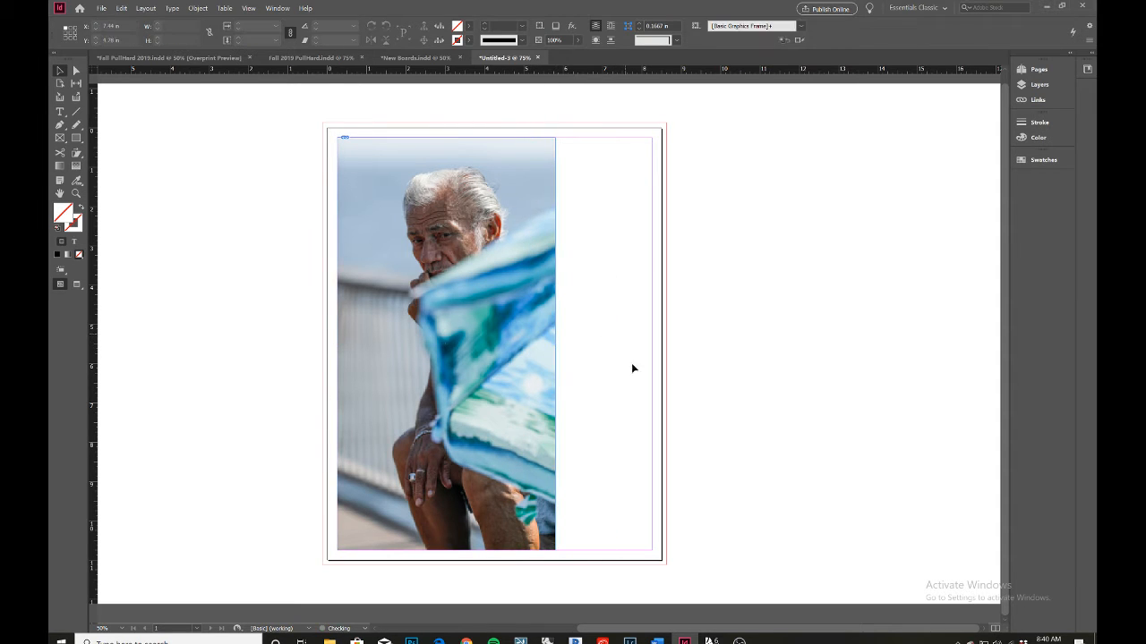
left_click(371, 358)
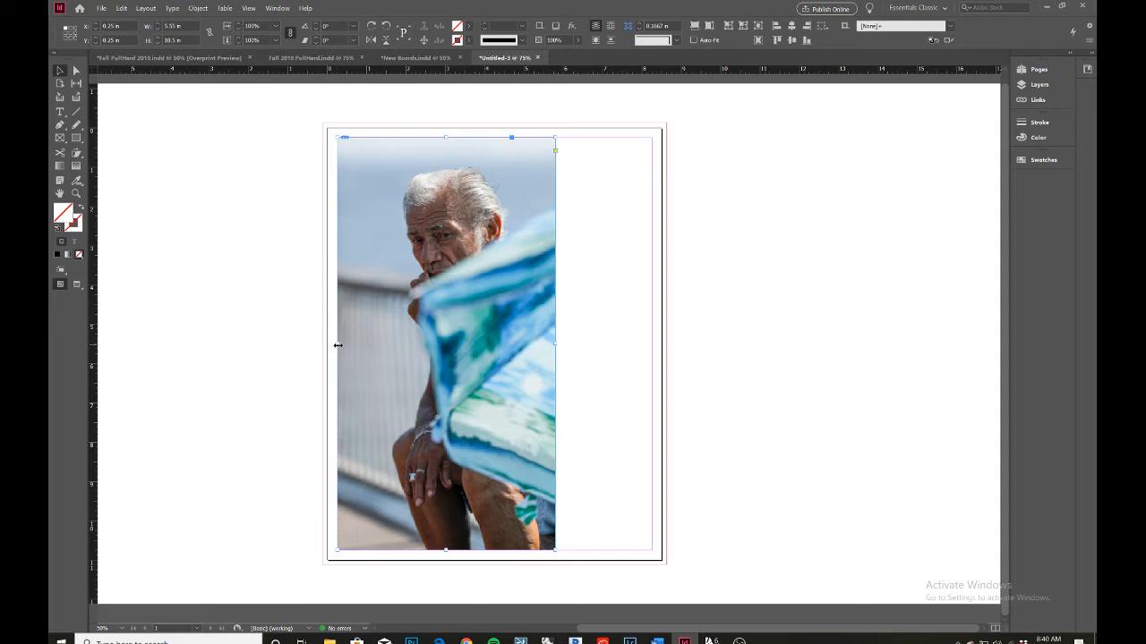
left_click_drag(338, 345, 378, 340)
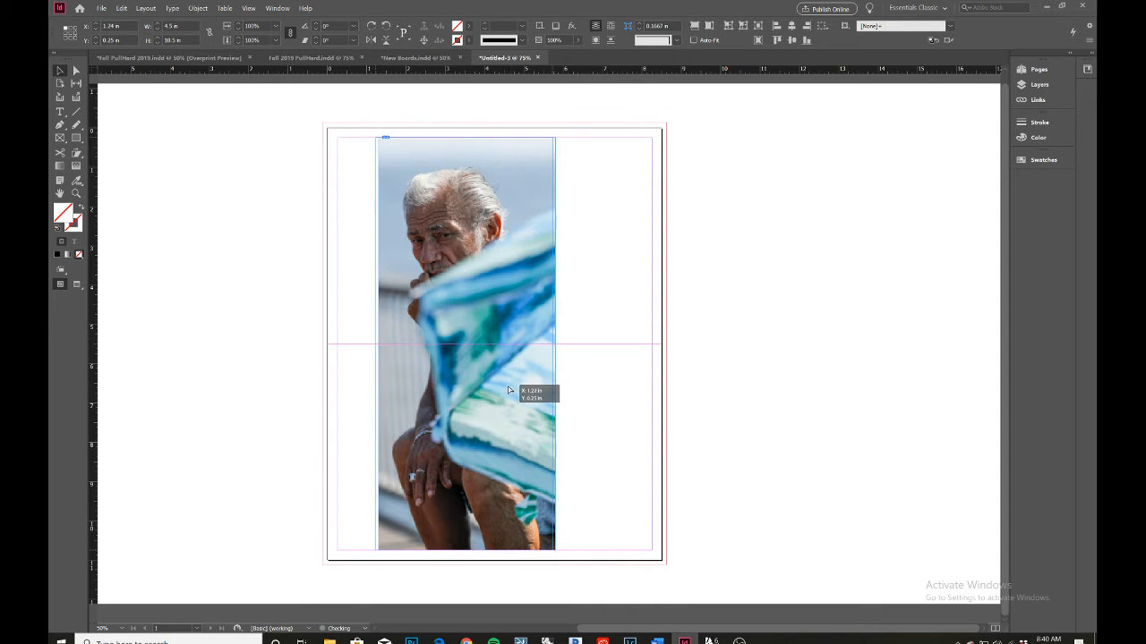
left_click_drag(507, 390, 466, 392)
left_click(516, 266)
Examine the photo's display quality around the man's face, comparing close-up views with the wider page view
scroll(508, 271, "up", 1)
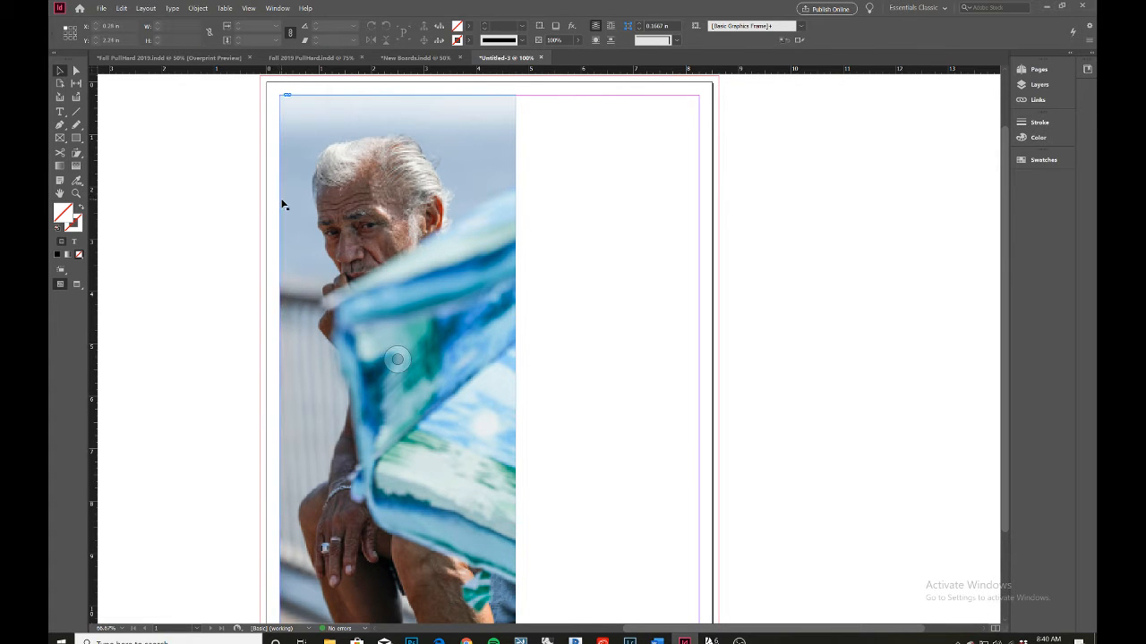
scroll(282, 200, "up", 2)
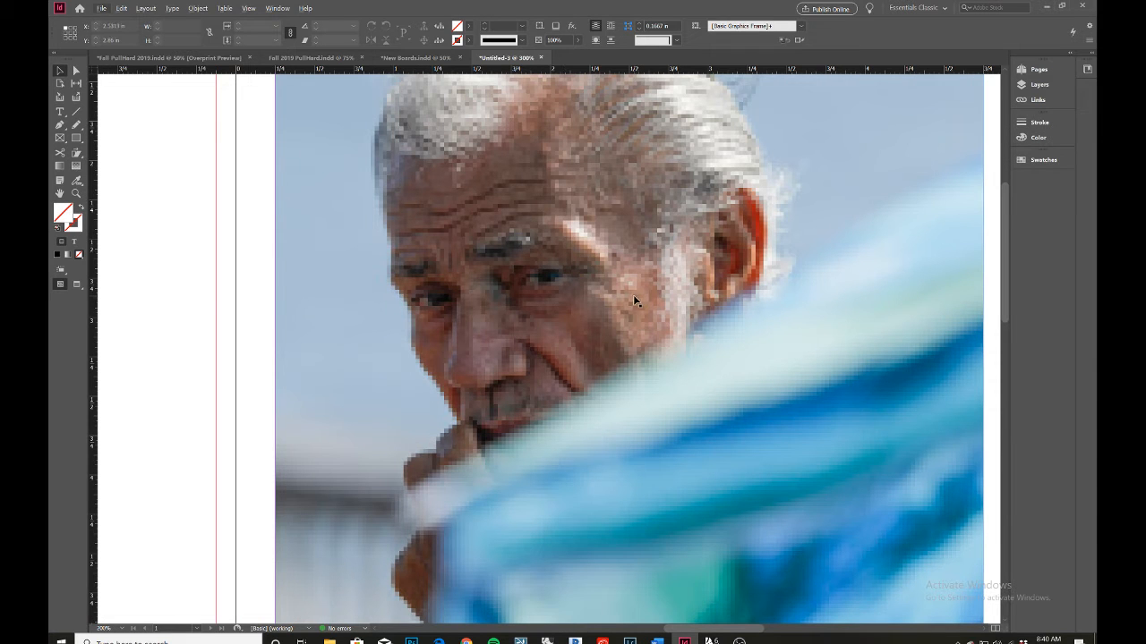
scroll(388, 373, "down", 2)
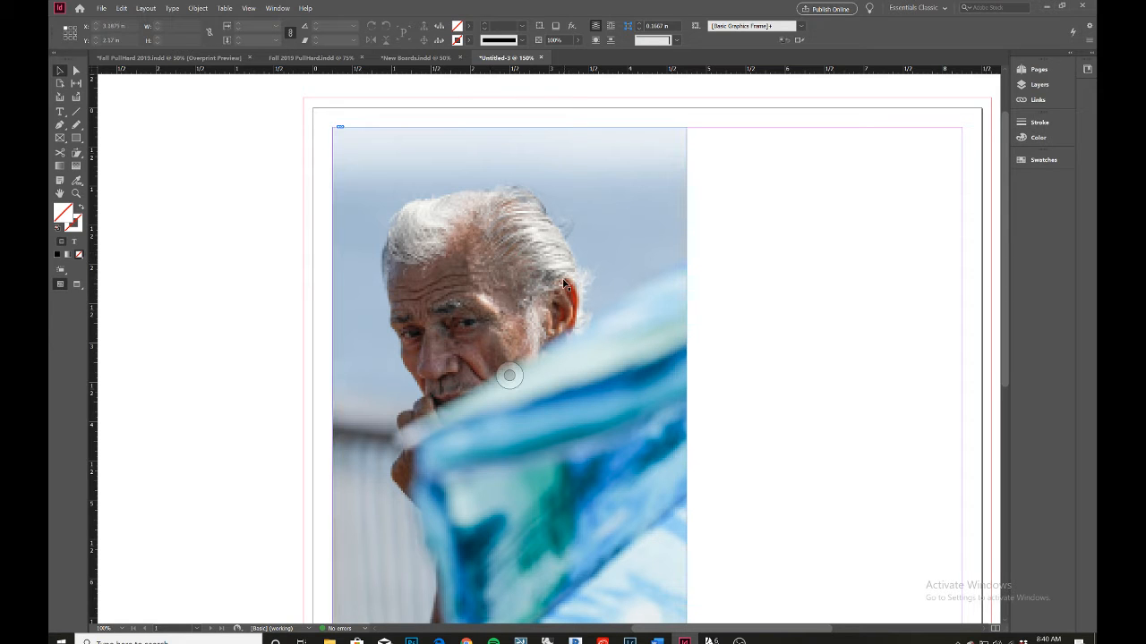
scroll(563, 285, "up", 1)
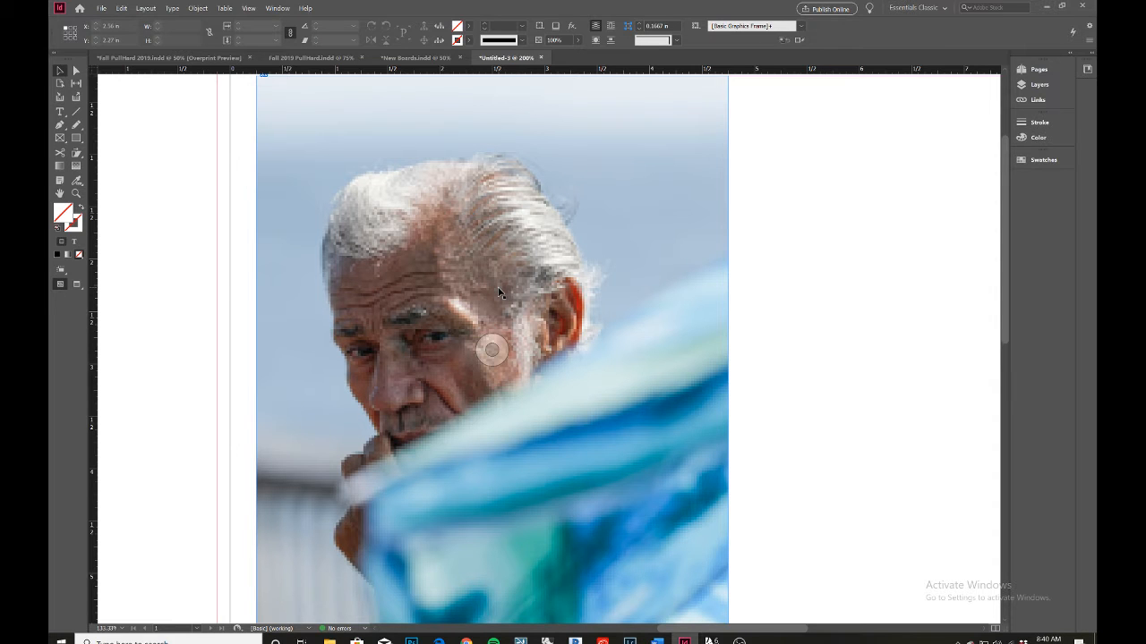
scroll(498, 295, "down", 1)
scroll(496, 300, "down", 2)
scroll(496, 302, "down", 1)
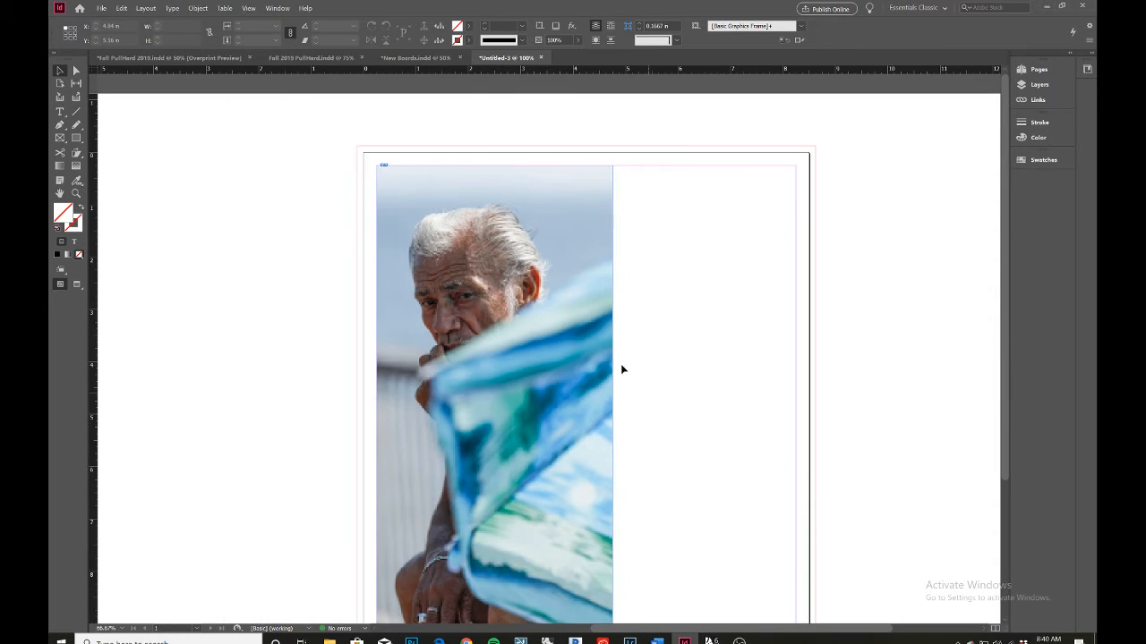
scroll(479, 234, "up", 1)
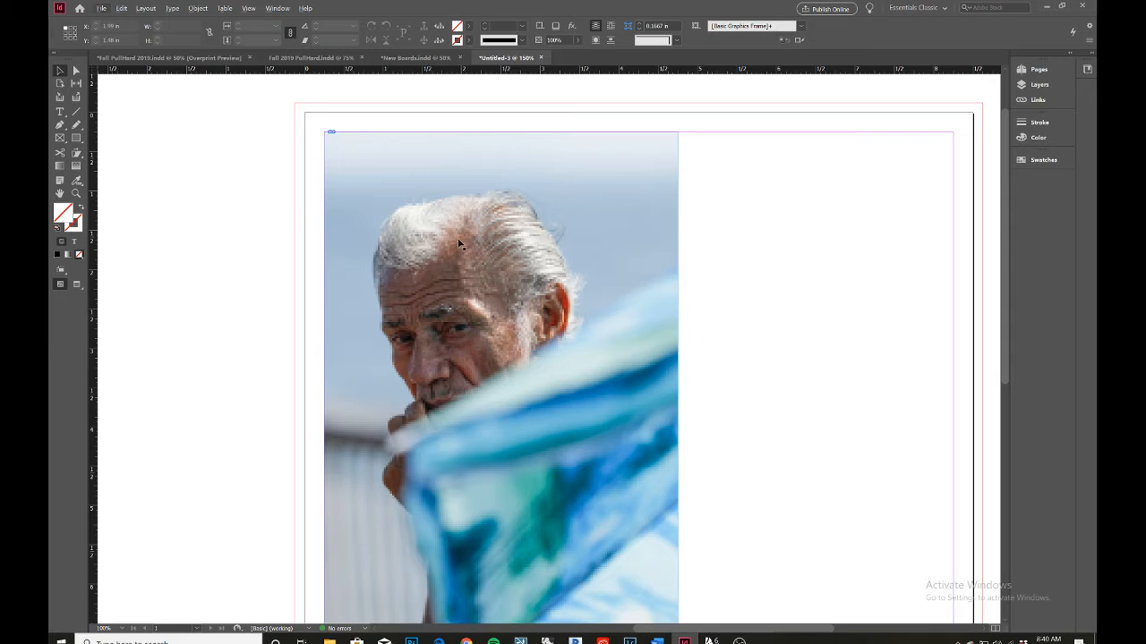
scroll(543, 313, "up", 1)
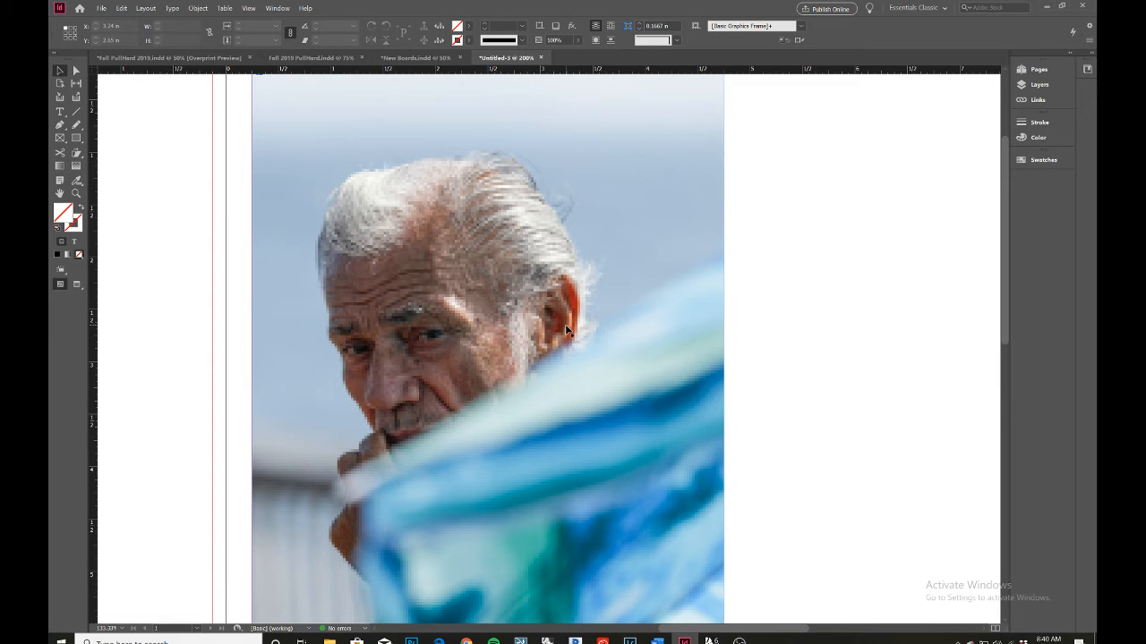
scroll(565, 329, "down", 4)
scroll(565, 330, "up", 5)
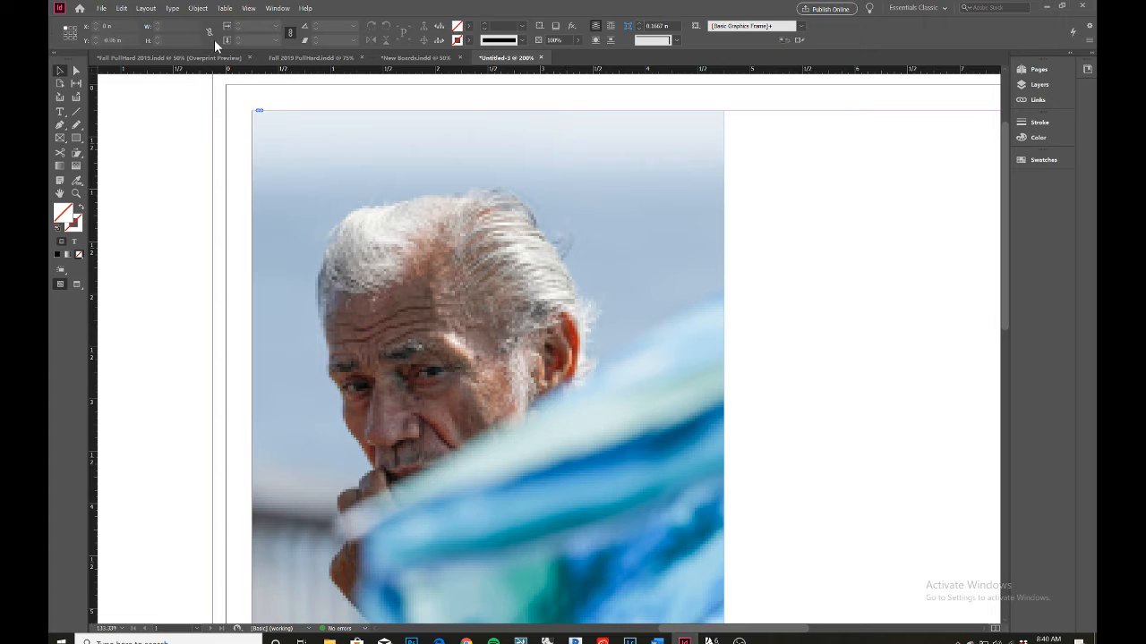
View the page in Presentation screen mode and return to the Normal screen mode
left_click(256, 9)
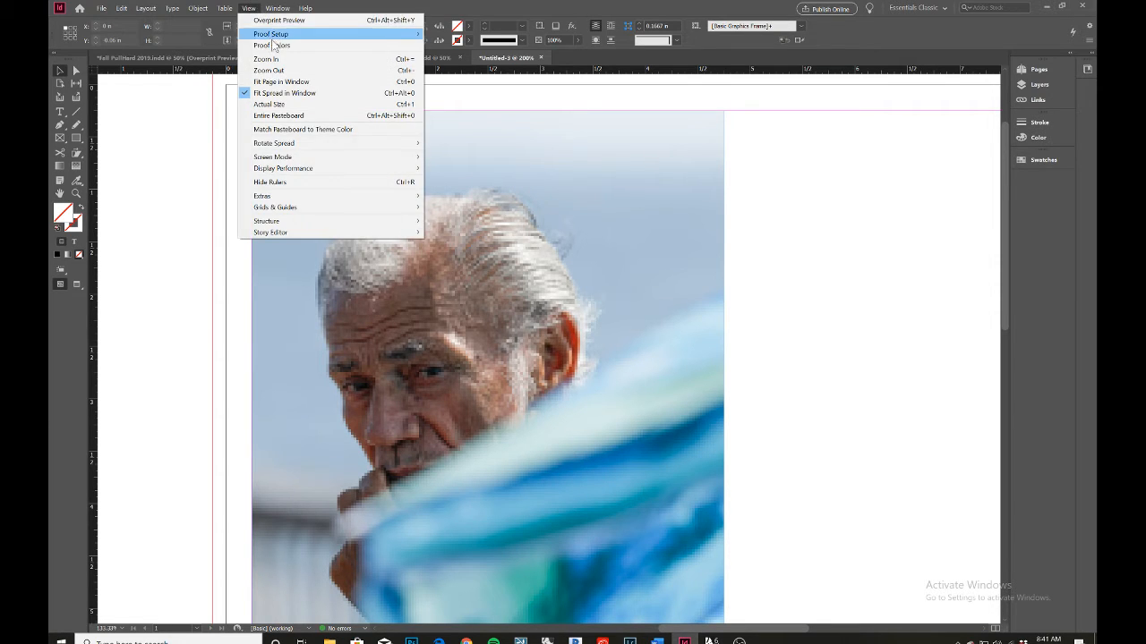
mouse_move(353, 158)
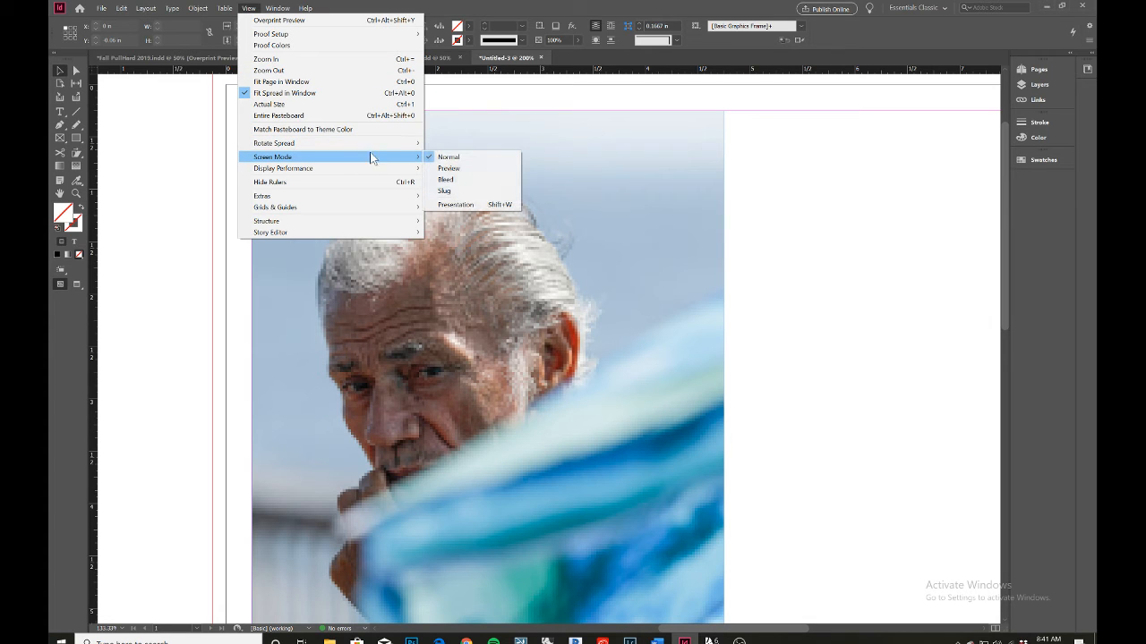
left_click(460, 205)
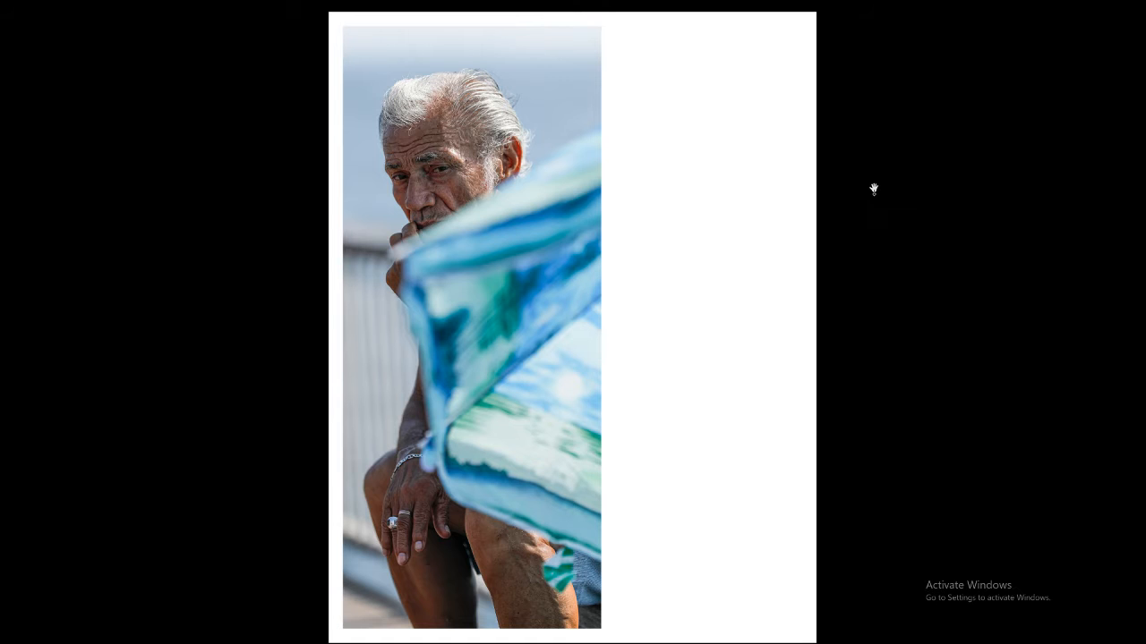
key("Escape")
key("w")
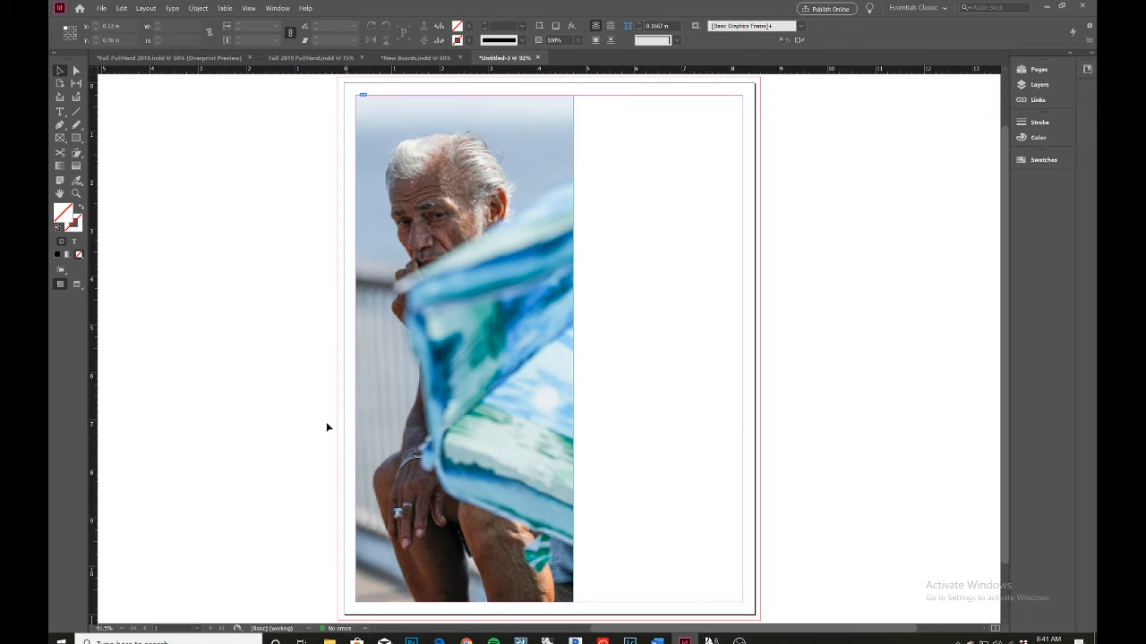
Inspect the photo's pixelation up close in the normal display and turn on Overprint Preview
scroll(502, 212, "up", 5)
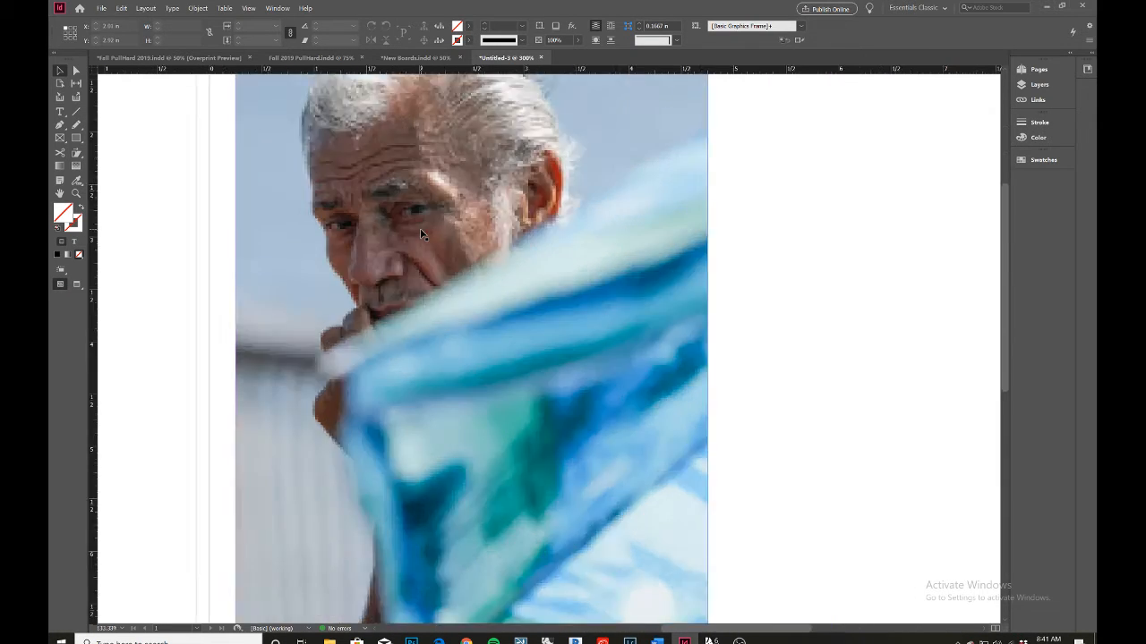
scroll(420, 233, "down", 2)
scroll(421, 232, "down", 3)
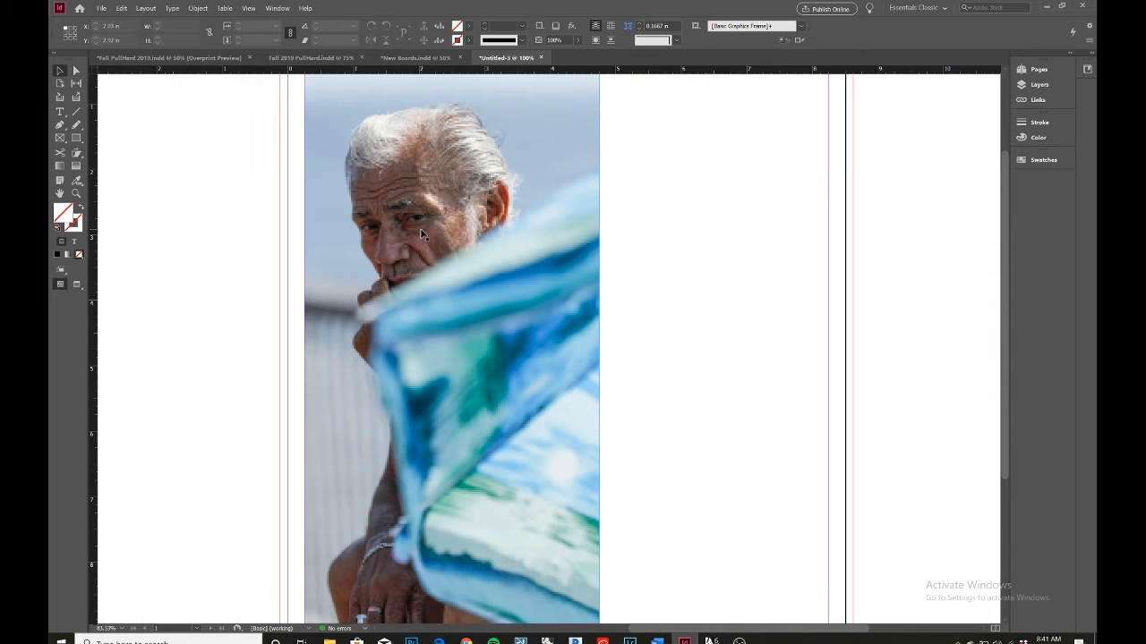
scroll(423, 234, "up", 2)
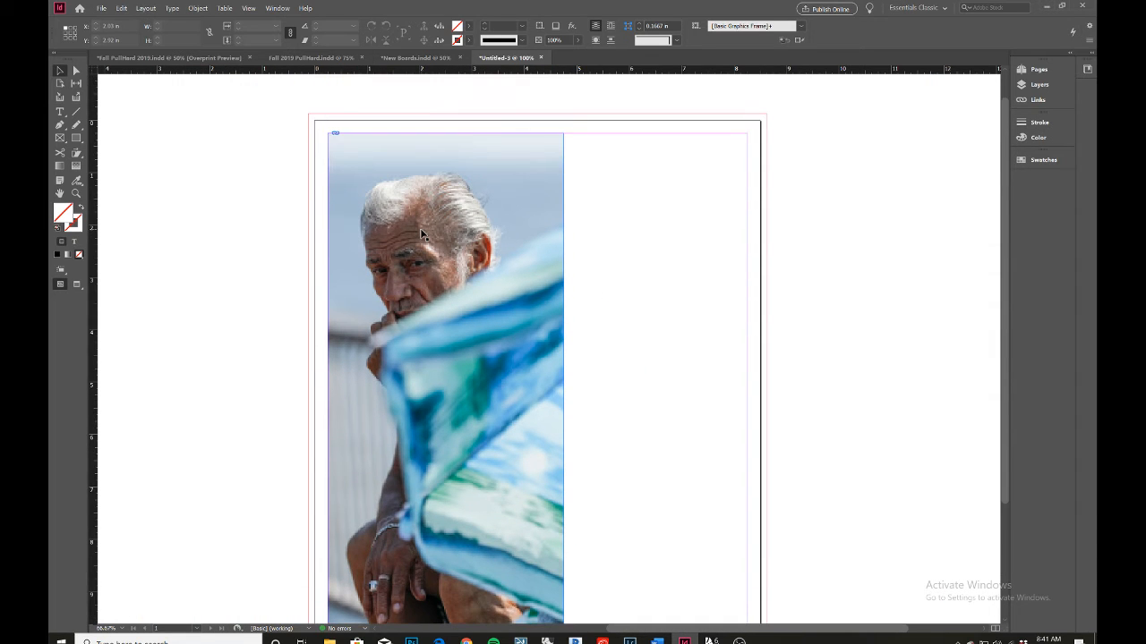
left_click(272, 9)
mouse_move(249, 8)
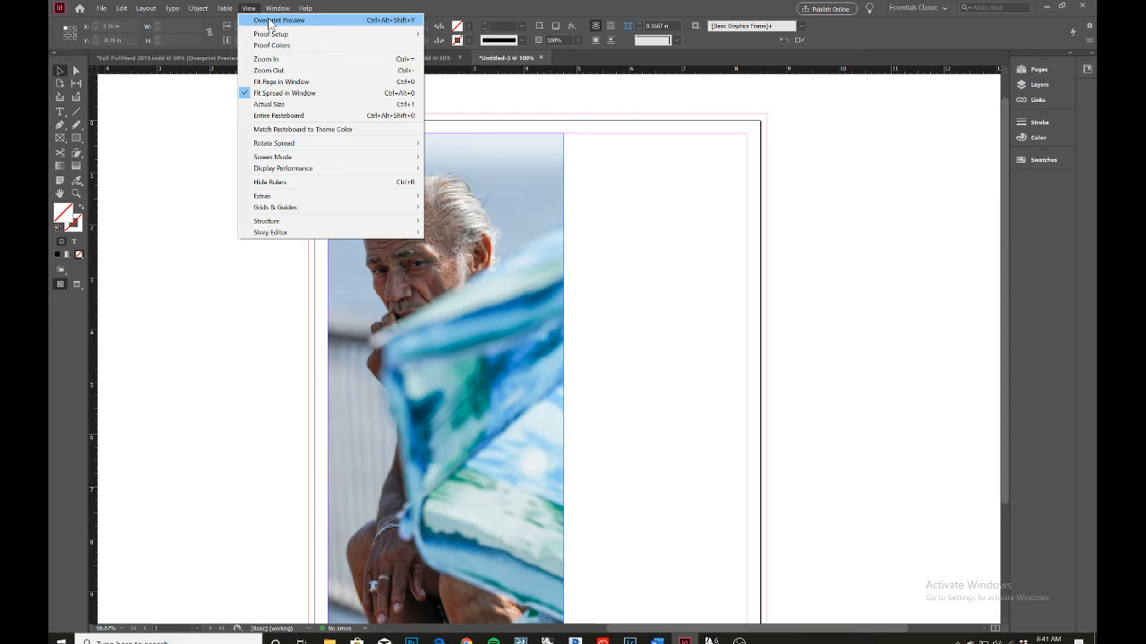
left_click(268, 21)
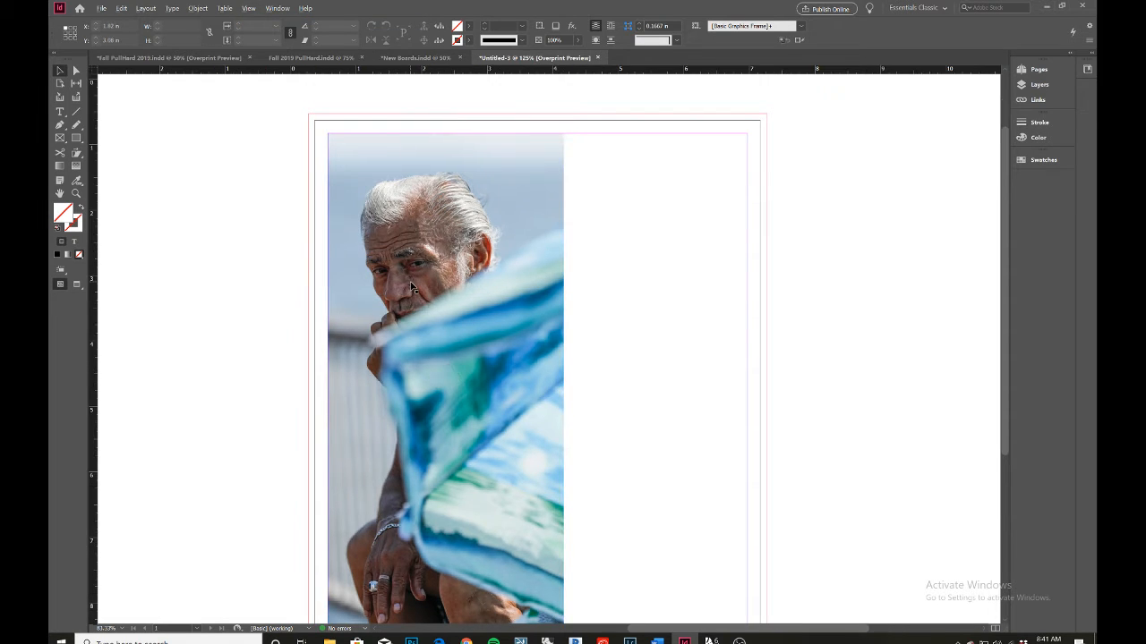
Examine the man's face at 300% zoom in Overprint Preview, and turn the preview off for comparison
scroll(411, 287, "up", 1)
scroll(411, 287, "up", 2)
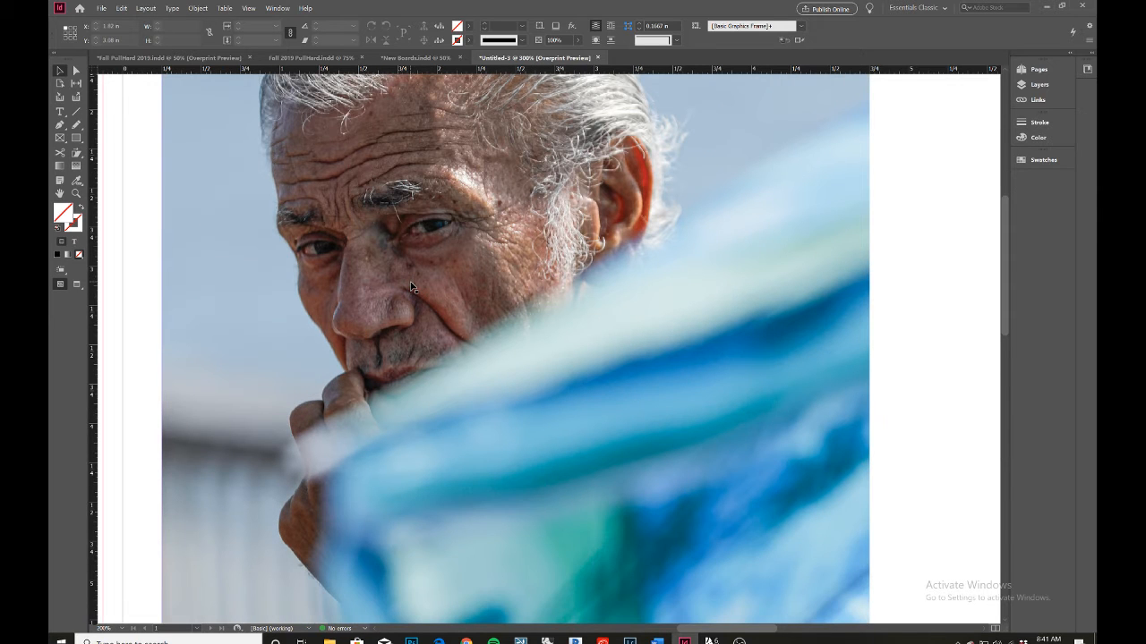
scroll(411, 286, "up", 1)
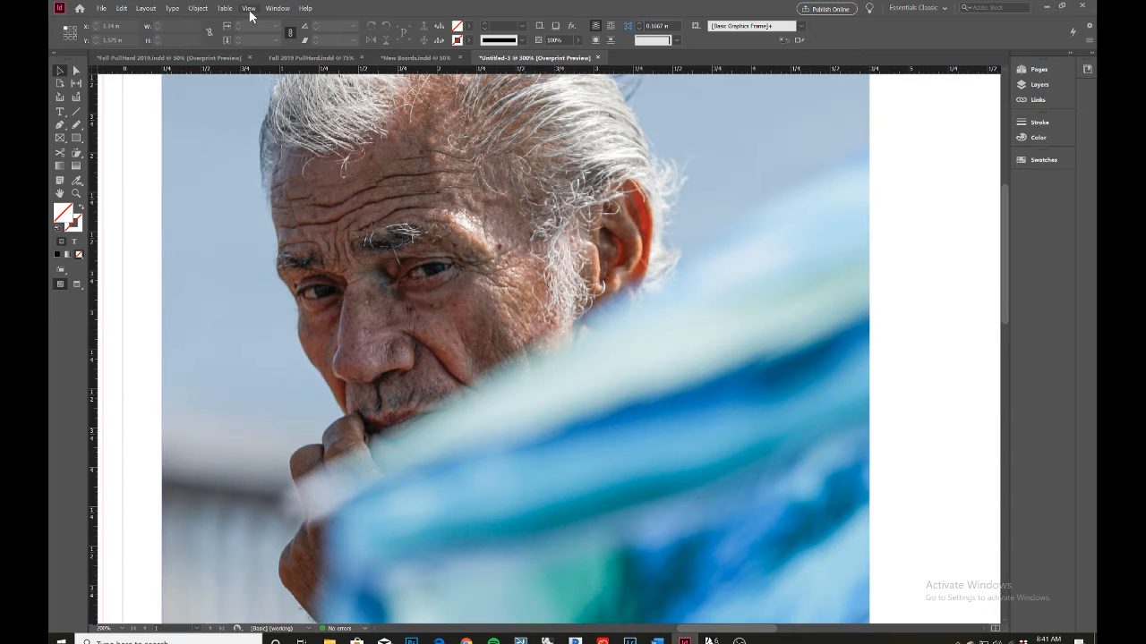
left_click(249, 8)
left_click(262, 22)
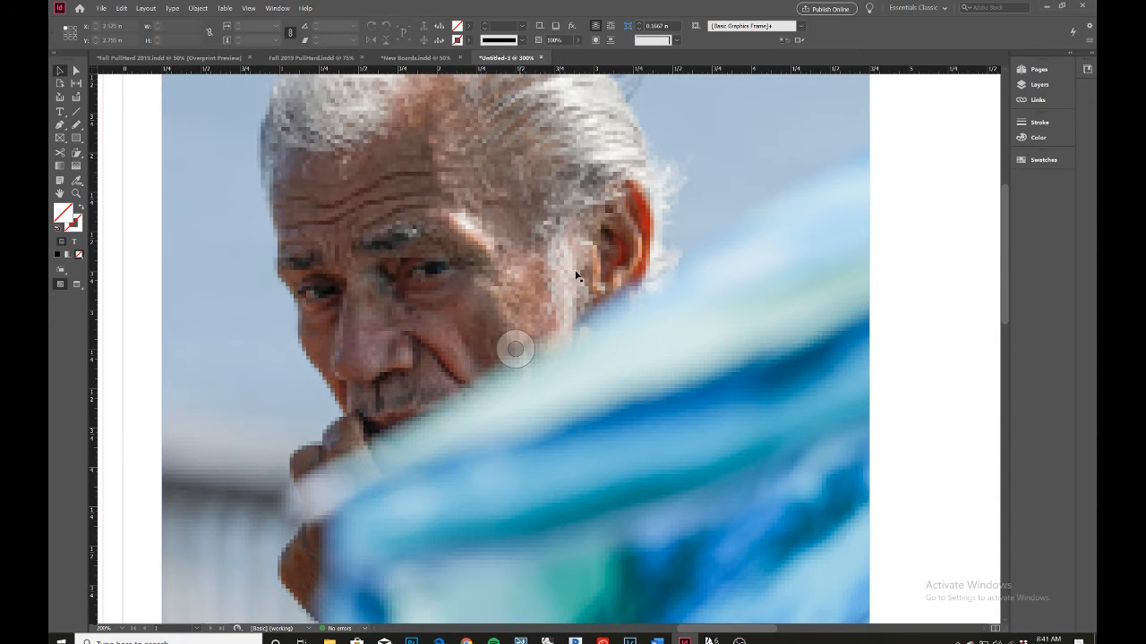
Switch to the New Boards document and examine the image and text layout on its first board
scroll(703, 393, "down", 4)
scroll(704, 398, "down", 2)
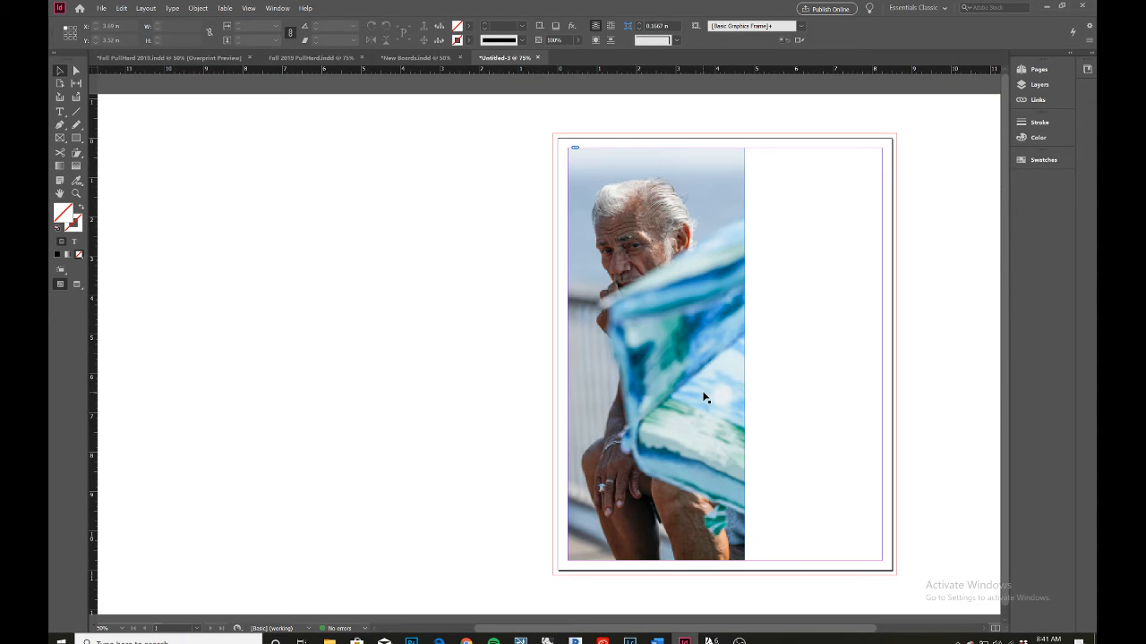
left_click(405, 58)
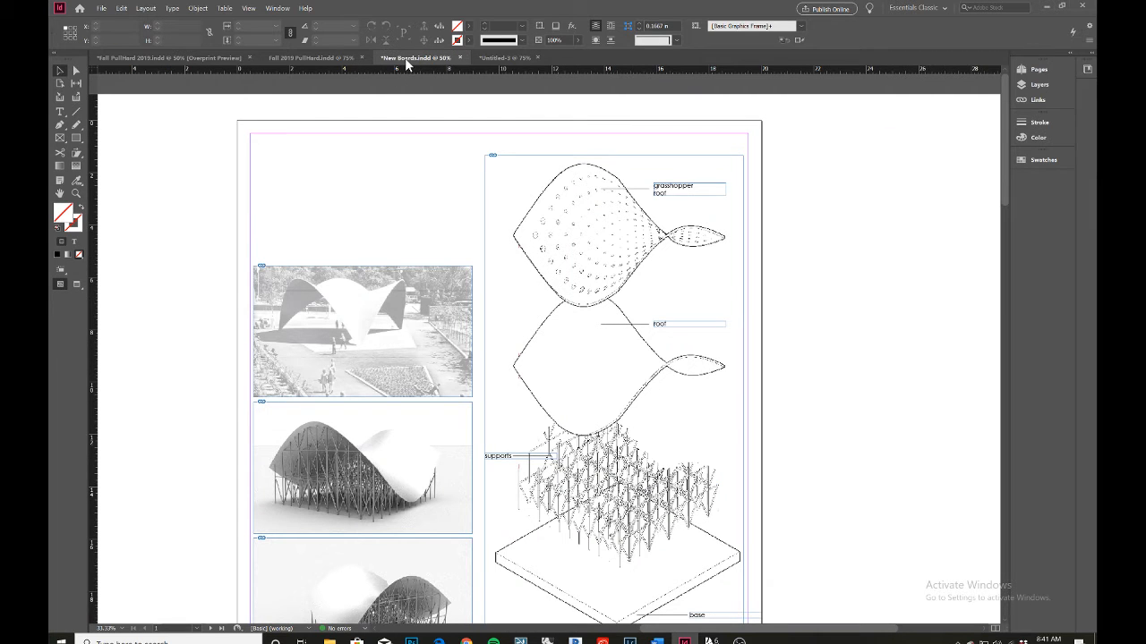
left_click(613, 390)
scroll(567, 459, "down", 2)
scroll(644, 230, "up", 1)
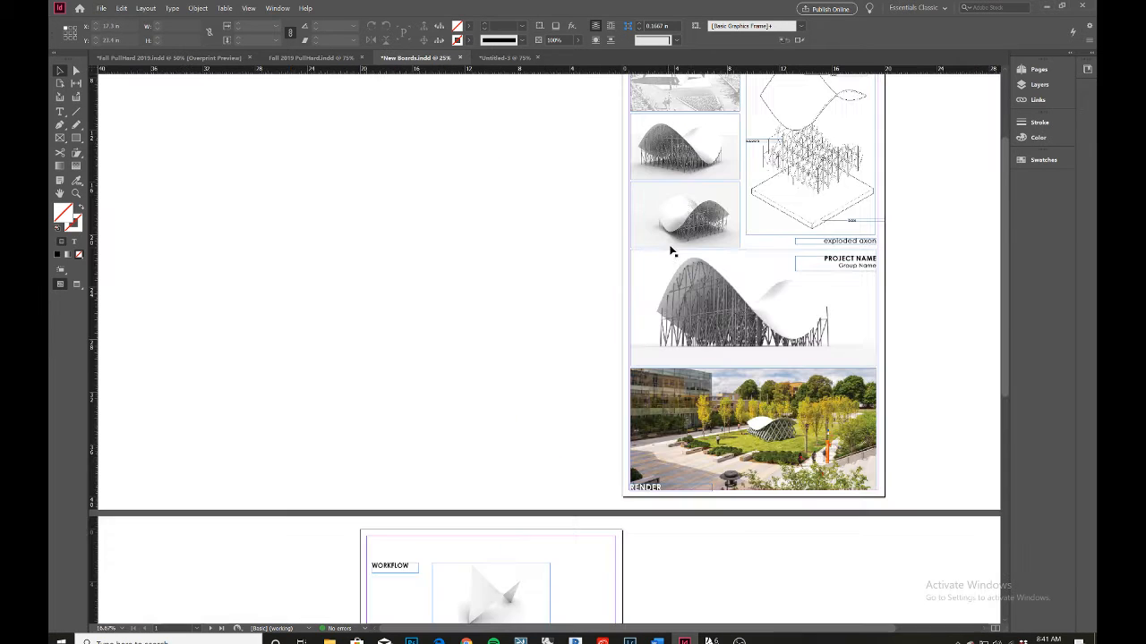
scroll(792, 367, "up", 1)
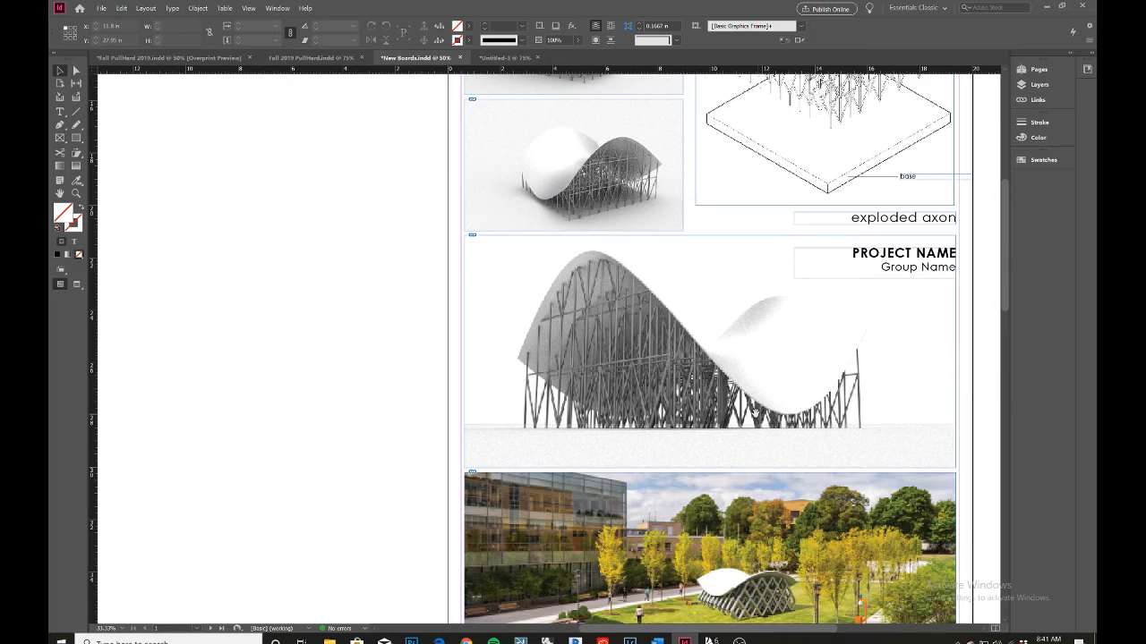
scroll(641, 447, "up", 5)
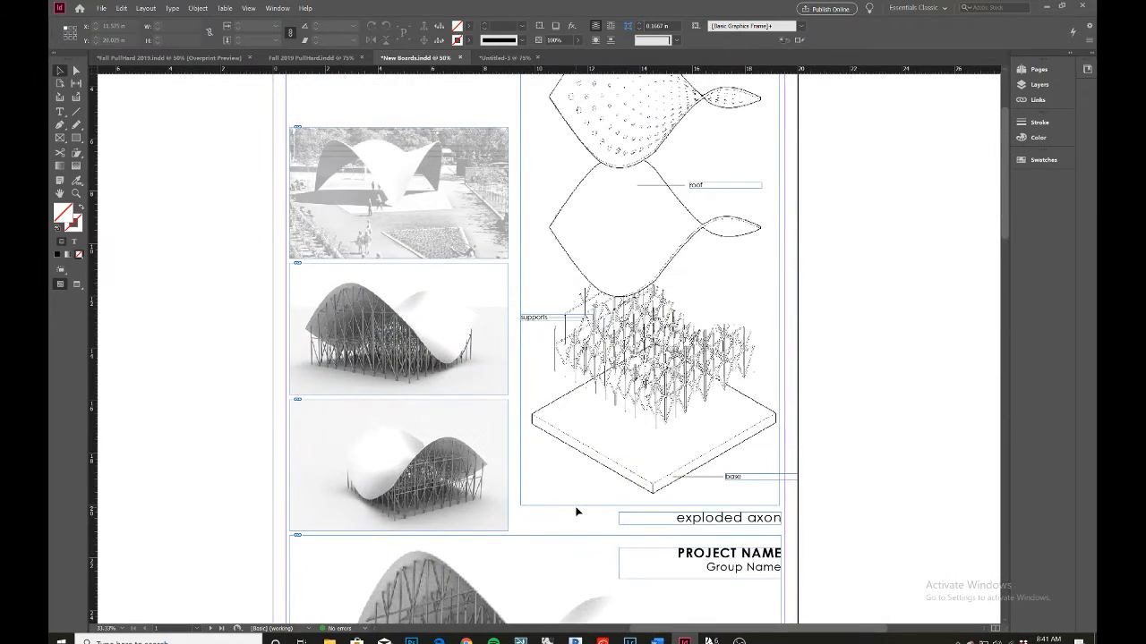
scroll(265, 355, "down", 2)
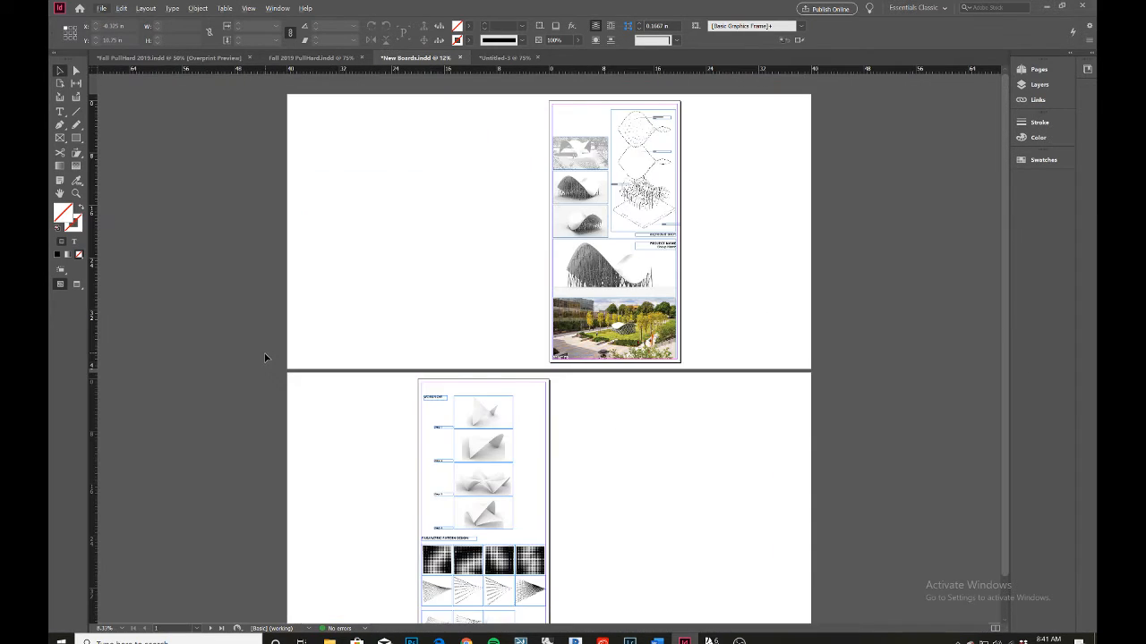
scroll(636, 151, "up", 1)
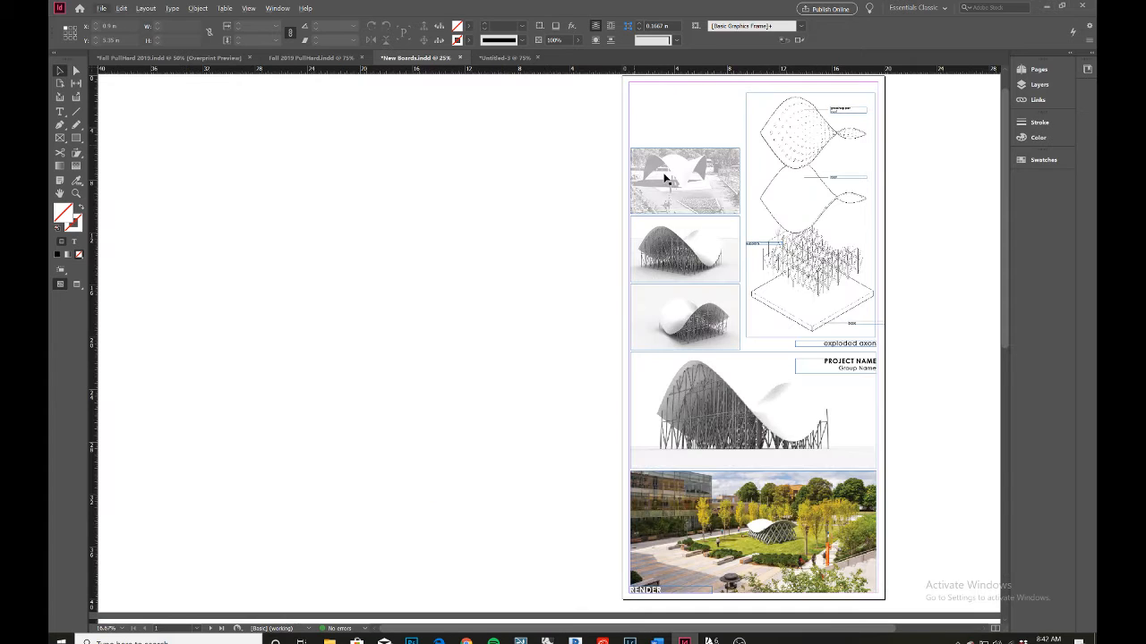
scroll(726, 237, "up", 1)
scroll(716, 304, "down", 2)
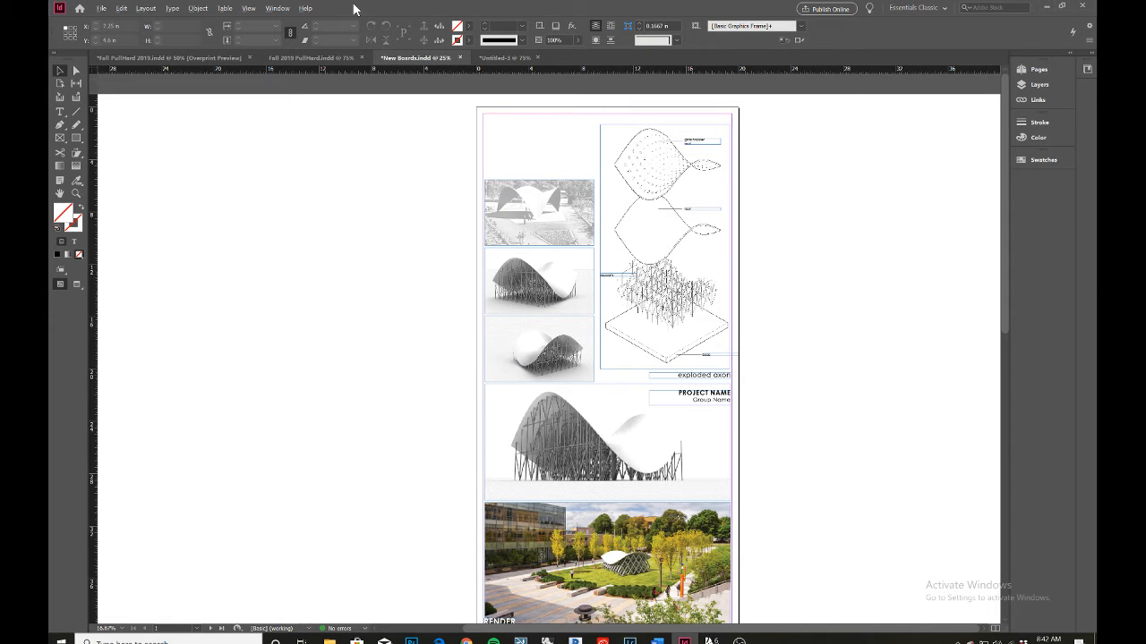
From the portfolio arch folder, place cover court site in the large elevation frame, cover capstone I in the third small frame, and can in the first
left_click_drag(353, 8, 591, 24)
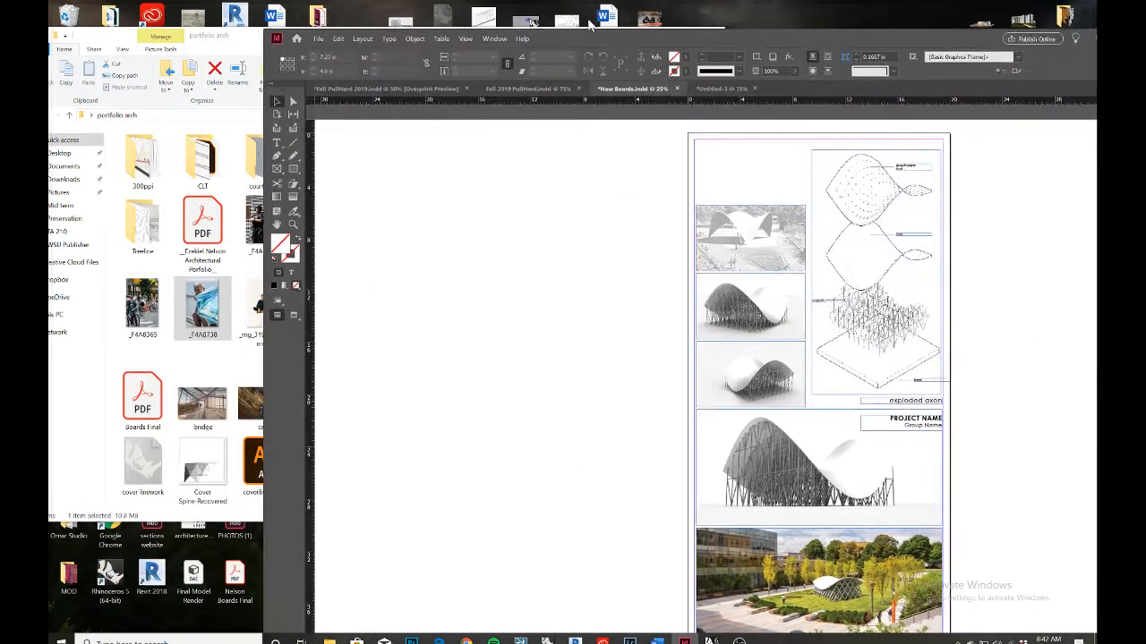
left_click_drag(242, 42, 202, 46)
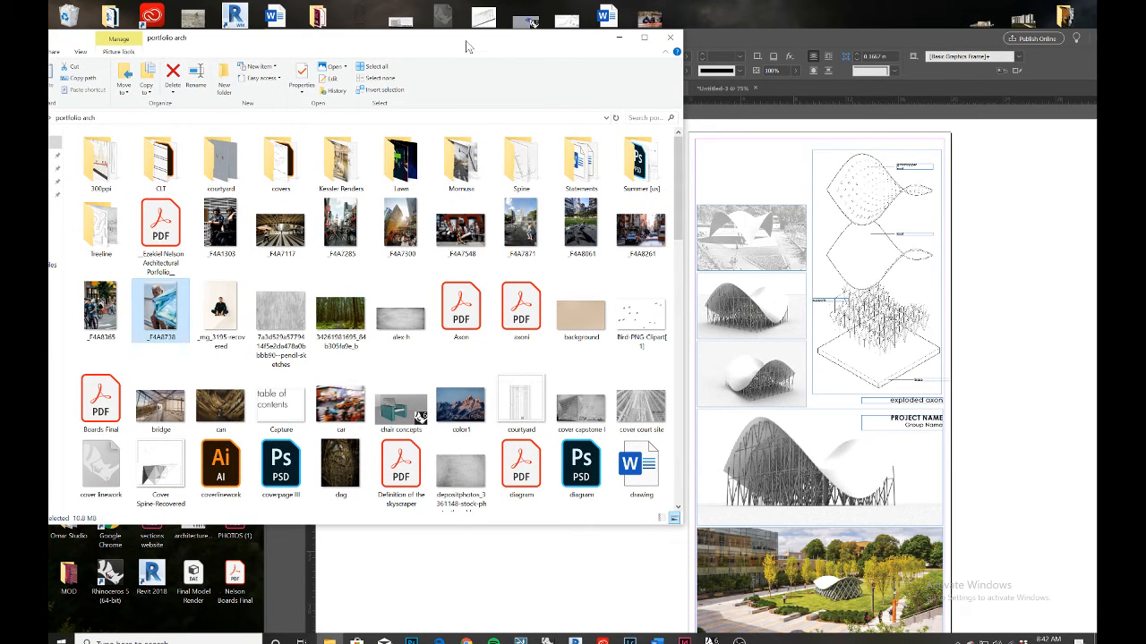
left_click_drag(465, 46, 425, 46)
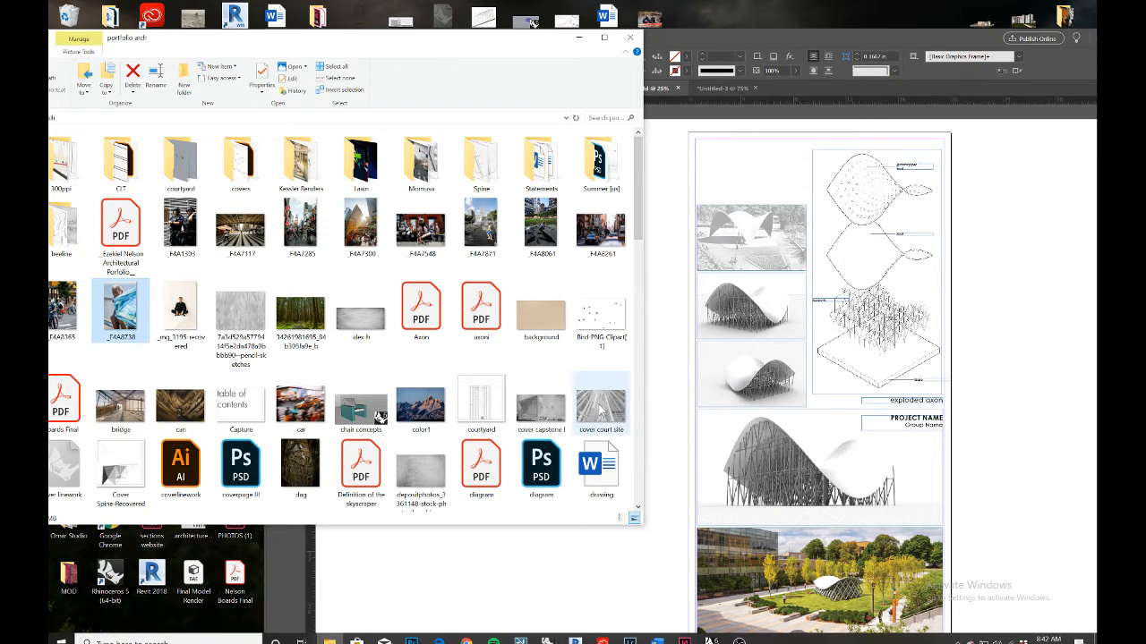
left_click_drag(600, 410, 779, 460)
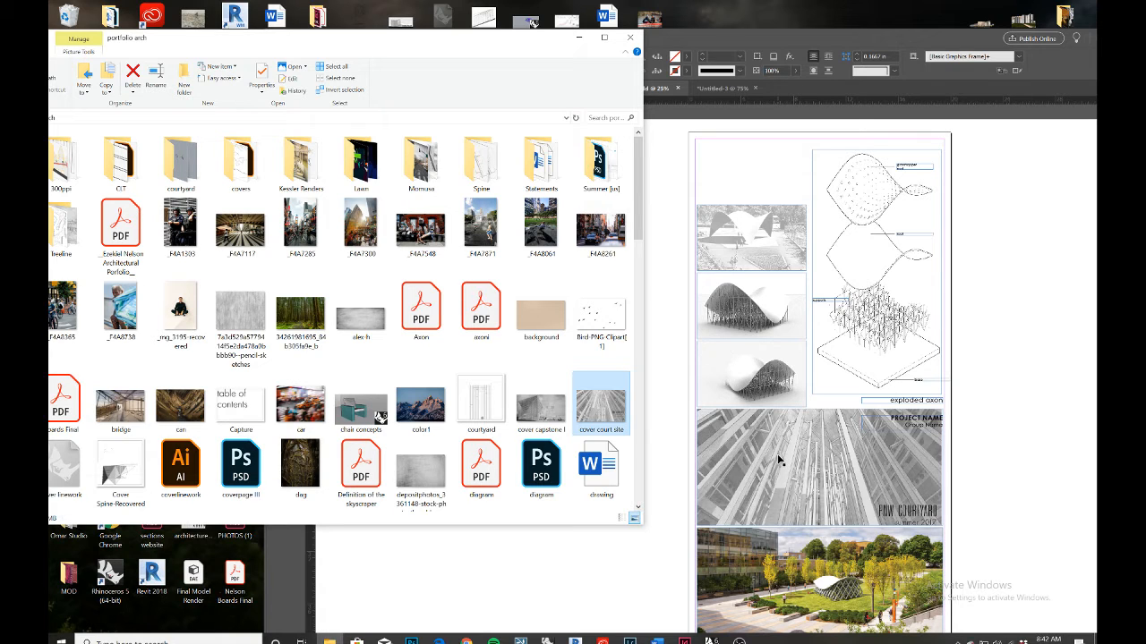
left_click_drag(553, 419, 763, 389)
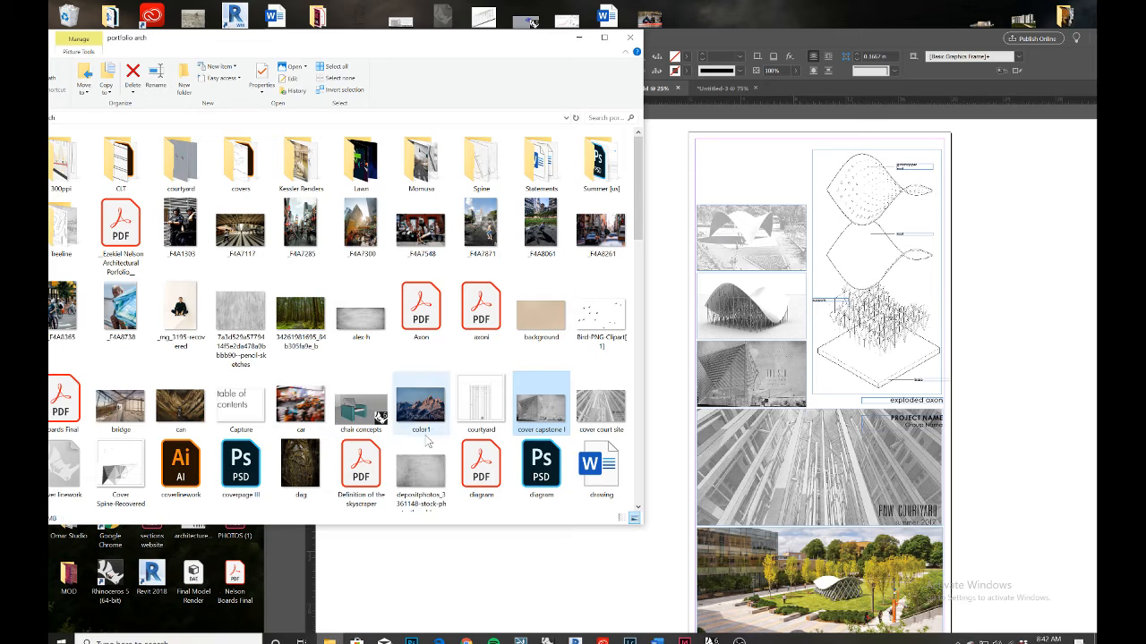
left_click_drag(178, 419, 791, 264)
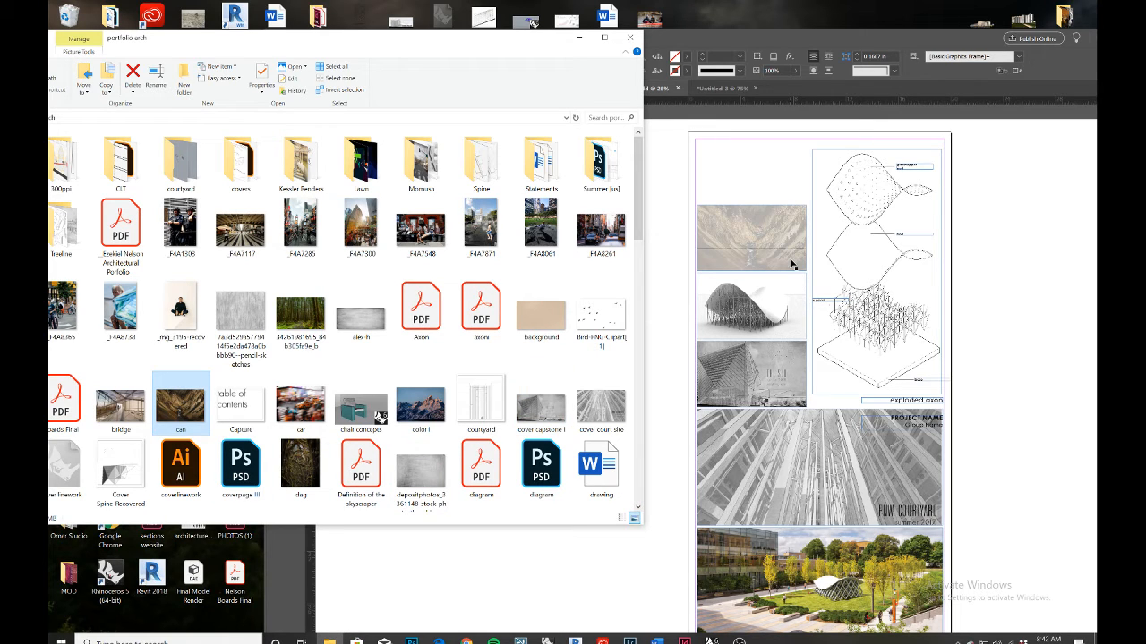
Undo the three image replacements on the board and bring the InDesign window back over the folder window
left_click(829, 36)
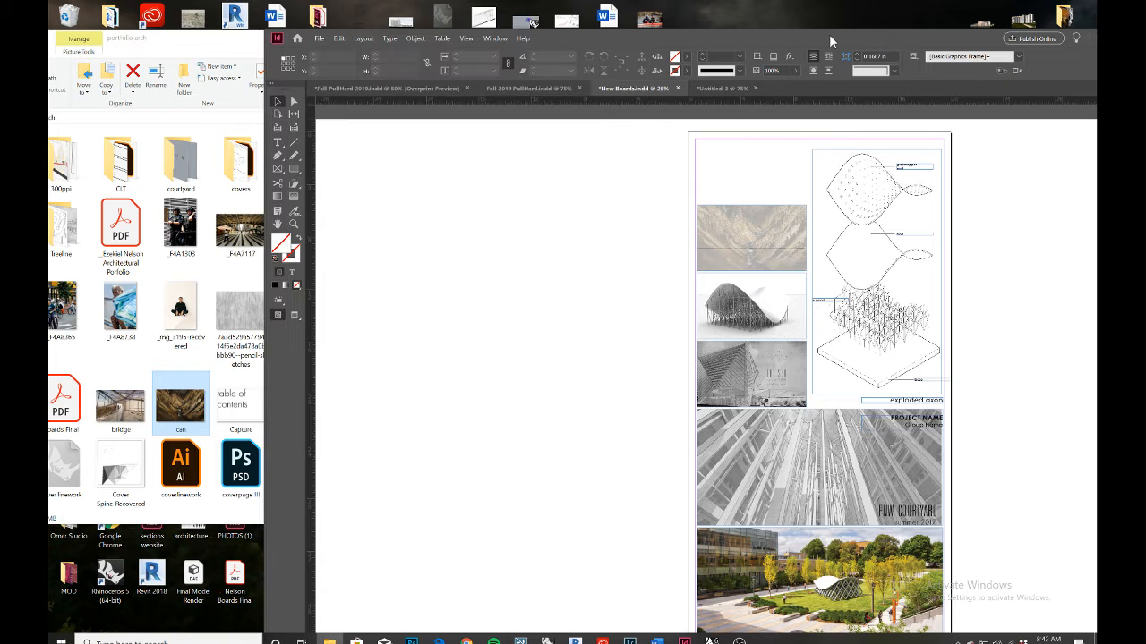
key("ctrl+z")
key("ctrl+z")
key("ctrl+z")
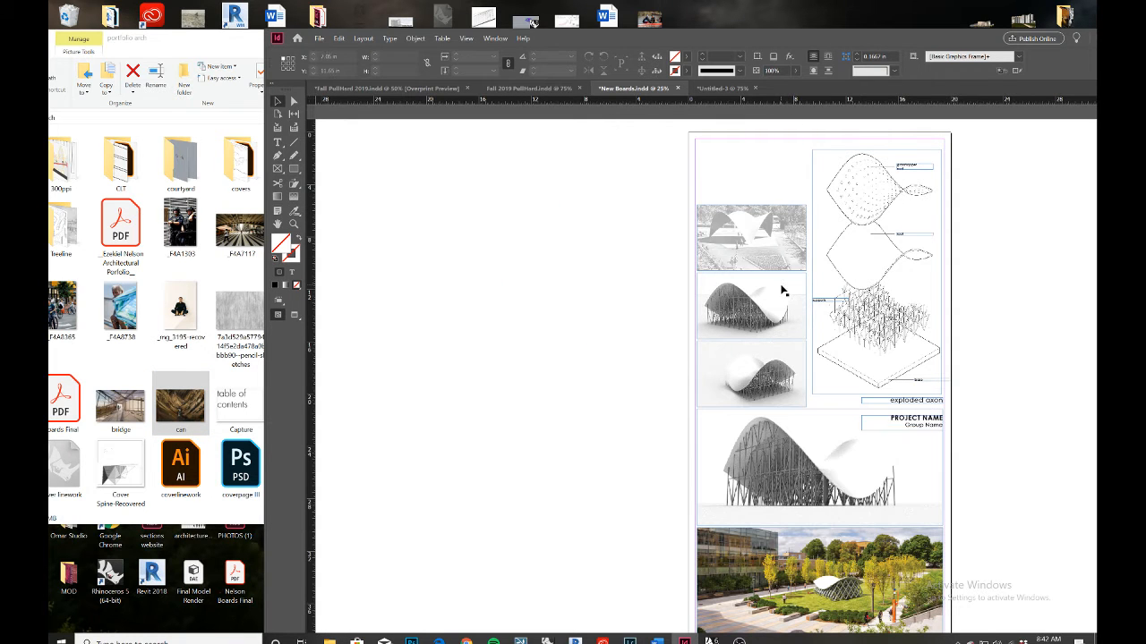
left_click_drag(873, 42, 687, 23)
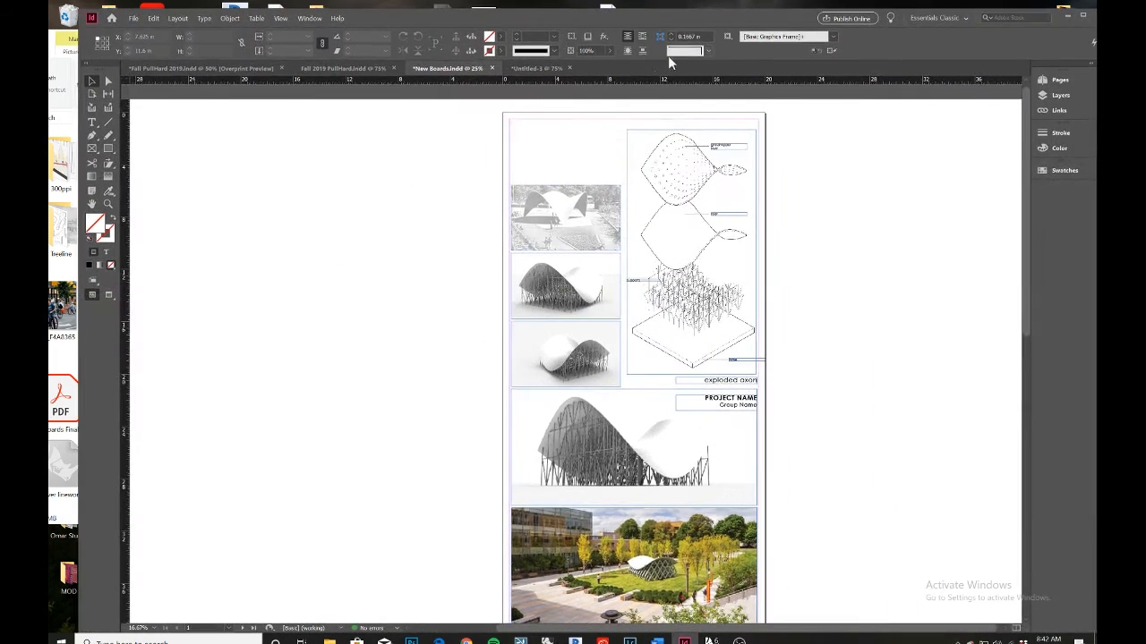
Set the opacity of the pavilion photo above the two small renders to 40%
key("ctrl+1")
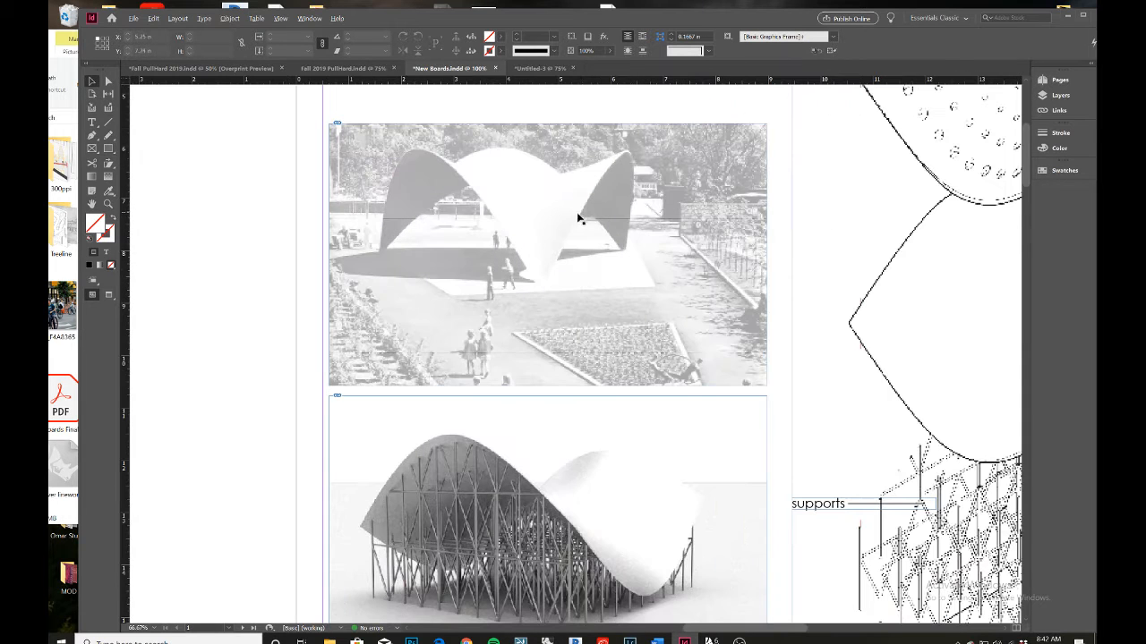
scroll(460, 320, "down", 2)
scroll(460, 319, "down", 1)
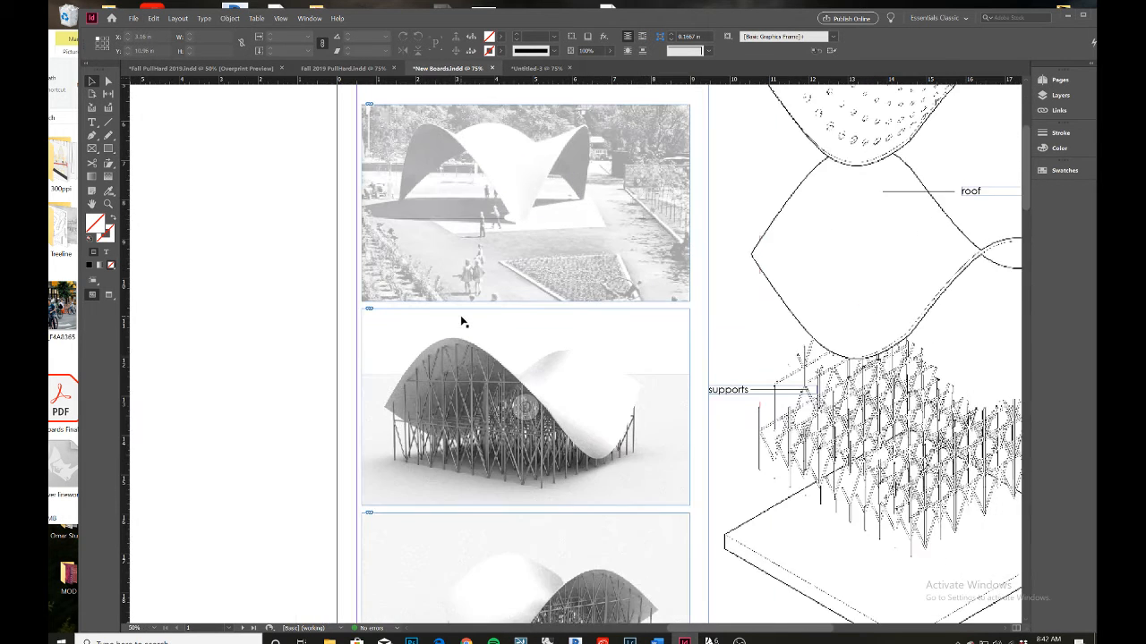
scroll(465, 313, "up", 3)
left_click(538, 270)
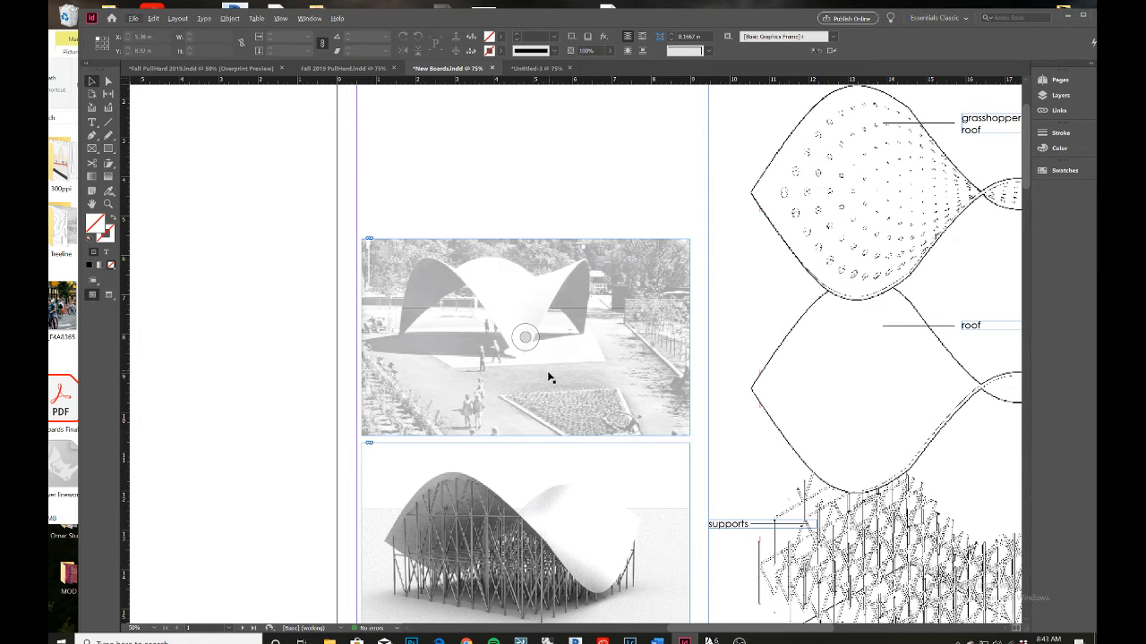
left_click(571, 381)
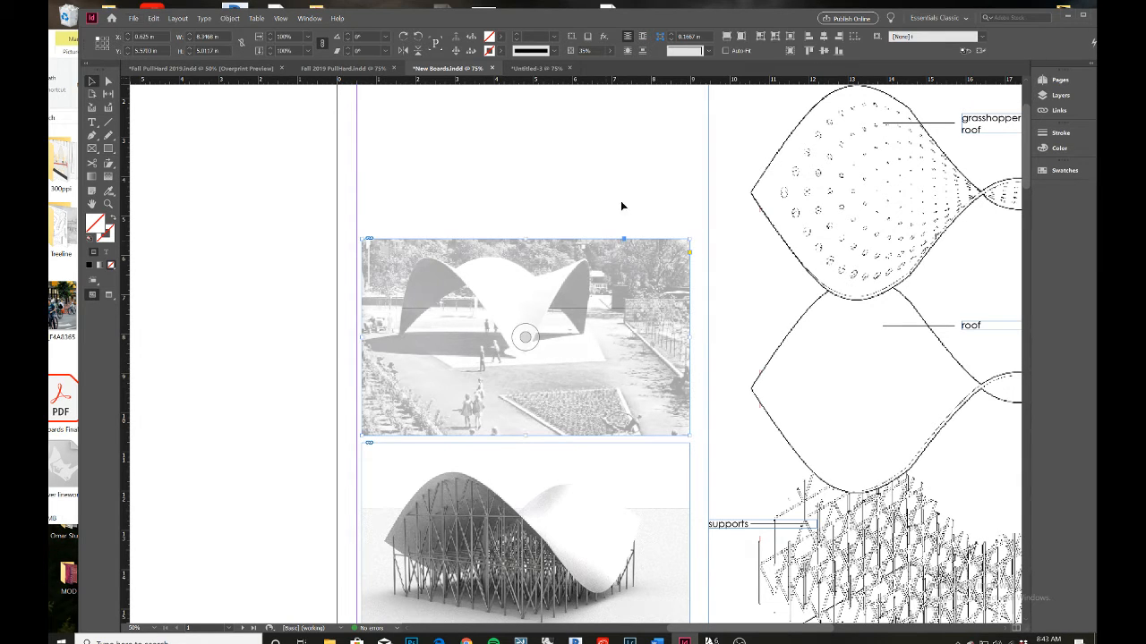
left_click(609, 51)
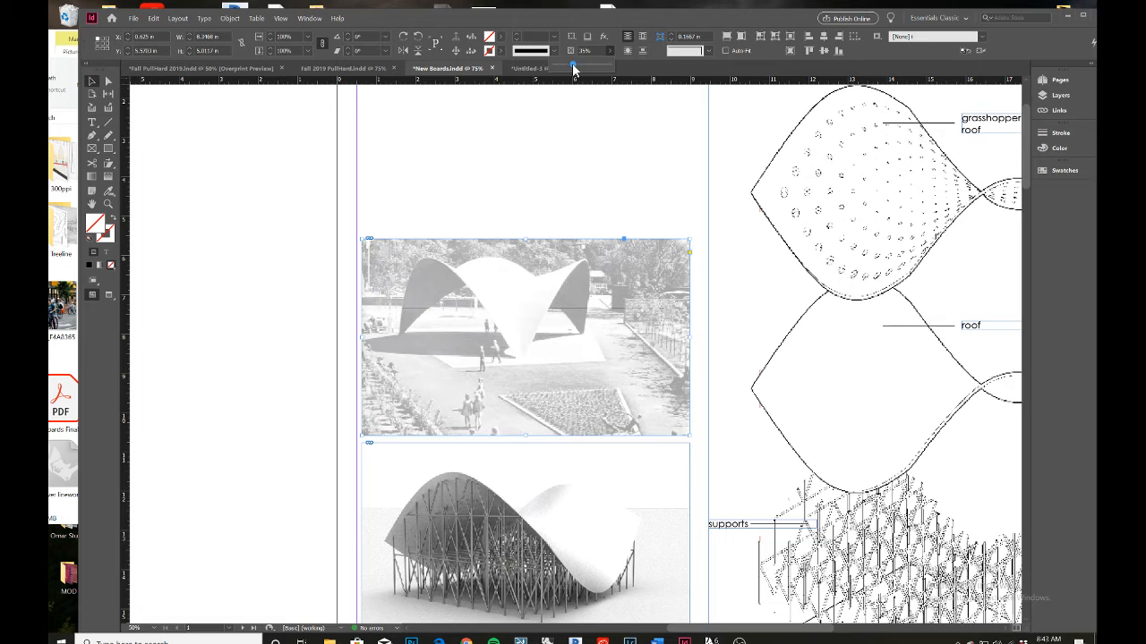
mouse_move(573, 66)
left_mouse_down()
mouse_move(616, 69)
mouse_move(578, 69)
left_mouse_up()
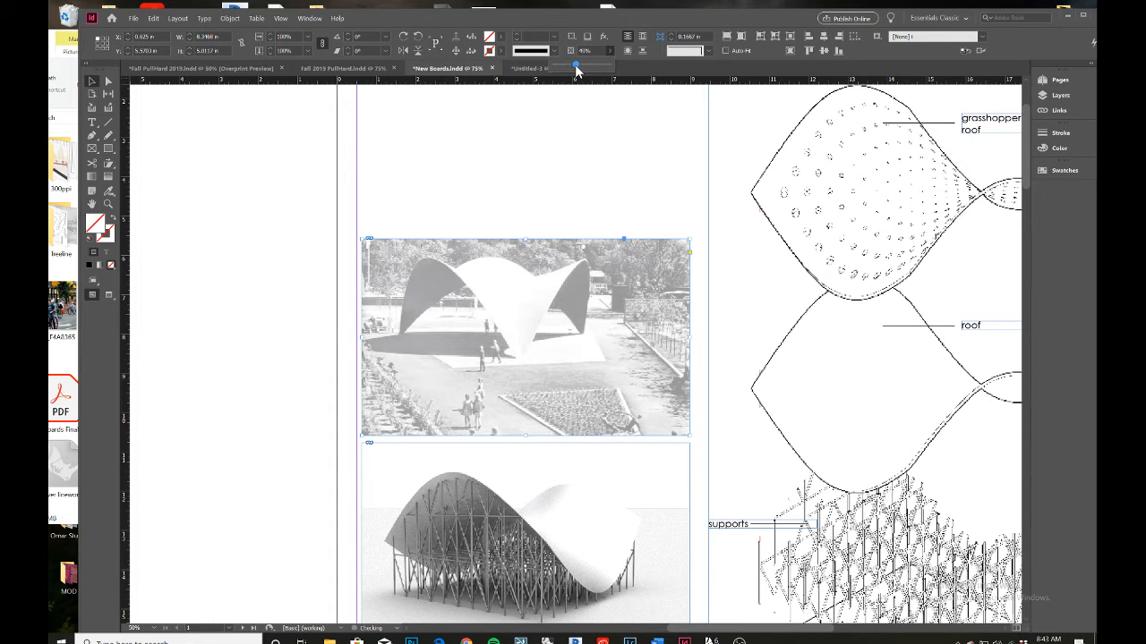
left_click(594, 153)
Examine the faded pavilion photo up close and compare it with the surrounding renders on the board
scroll(560, 488, "down", 3)
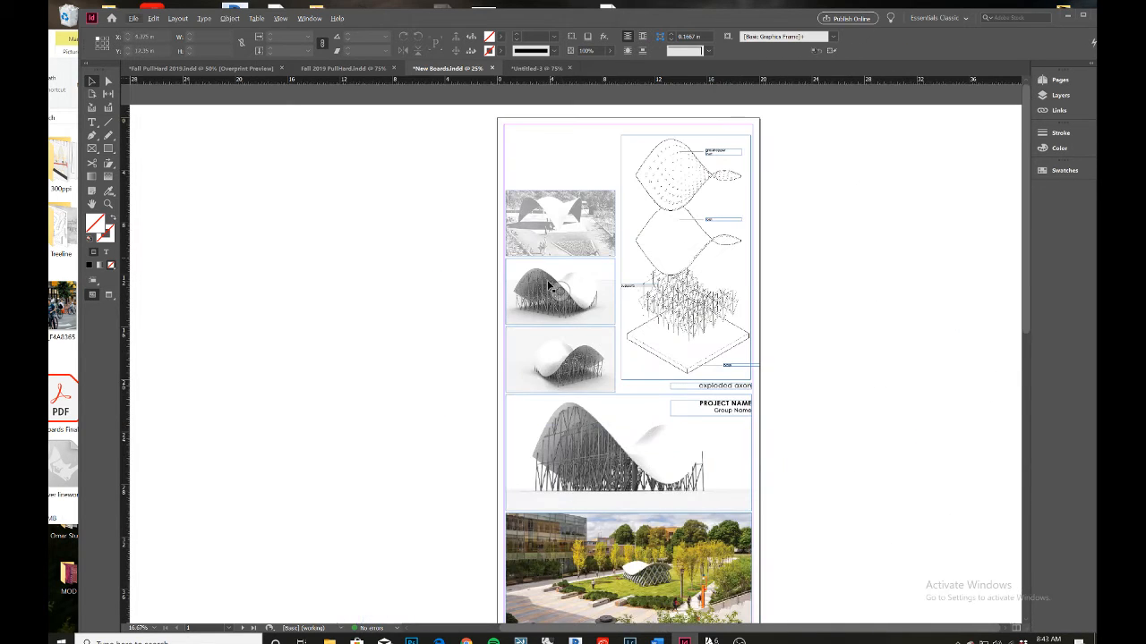
scroll(563, 153, "up", 2)
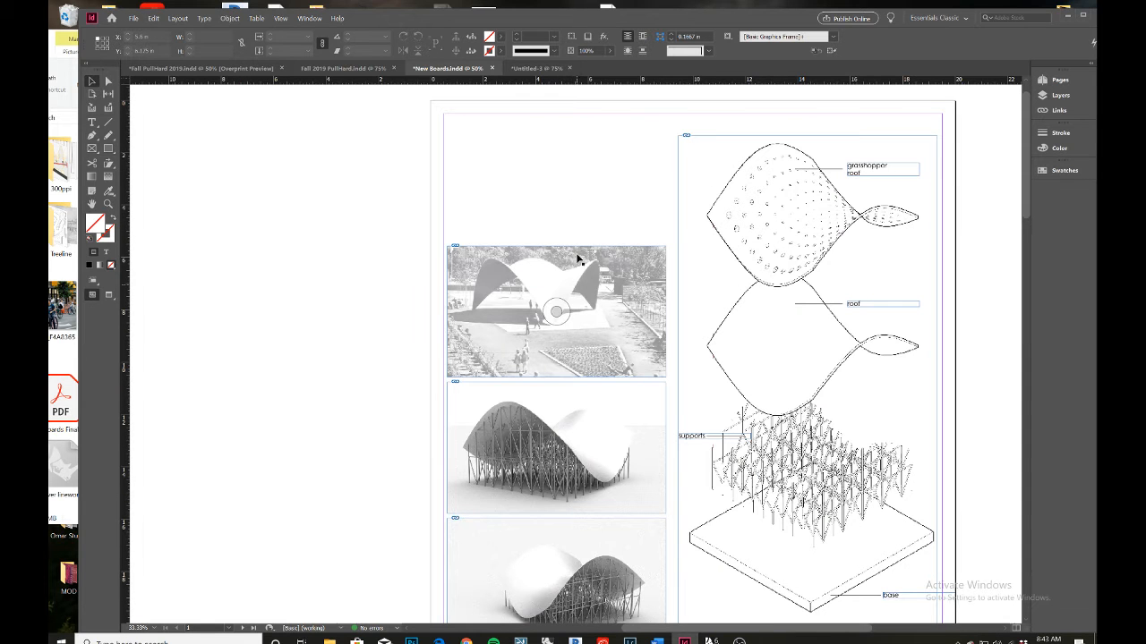
left_click(590, 253)
left_click(608, 199)
scroll(604, 315, "up", 1)
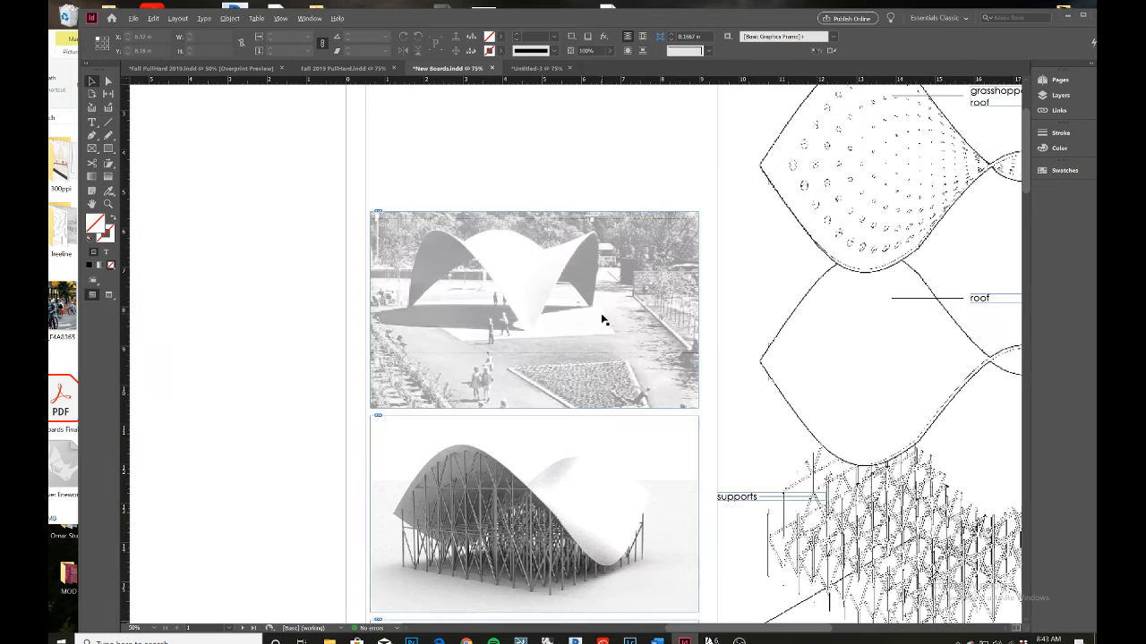
left_click(562, 229)
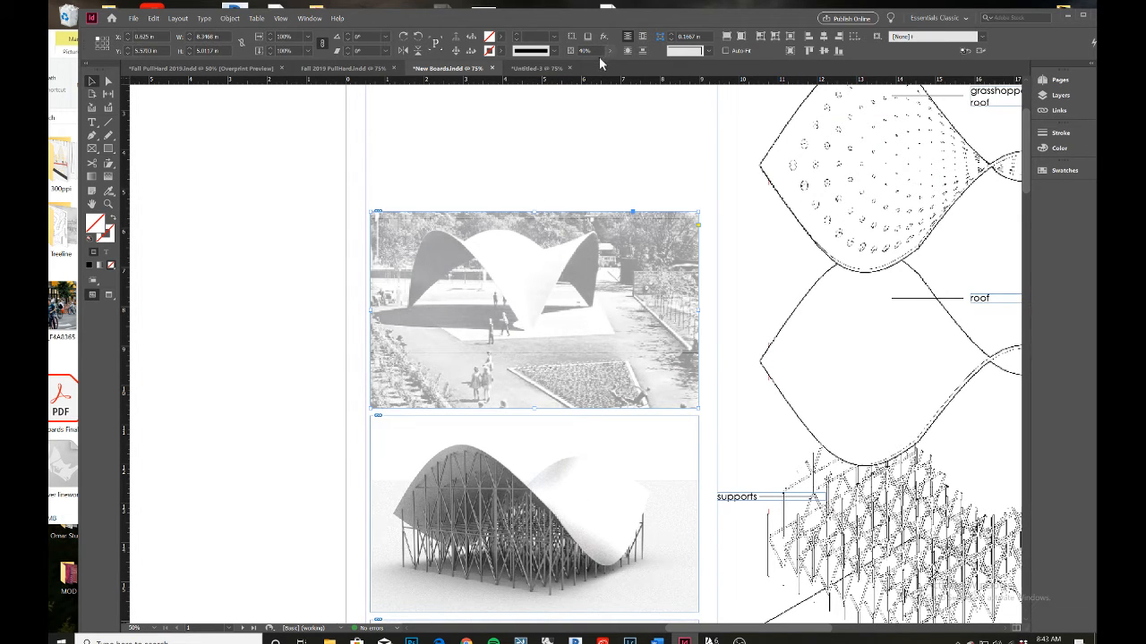
left_click(559, 179)
left_click(582, 170)
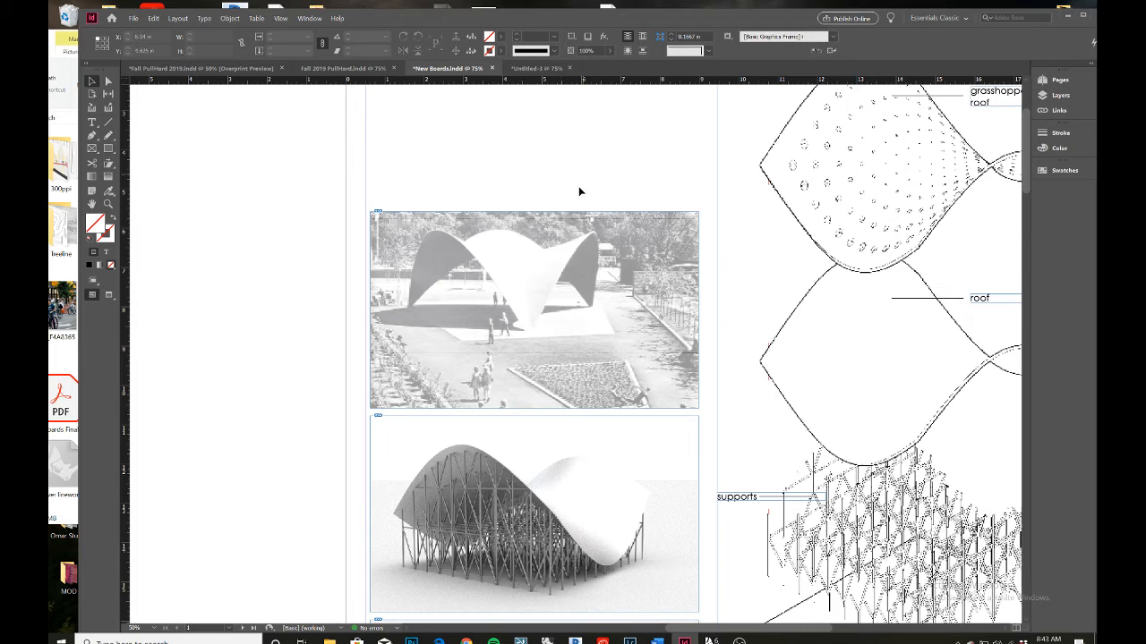
scroll(408, 312, "down", 1)
scroll(475, 325, "down", 2)
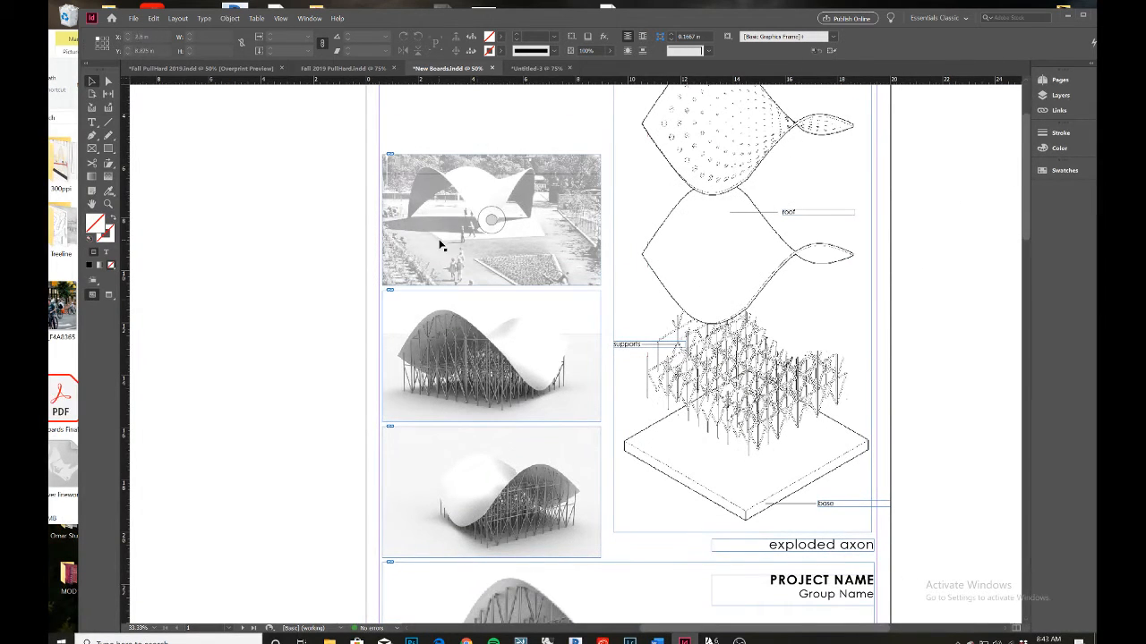
scroll(437, 258, "up", 1)
scroll(431, 268, "up", 2)
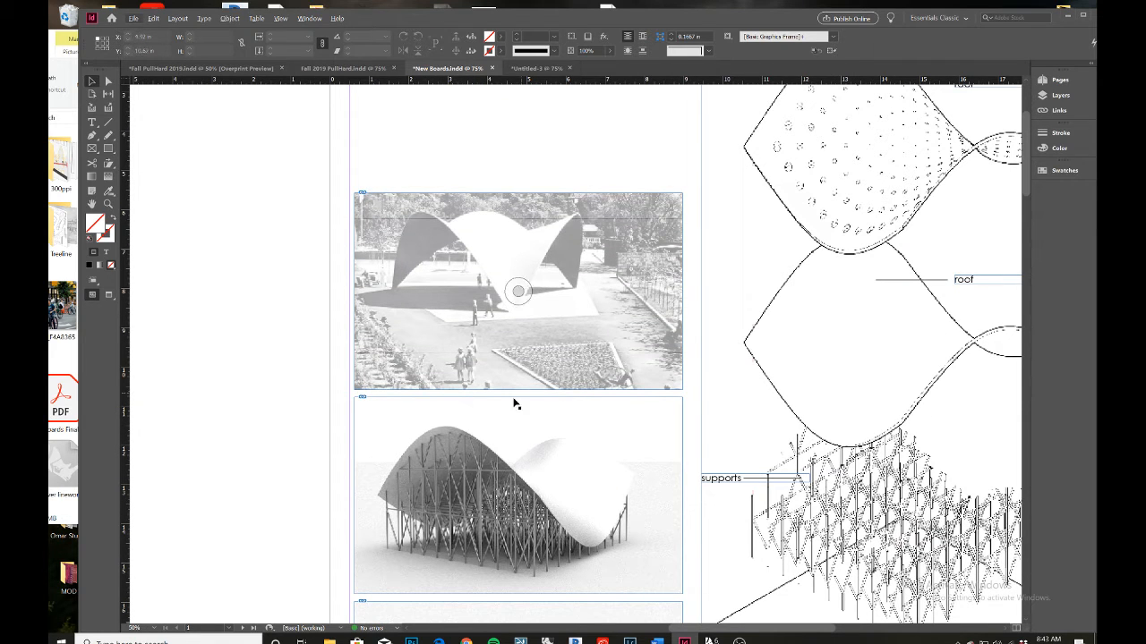
scroll(457, 441, "down", 1)
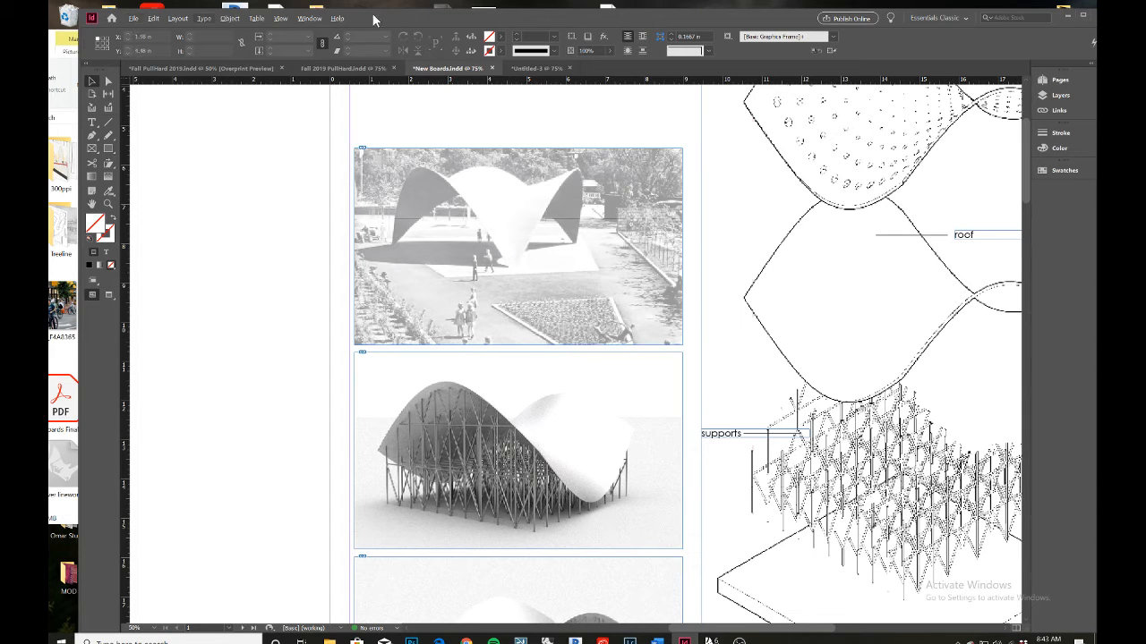
Replace the render directly below the pavilion photo with the color1 mountain image from the portfolio arch folder
left_click_drag(373, 13, 662, 60)
left_click(362, 35)
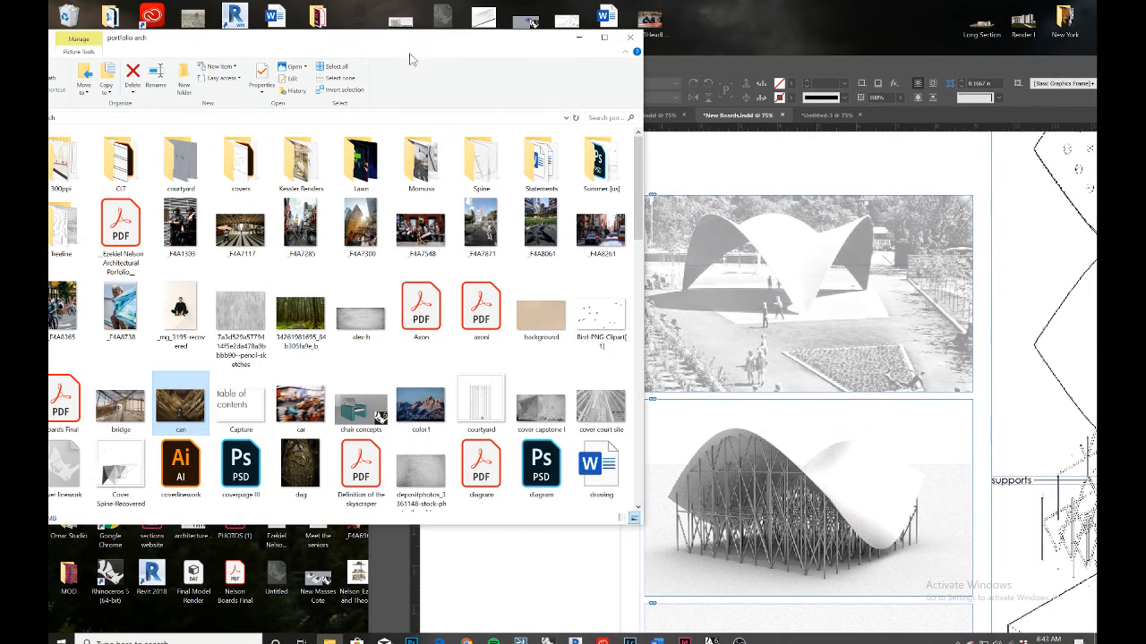
left_click_drag(410, 60, 230, 71)
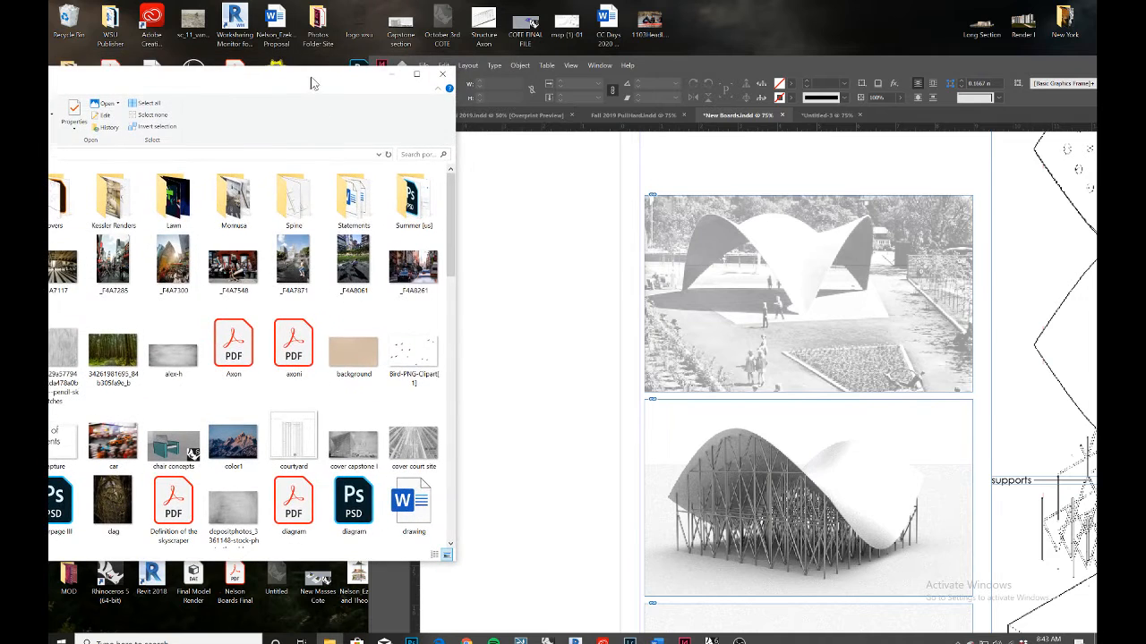
left_click_drag(310, 83, 364, 31)
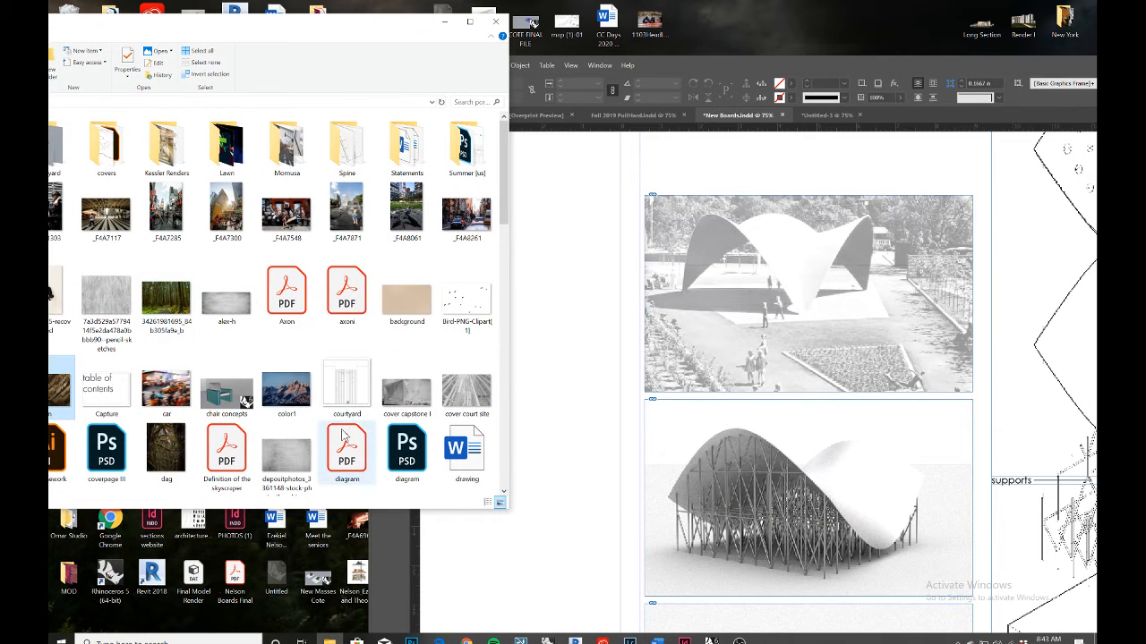
left_click_drag(280, 394, 861, 503)
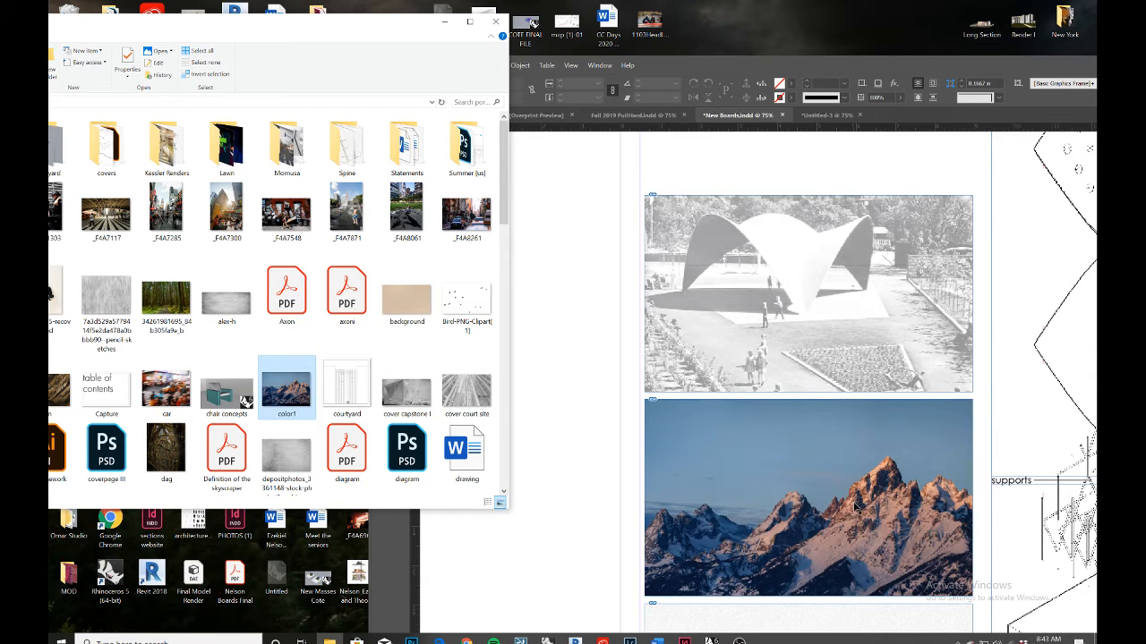
Try shifting the mountain image inside its frame below the faded pavilion photo to change the visible crop
left_click(839, 499)
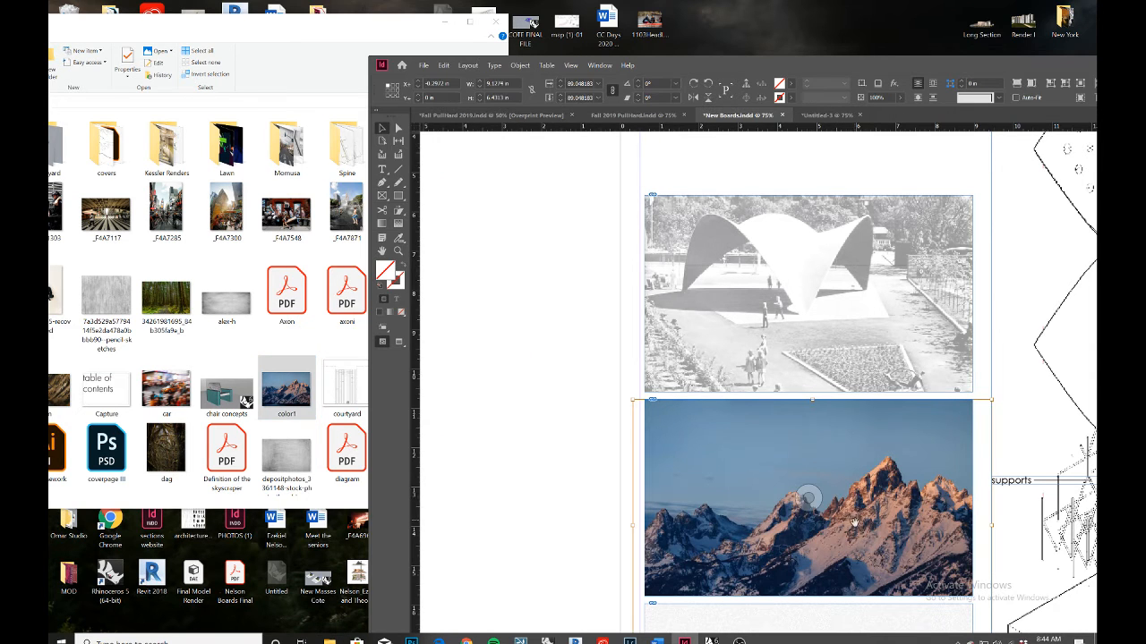
mouse_move(860, 531)
left_mouse_down()
mouse_move(864, 507)
mouse_move(839, 508)
mouse_move(882, 521)
mouse_move(875, 533)
mouse_move(855, 525)
left_mouse_up()
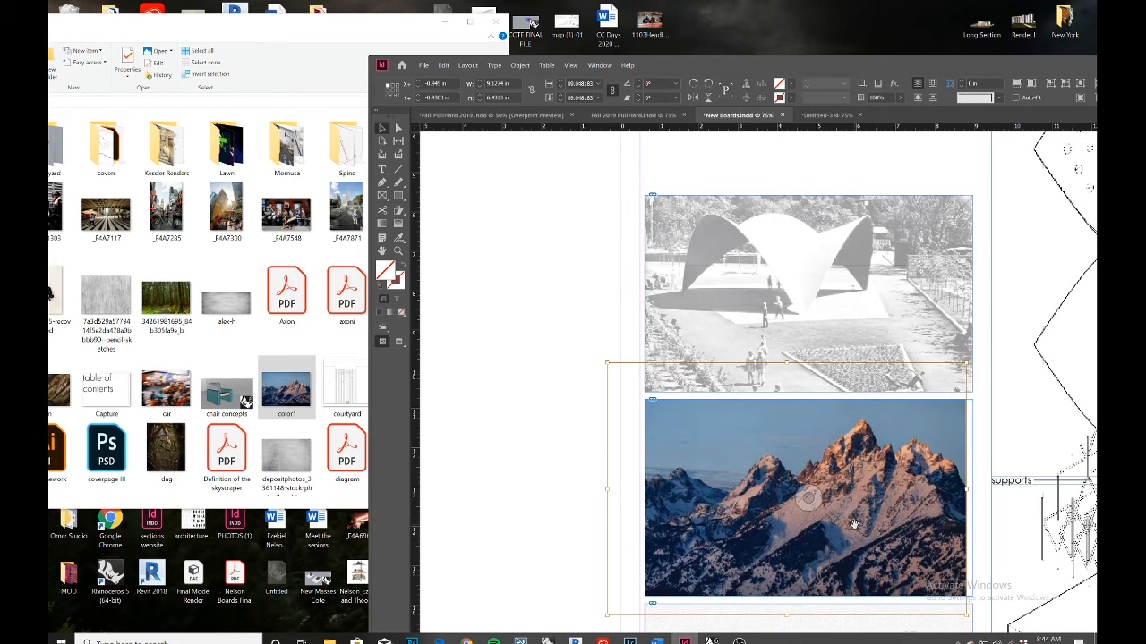
left_click(510, 411)
Undo the mountain image's repositioning and its placement so the original render returns to the frame
key("ctrl+z")
key("ctrl+z")
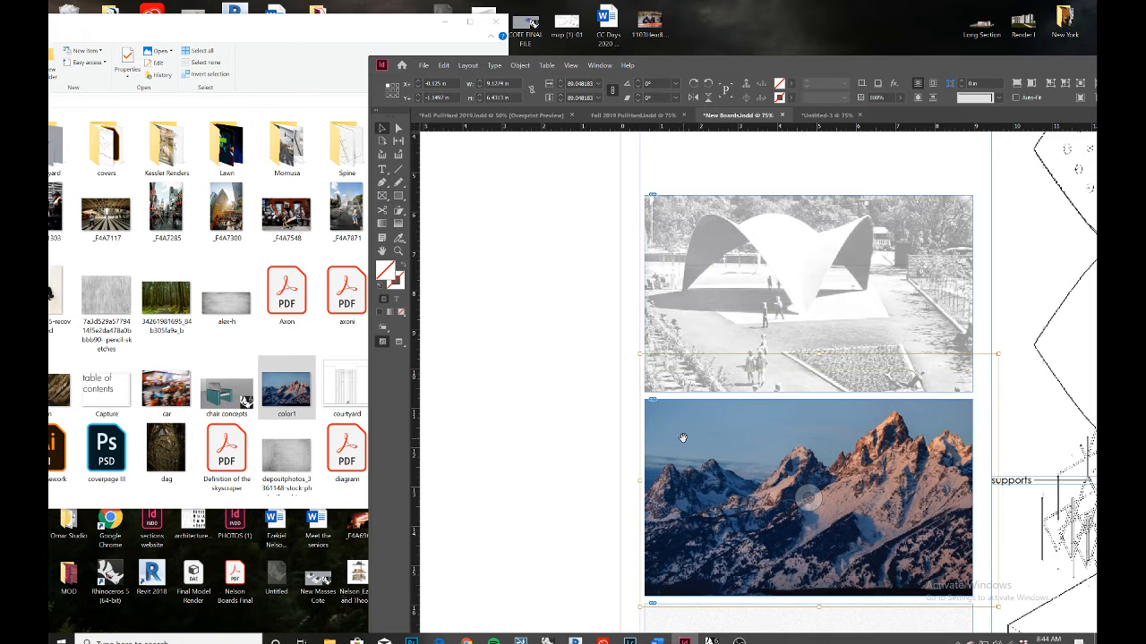
key("ctrl+z")
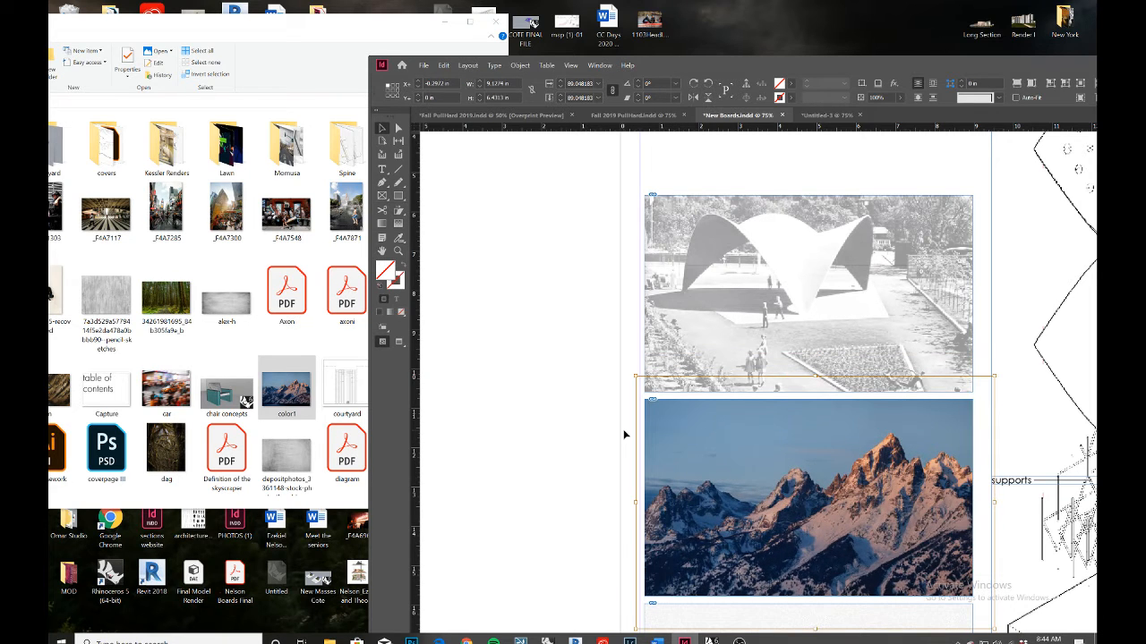
key("ctrl+z")
Look over the board pages as a whole, from the large render up to the exploded axon drawing
key("ctrl+minus")
key("ctrl+minus")
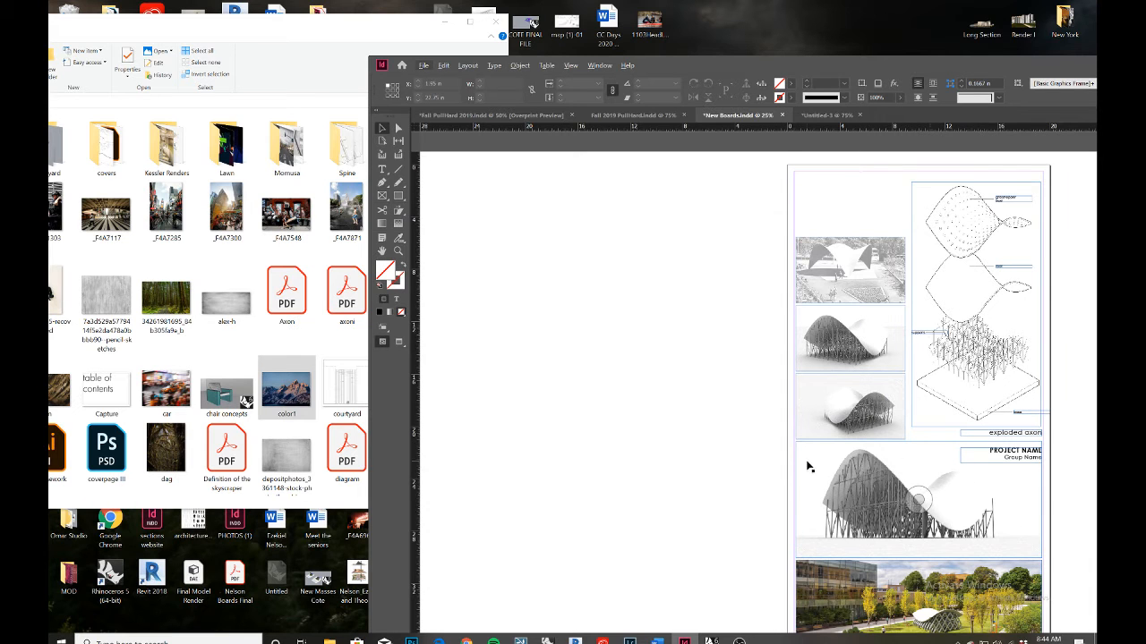
scroll(808, 464, "down", 3)
scroll(807, 465, "up", 1)
scroll(807, 465, "down", 2)
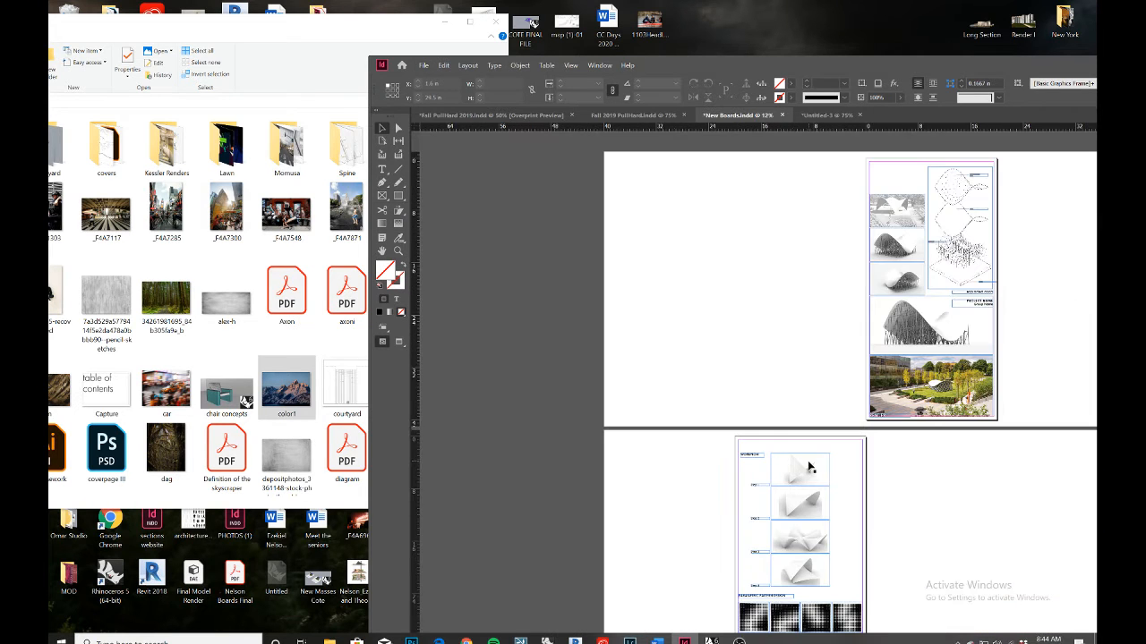
scroll(998, 330, "up", 4)
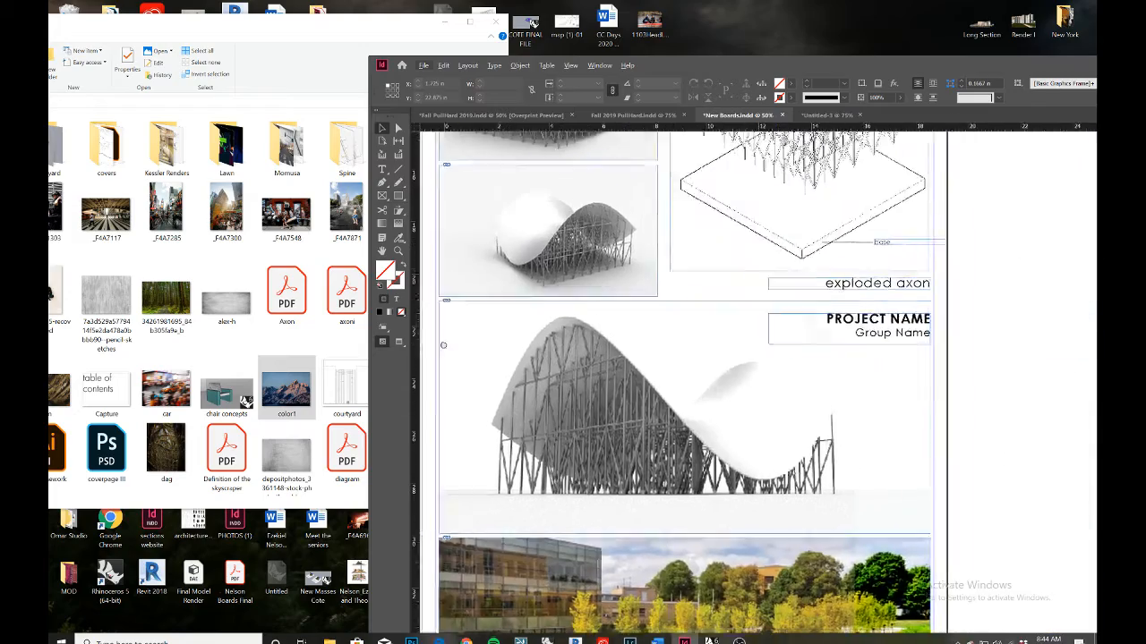
scroll(649, 392, "down", 1)
scroll(982, 407, "up", 1)
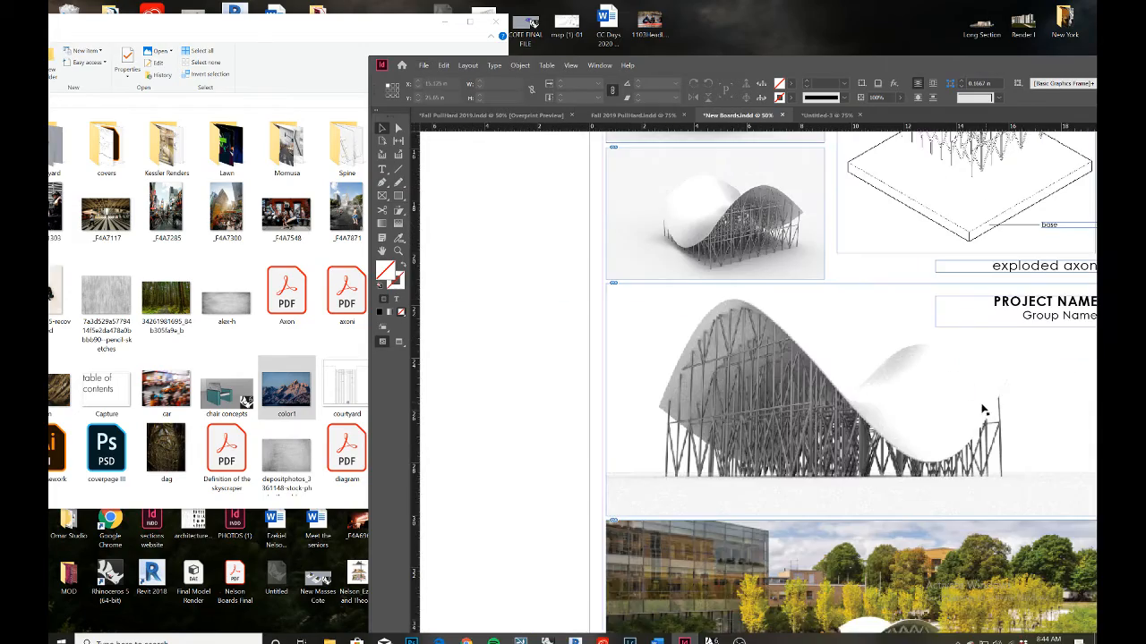
mouse_move(958, 383)
left_mouse_down()
mouse_move(814, 447)
mouse_move(798, 475)
mouse_move(827, 541)
mouse_move(790, 543)
left_mouse_up()
left_click_drag(877, 272, 816, 355)
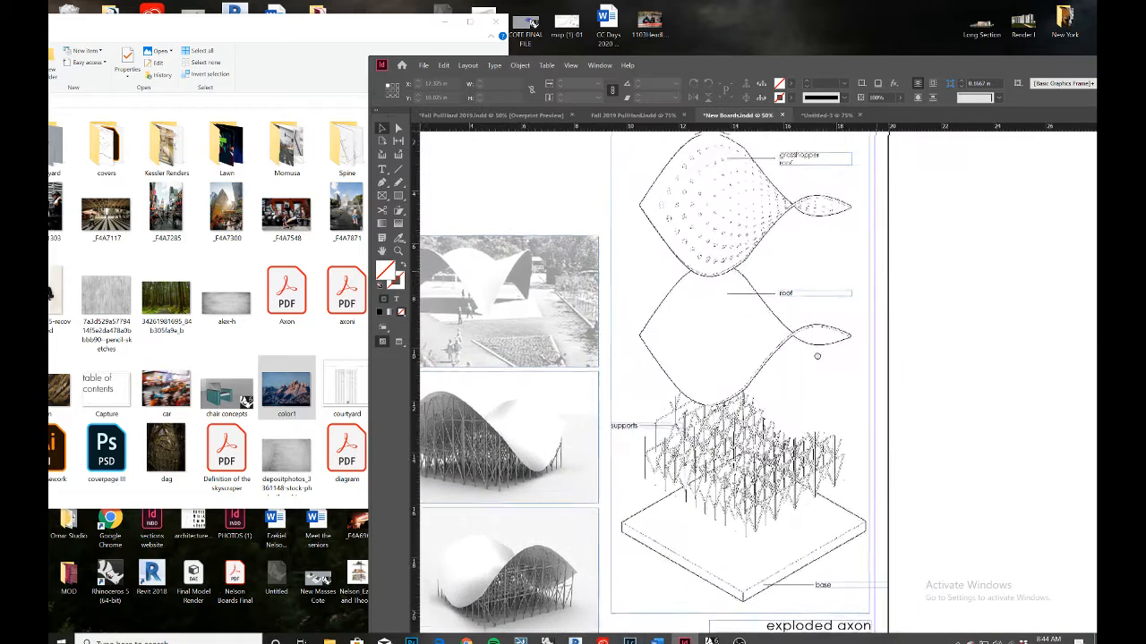
Examine the roof label and its leader line on the exploded axon, along with the neighbouring labels
scroll(816, 320, "up", 3)
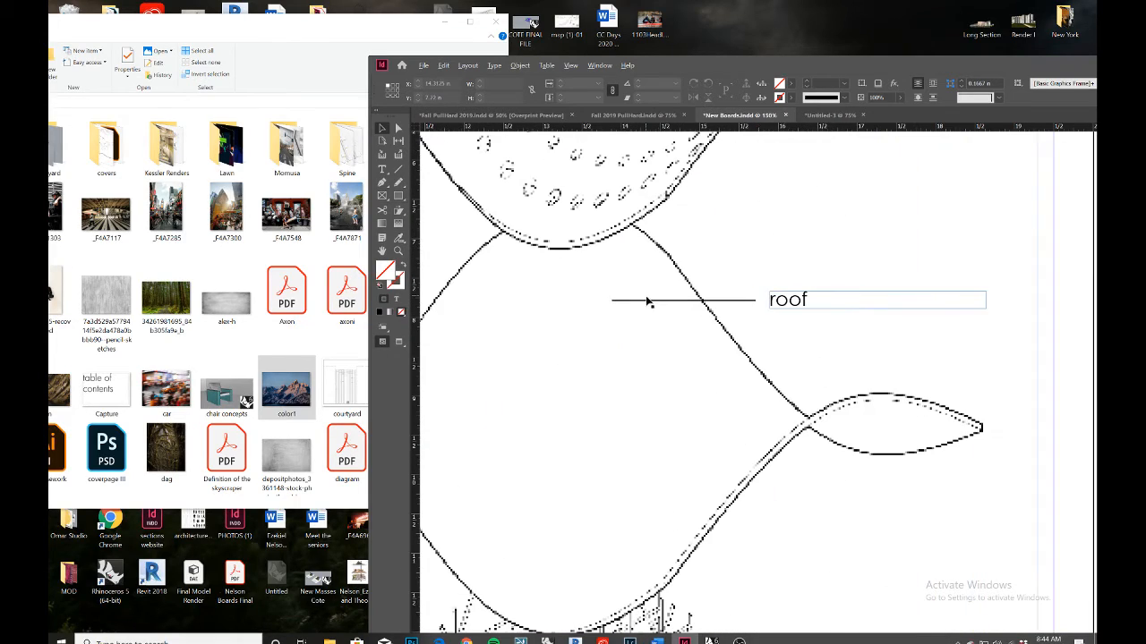
left_click(653, 301)
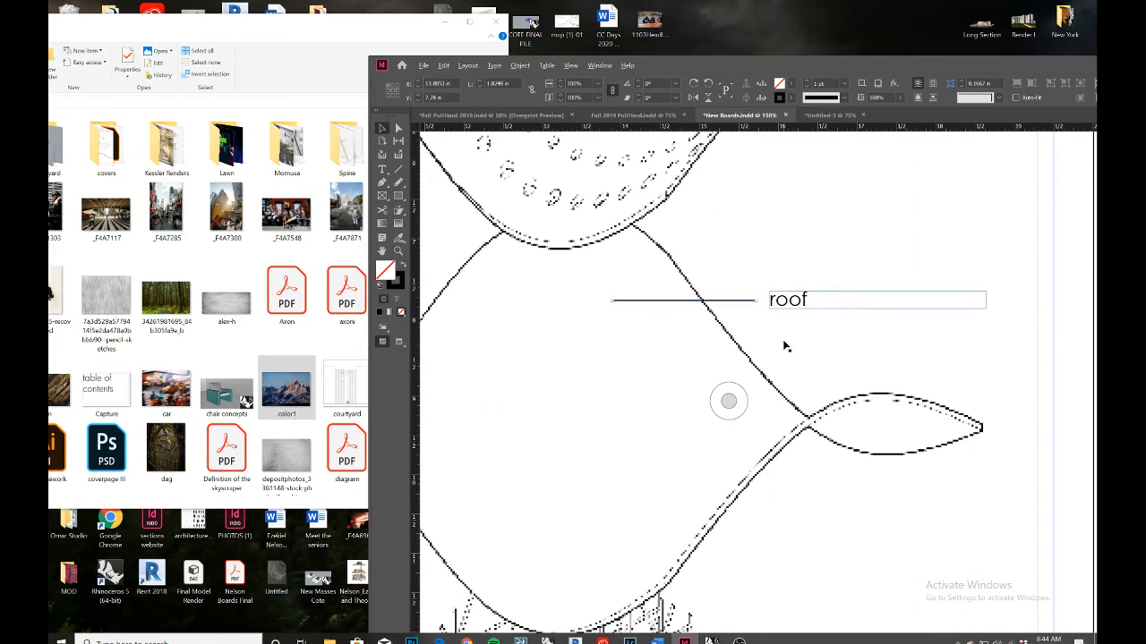
scroll(785, 346, "down", 3)
scroll(785, 346, "down", 1)
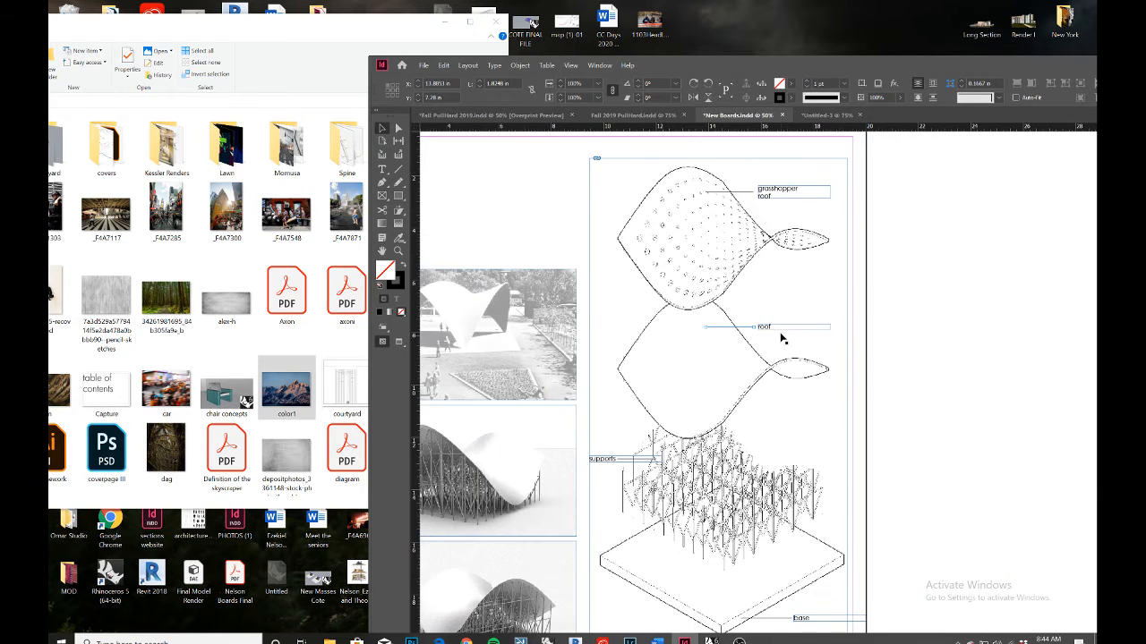
scroll(772, 332, "up", 3)
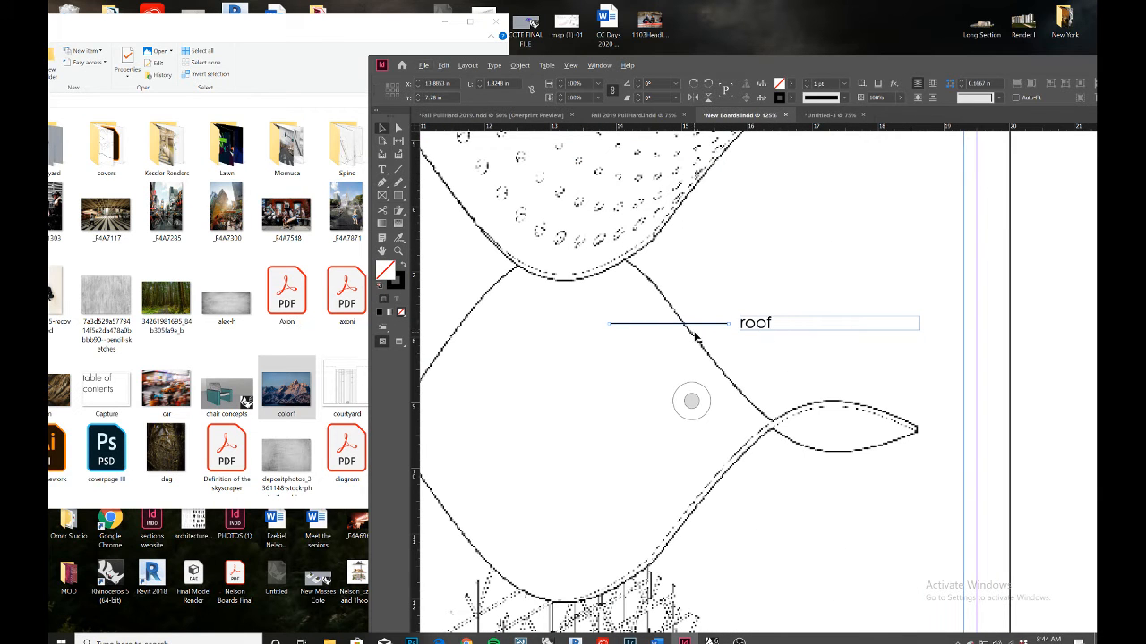
scroll(710, 349, "up", 3)
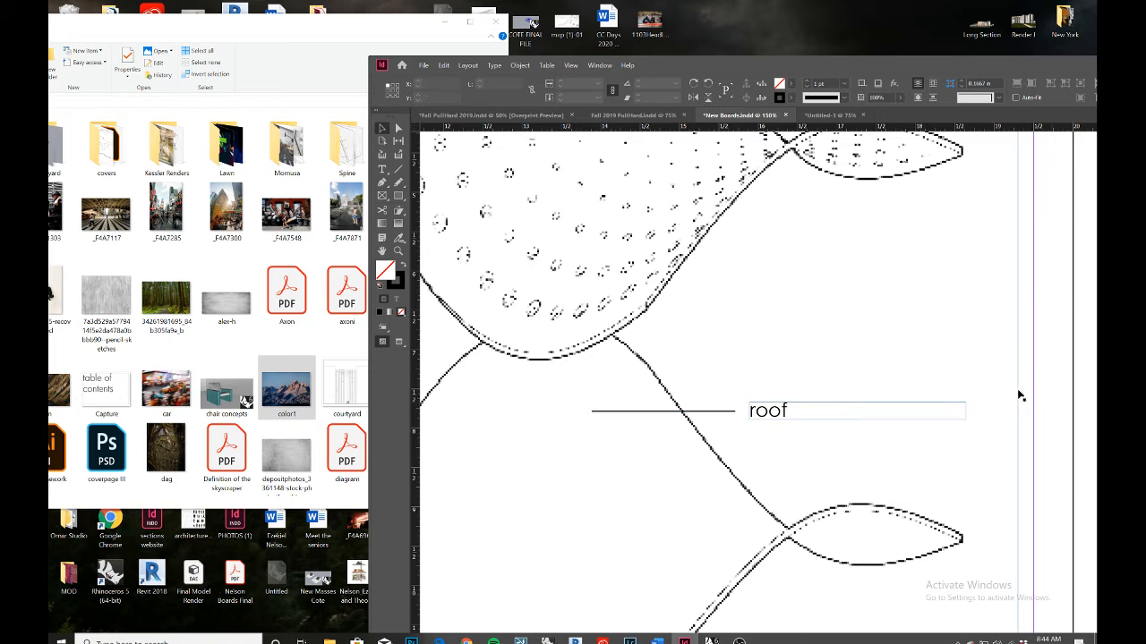
scroll(781, 410, "up", 1)
scroll(774, 414, "down", 4)
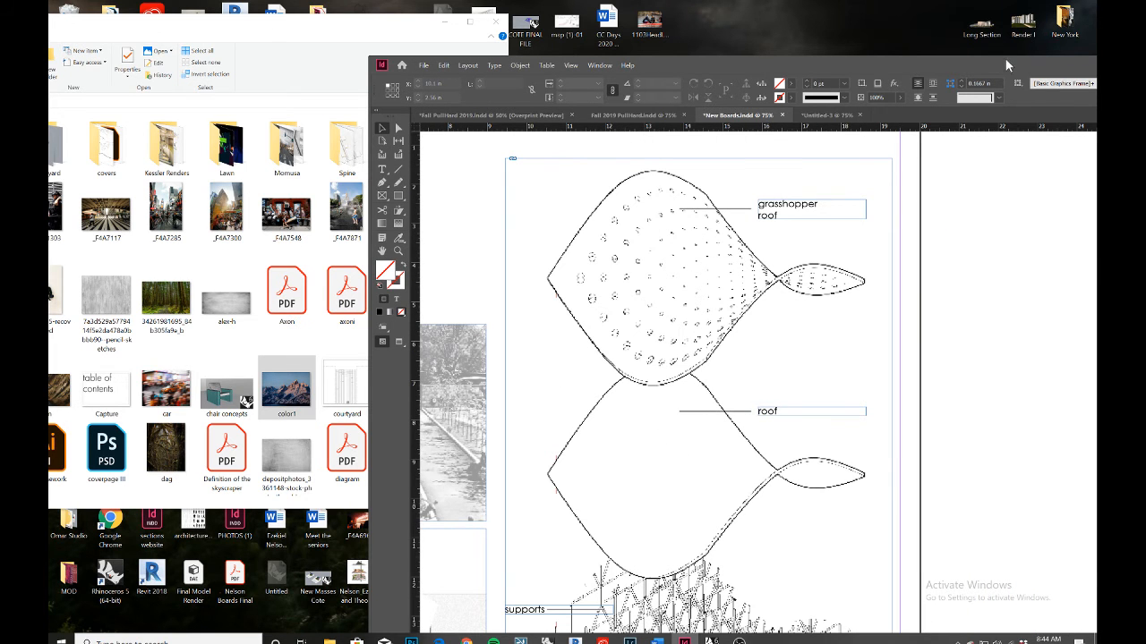
Move the InDesign window over the folder window and maximize it
left_click_drag(1002, 64, 806, 51)
left_click_drag(891, 49, 638, 28)
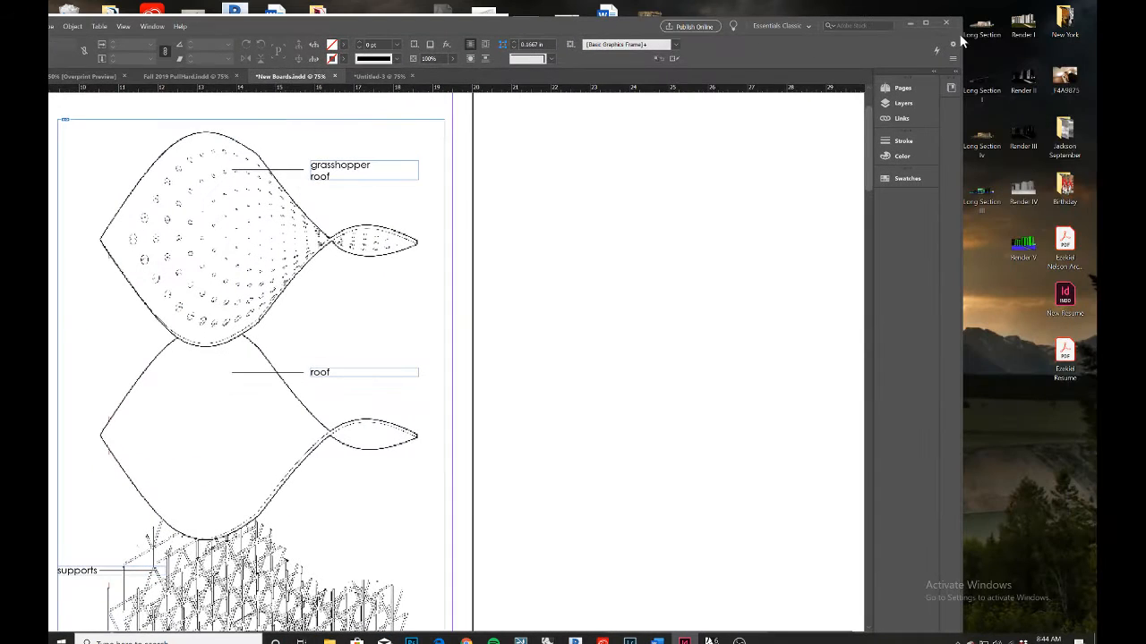
left_click(926, 24)
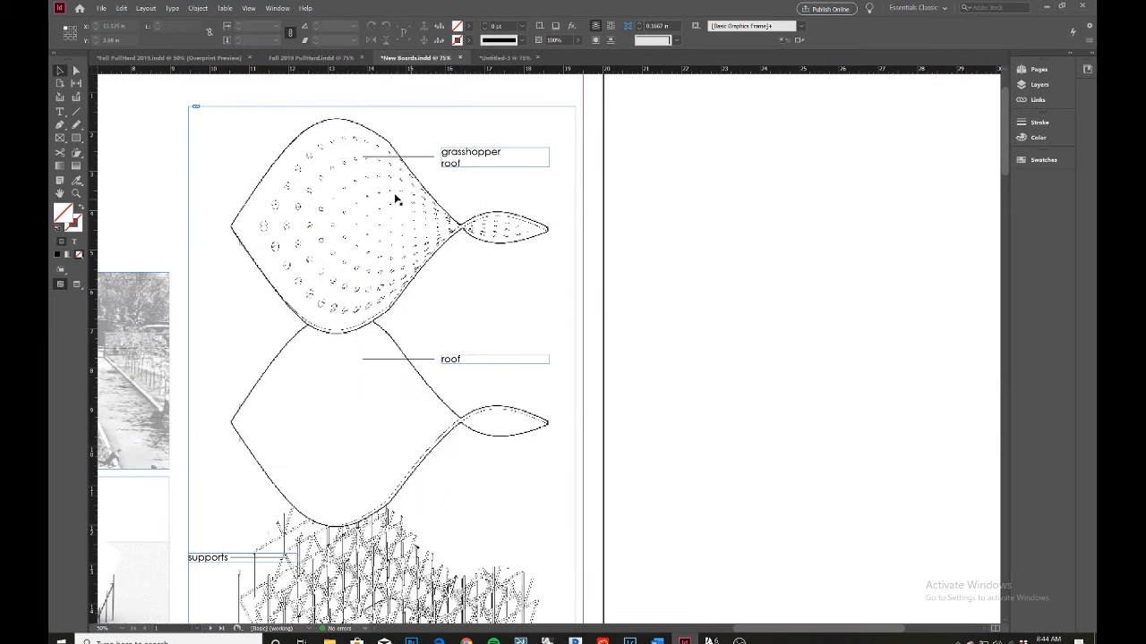
Create a text frame just above the roof label of the exploded axon and enter "Thin Curved Roof" in it
scroll(449, 354, "up", 2)
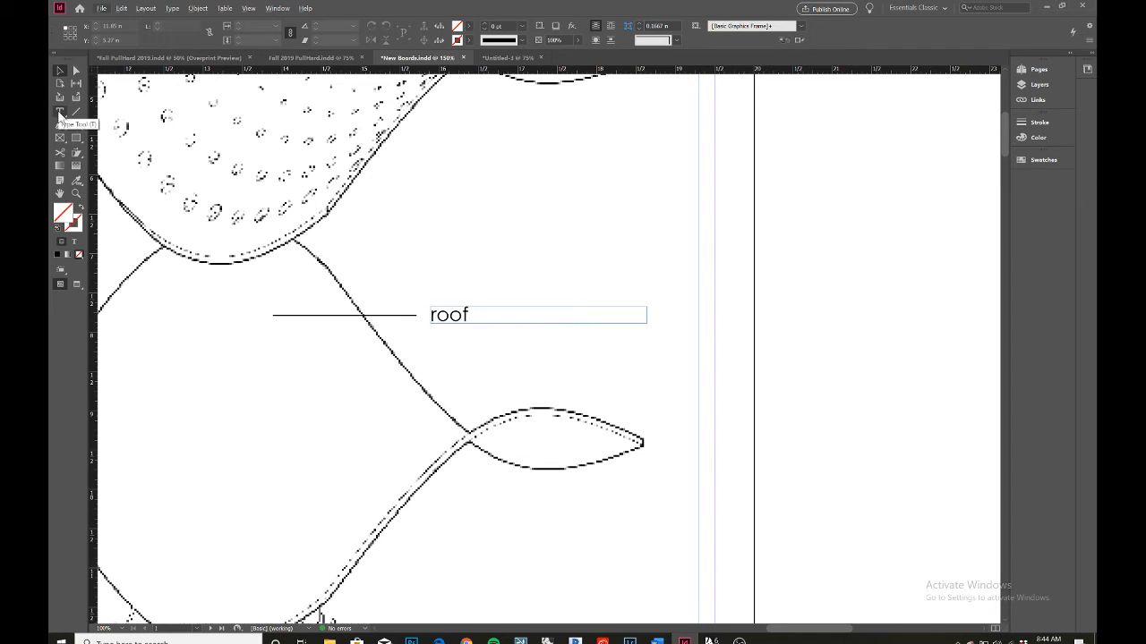
key("t")
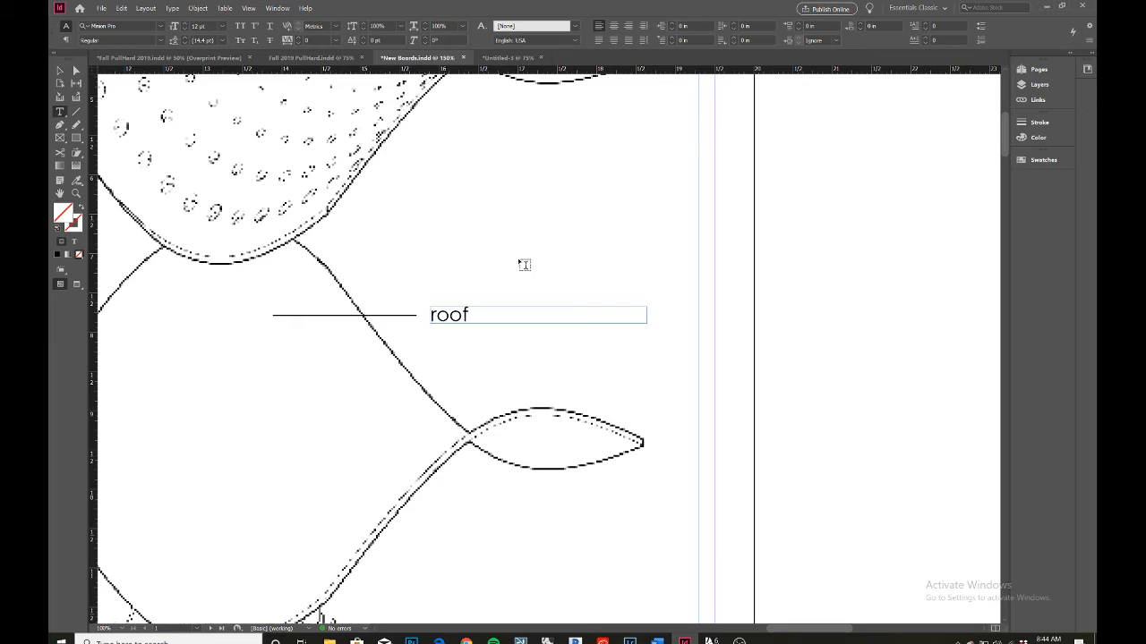
left_click_drag(440, 214, 649, 270)
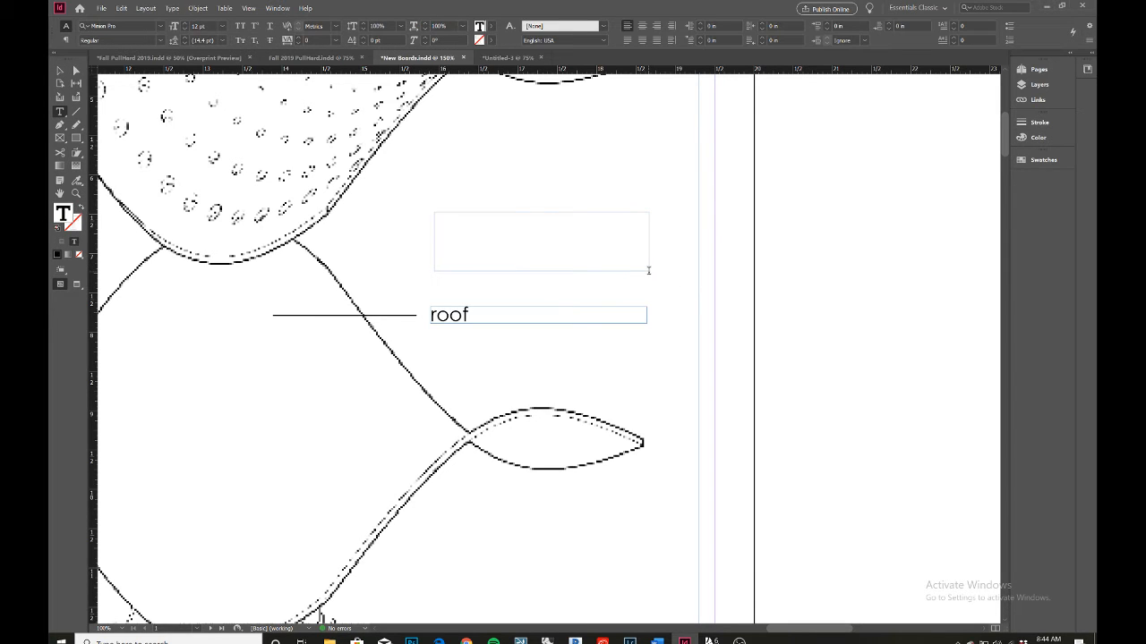
type("Hbds")
key("BackSpace")
key("BackSpace")
key("BackSpace")
key("BackSpace")
type("T")
Change the font of the whole "Thin Curved Roof" text to Futura PT
left_click_drag(540, 219, 425, 199)
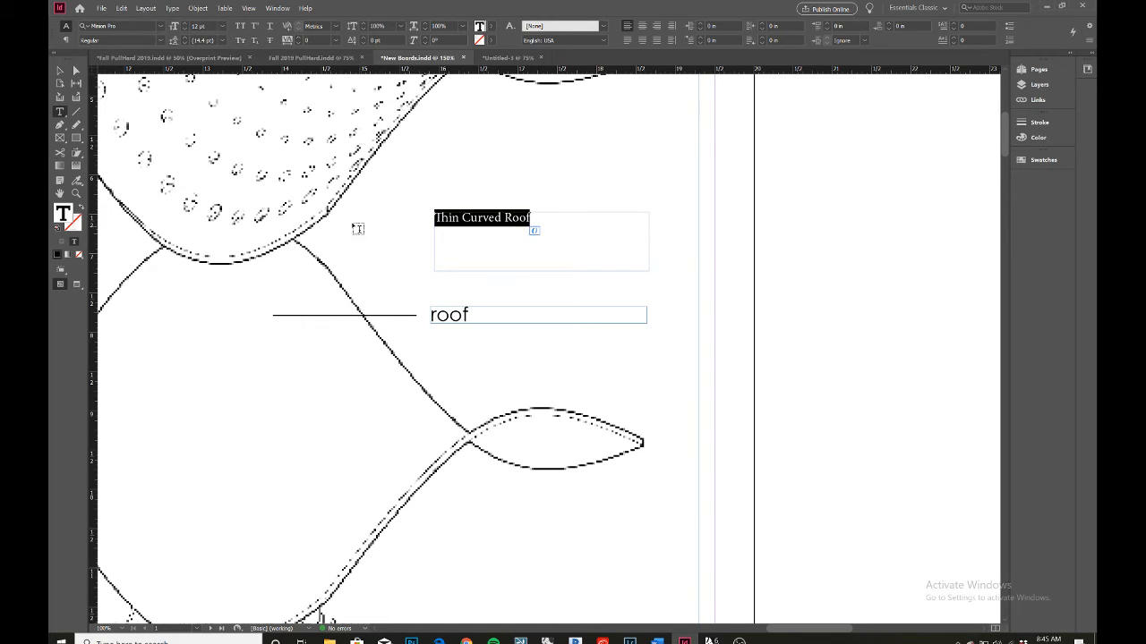
left_click(160, 28)
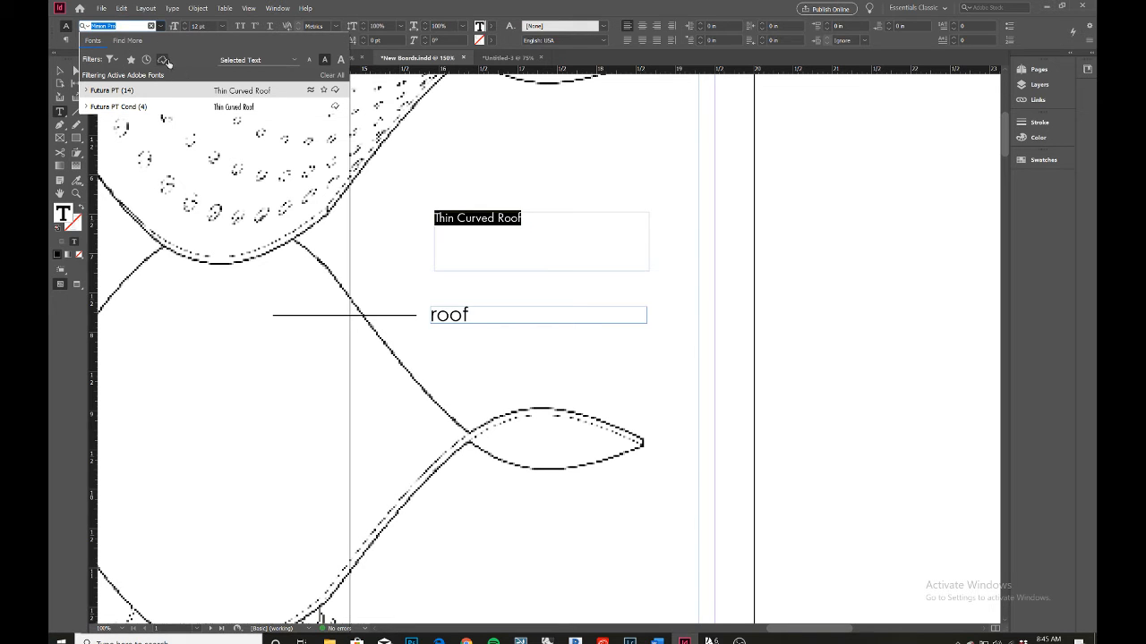
left_click(165, 60)
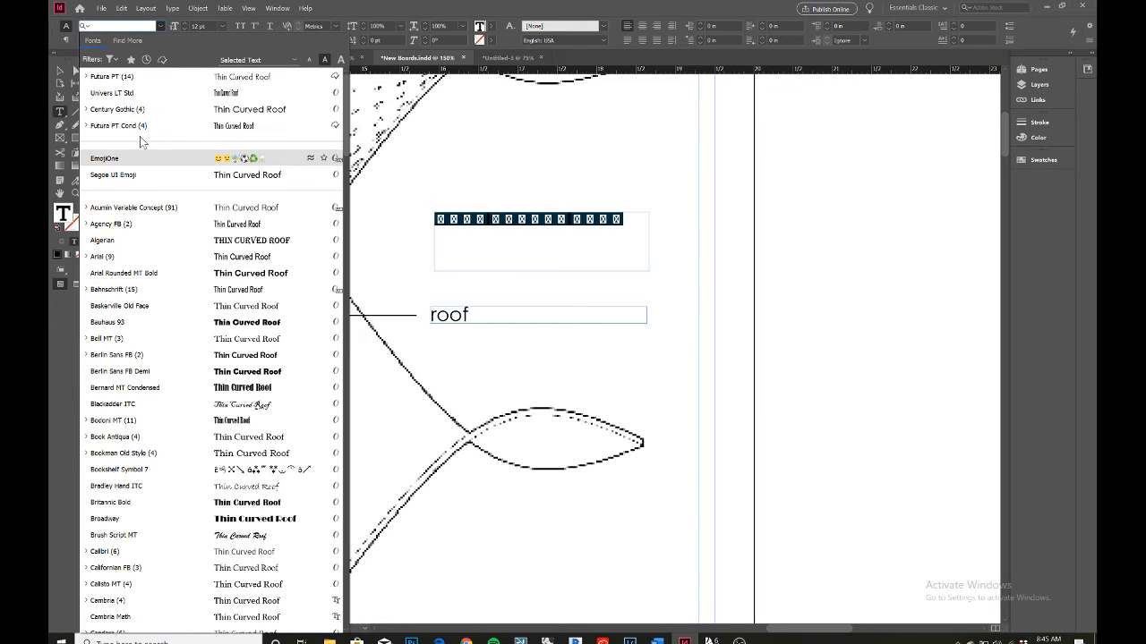
left_click(139, 80)
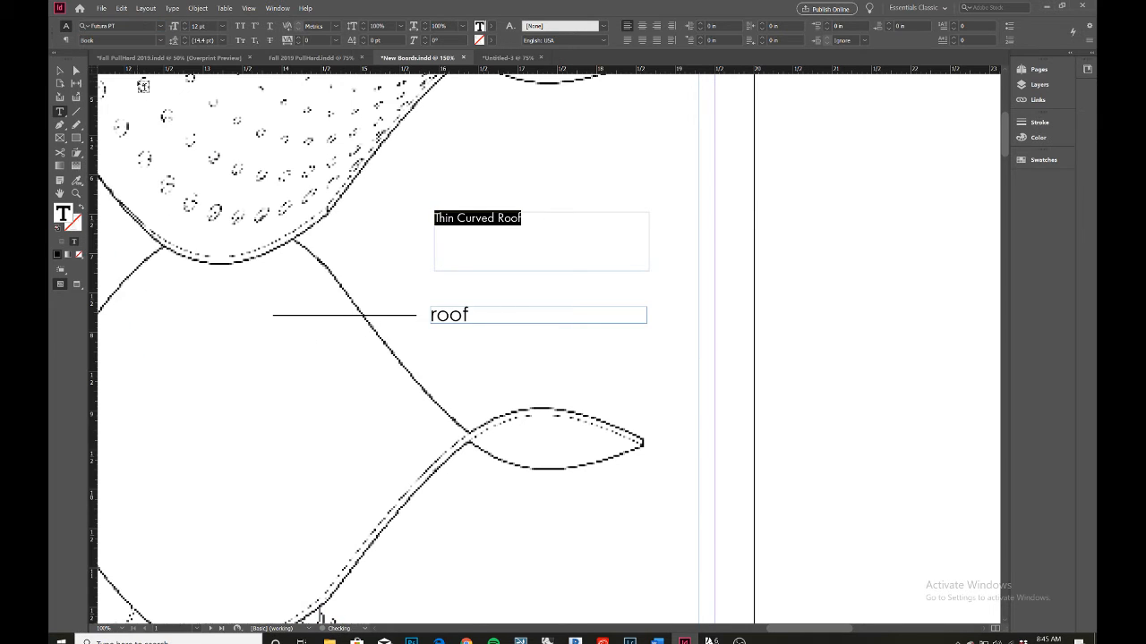
Try the Medium Oblique style on the "Thin Curved Roof" text and settle on Medium
left_click(159, 41)
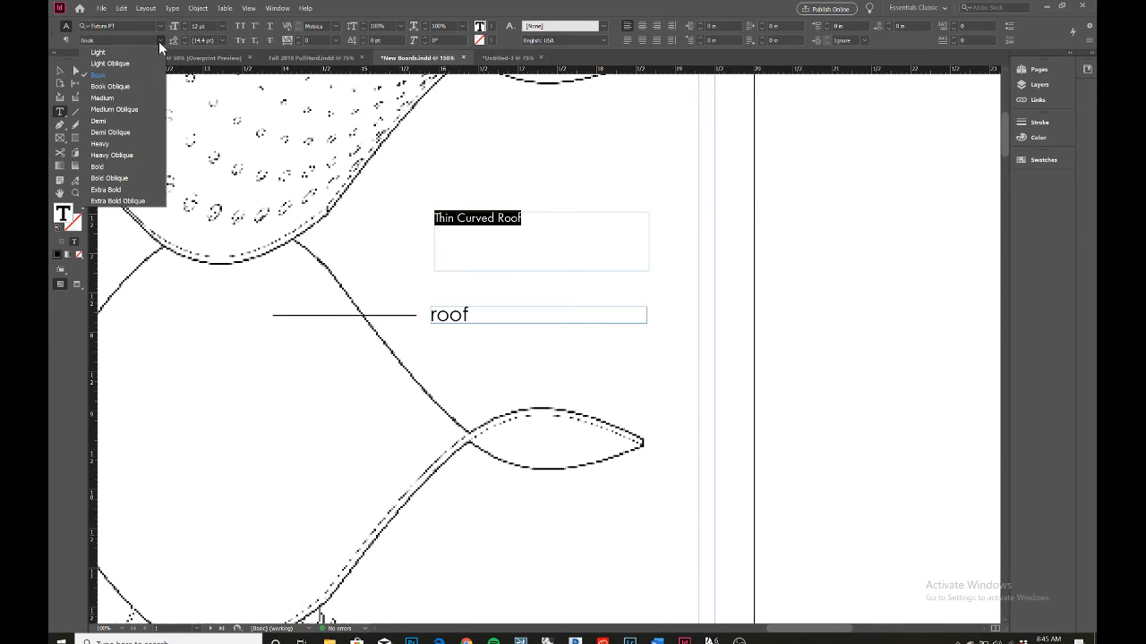
left_click(132, 110)
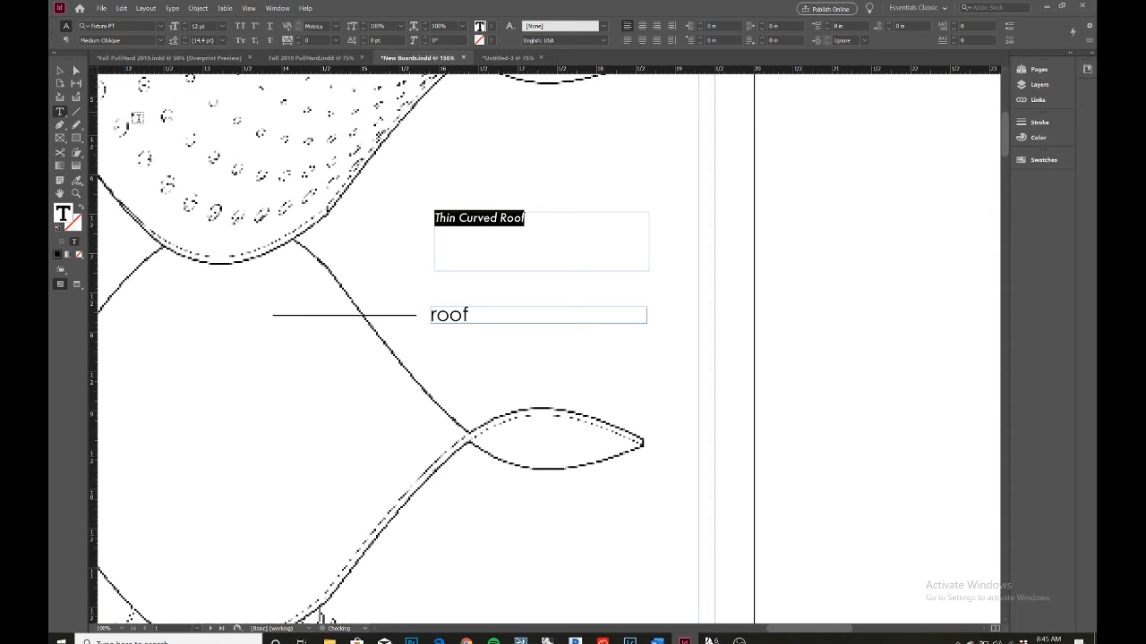
left_click(159, 42)
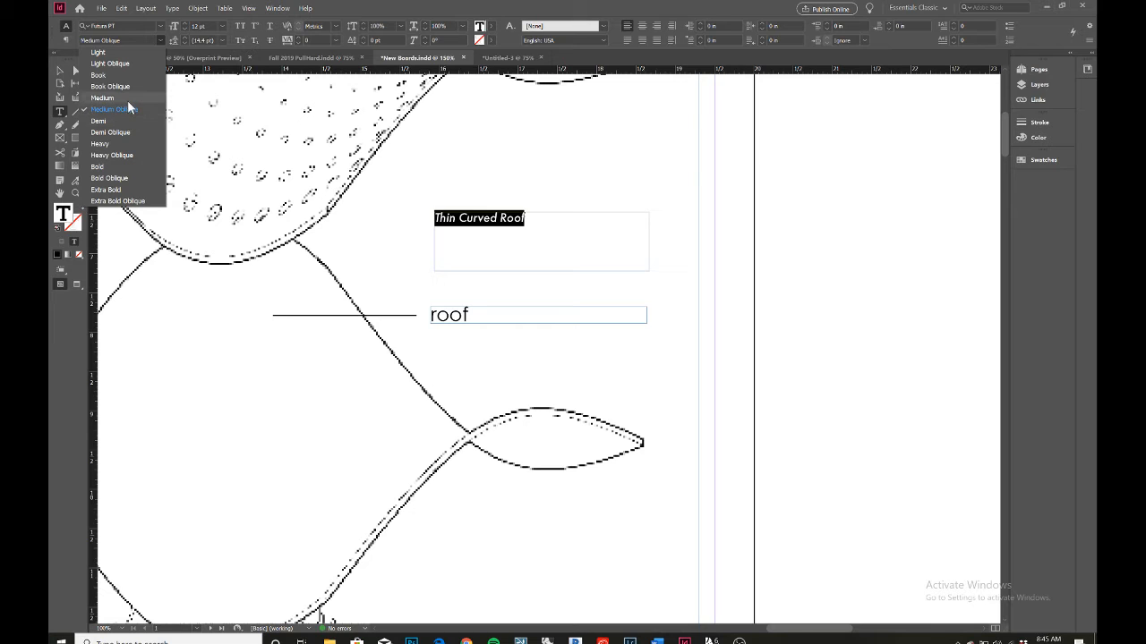
left_click(128, 100)
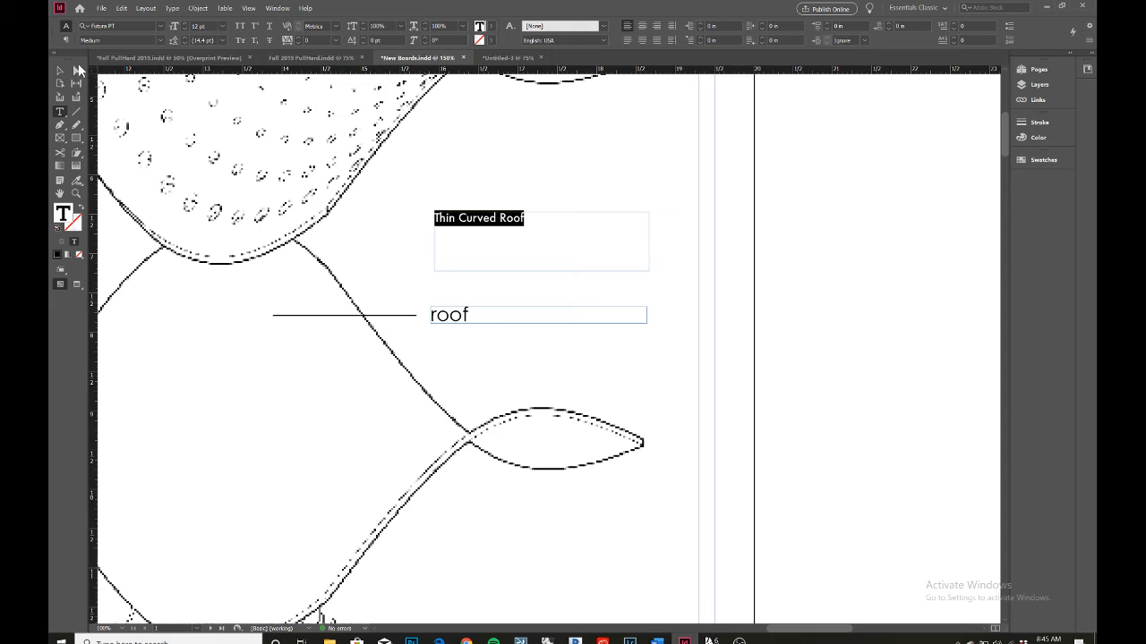
left_click(60, 71)
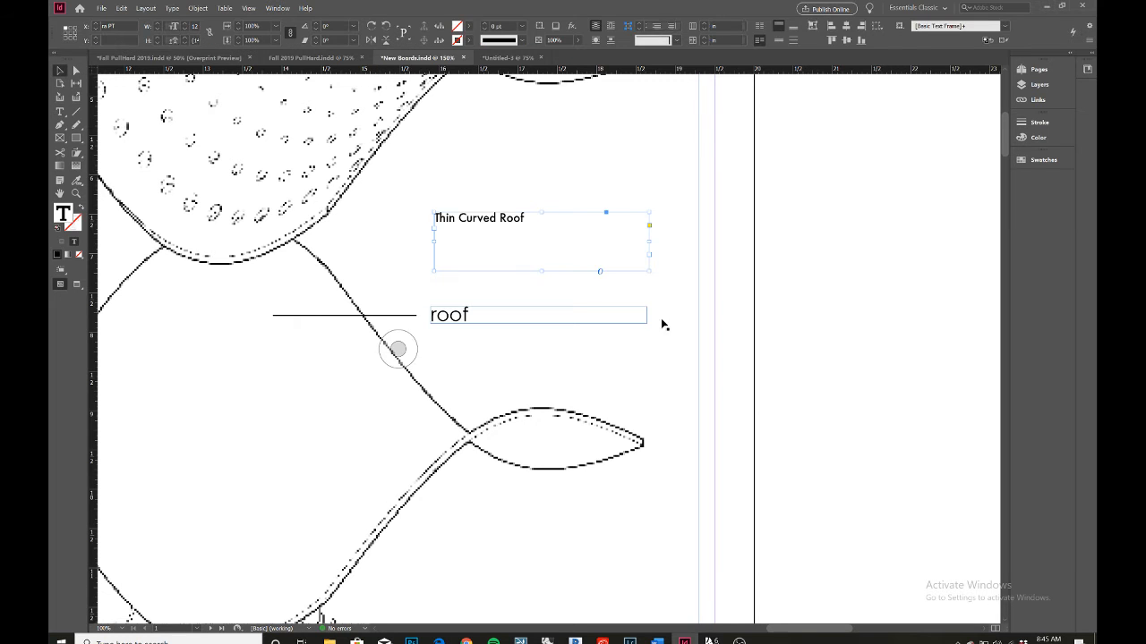
Try All Caps and Small Caps on the "Thin Curved Roof" text and return it to normal capitalization
triple_click(497, 222)
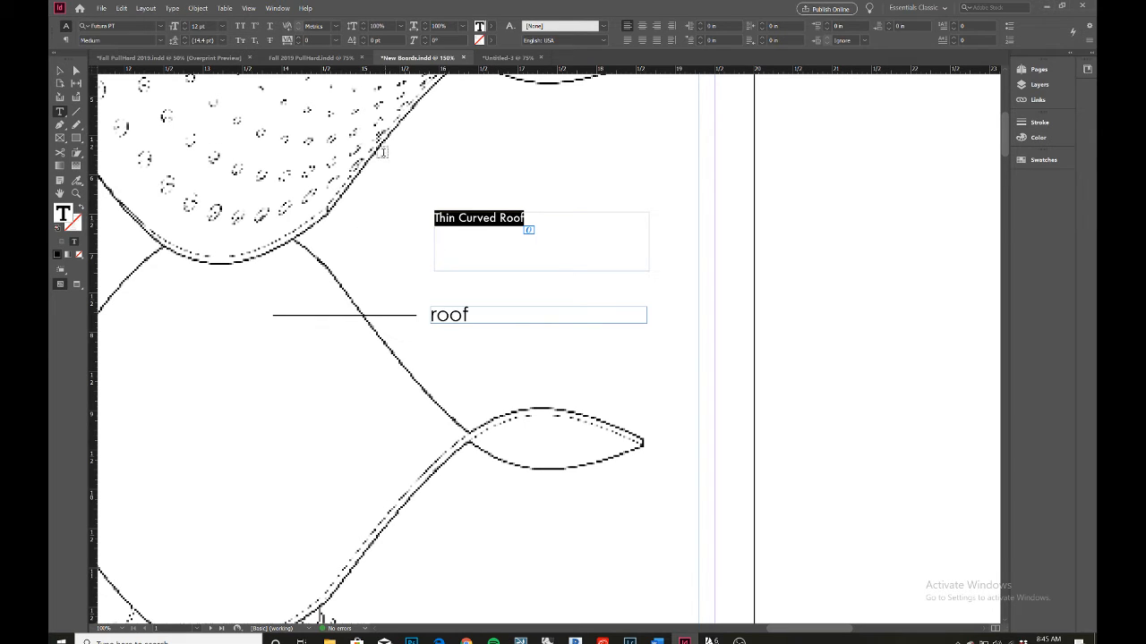
left_click(239, 30)
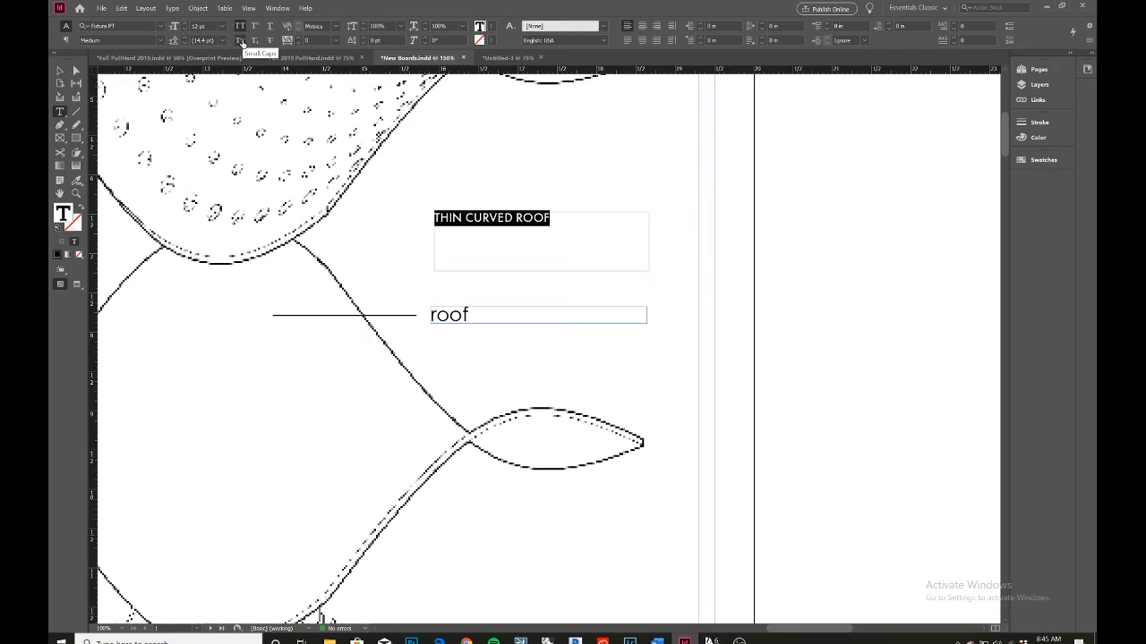
left_click(242, 42)
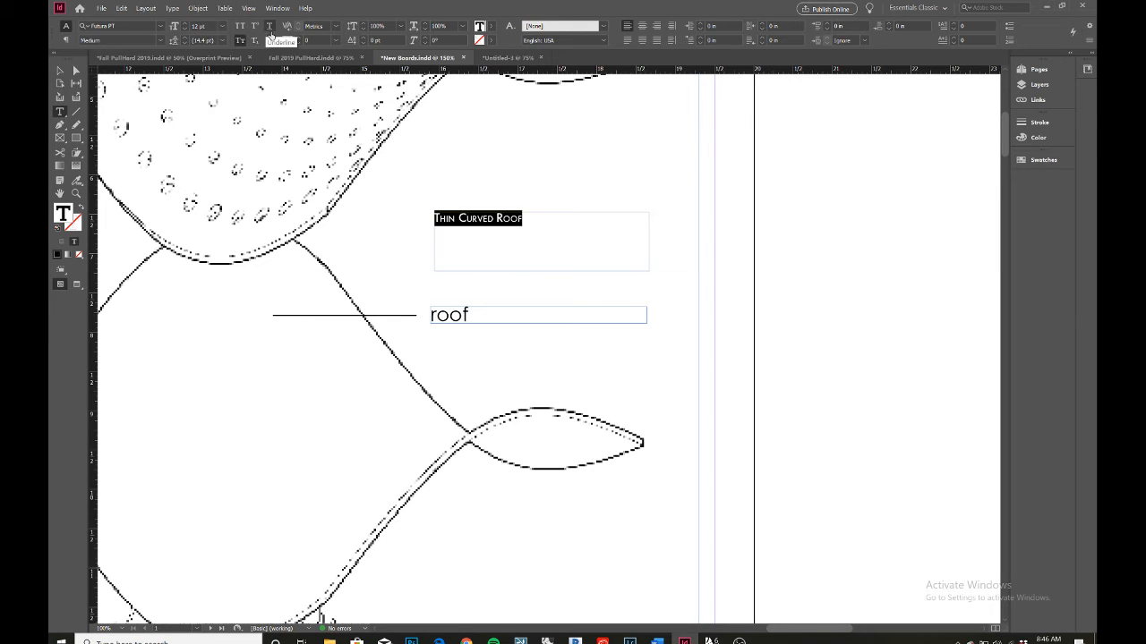
left_click(241, 29)
left_click(243, 30)
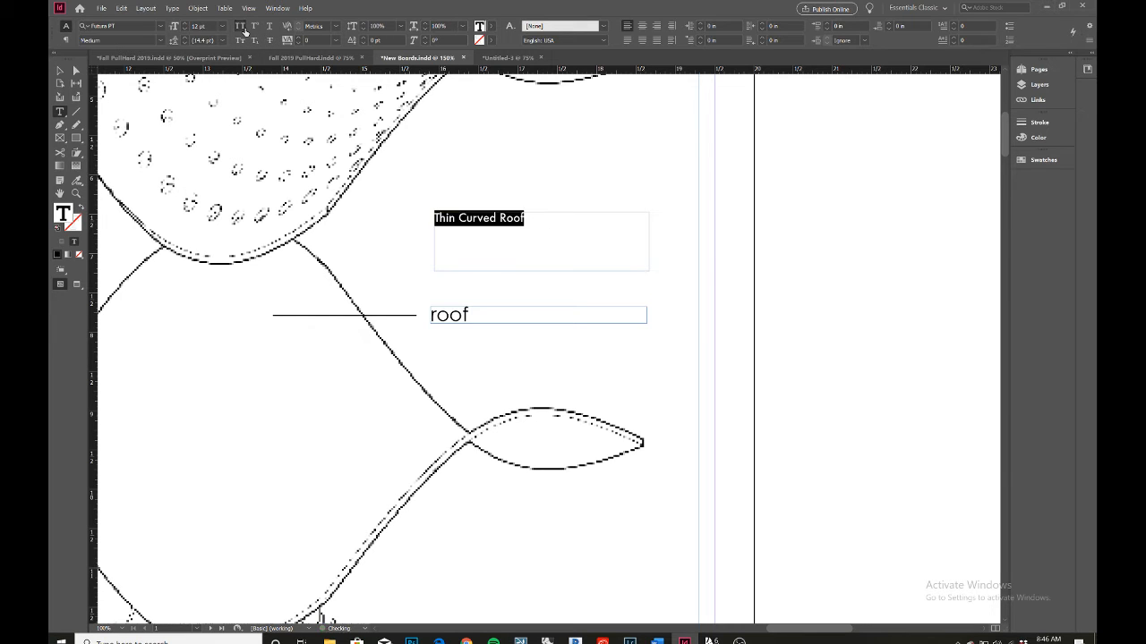
Underline the "Thin Curved Roof" text and try superscript before switching it to subscript
left_click(268, 27)
left_click(255, 28)
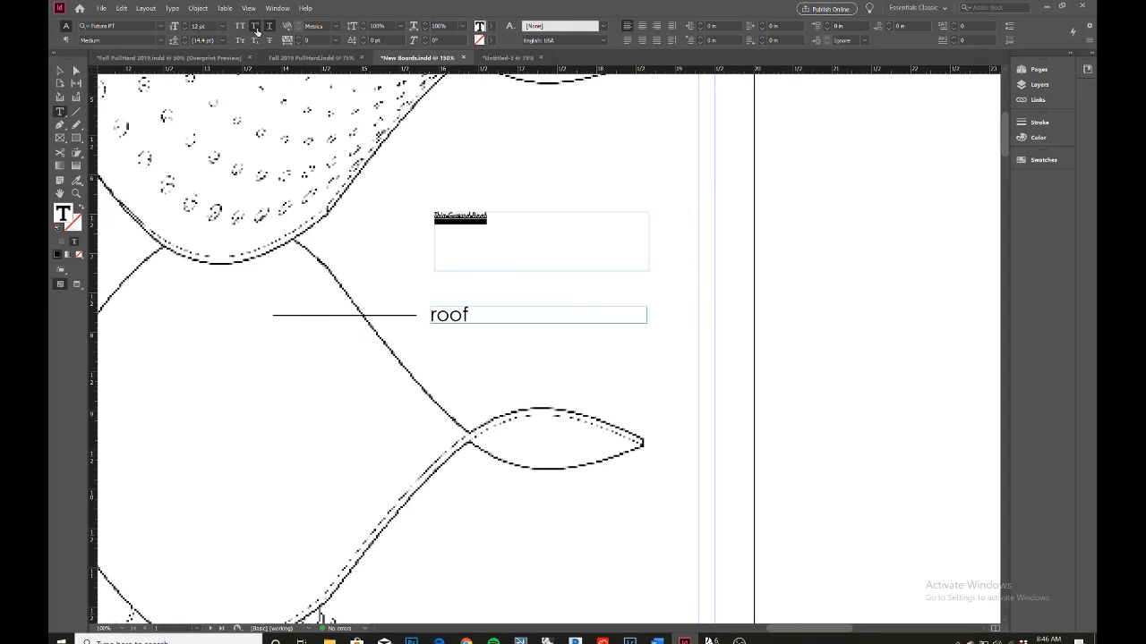
left_click(255, 41)
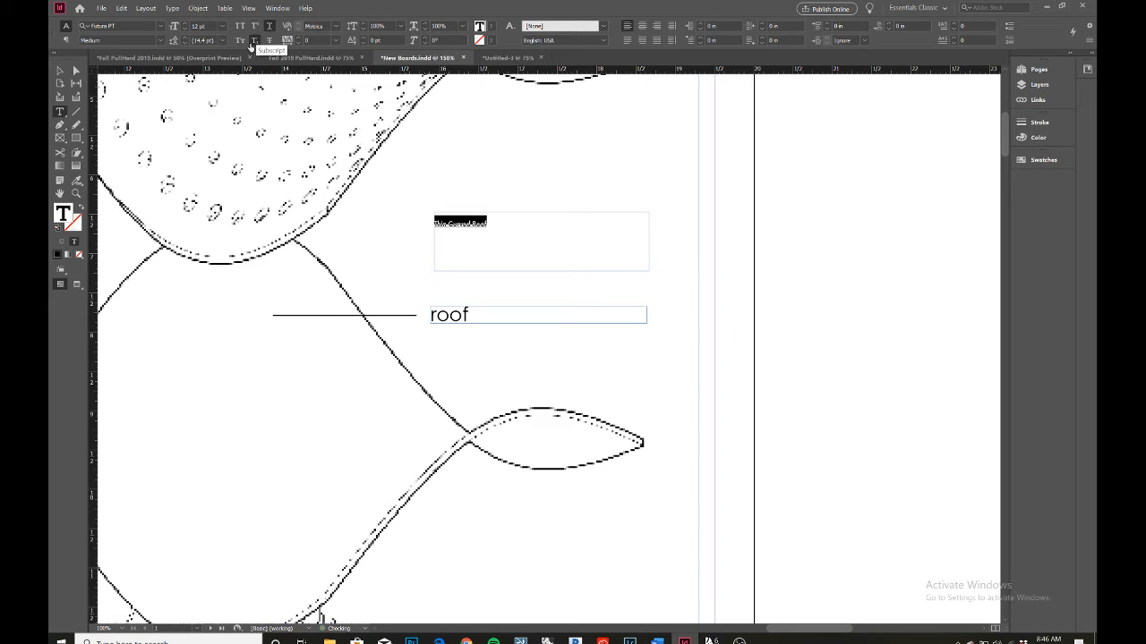
Try All Caps on the "Thin Curved Roof" text, then clear its all caps, underline and subscript formatting
left_click(240, 27)
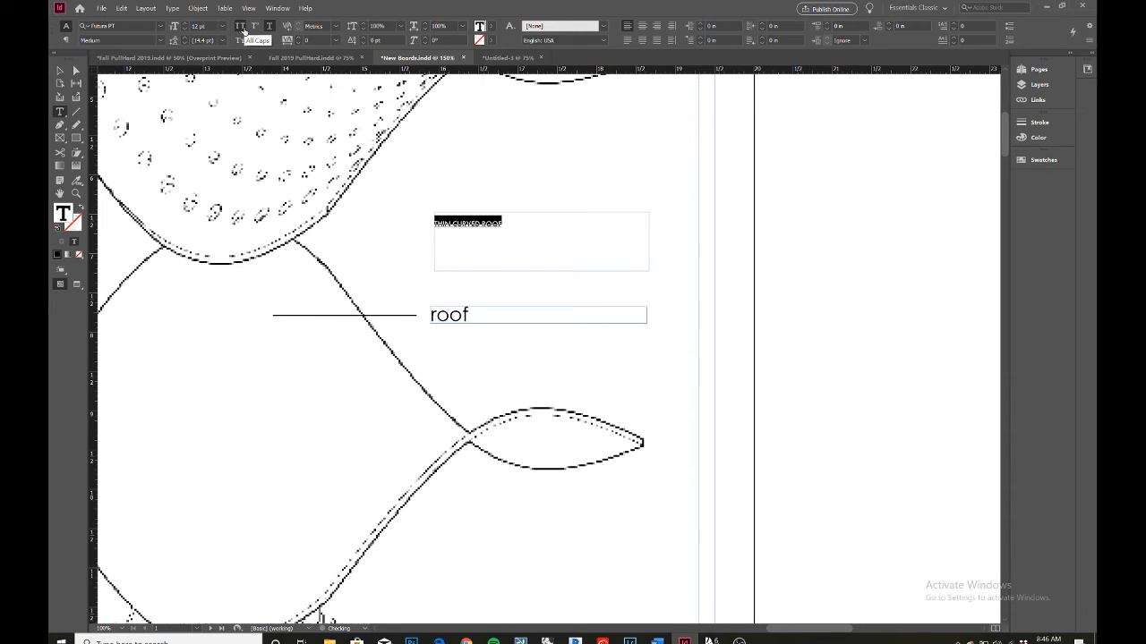
left_click(268, 27)
left_click(241, 27)
left_click(255, 40)
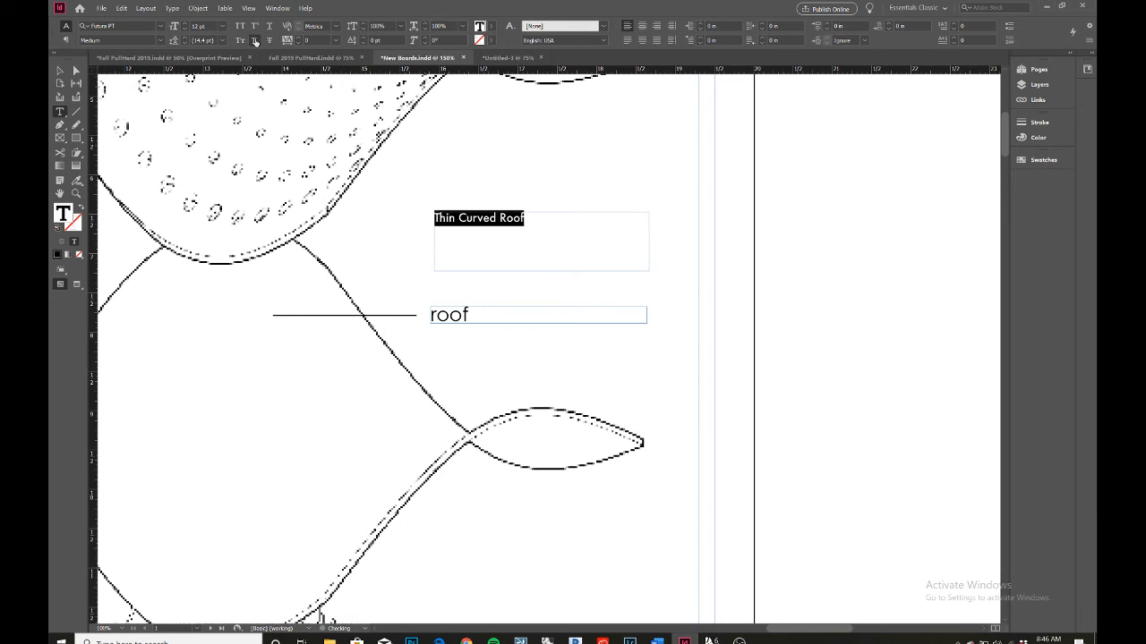
Set the tracking of the "Thin Curved Roof" text to 100, and try a 125% vertical scale before undoing it
left_click(338, 40)
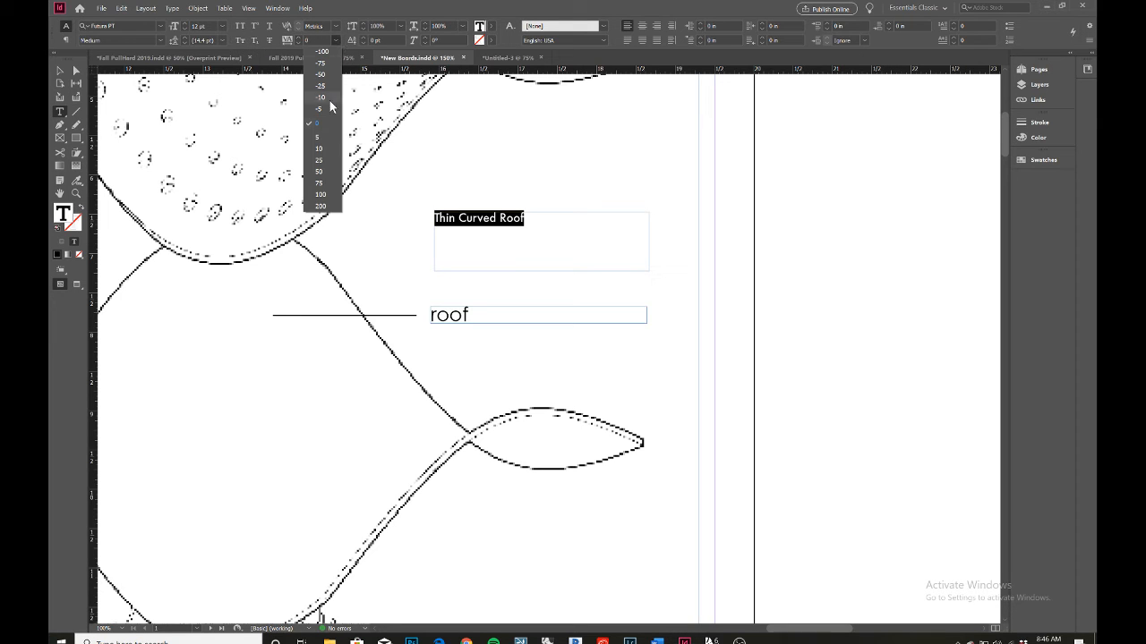
left_click(332, 195)
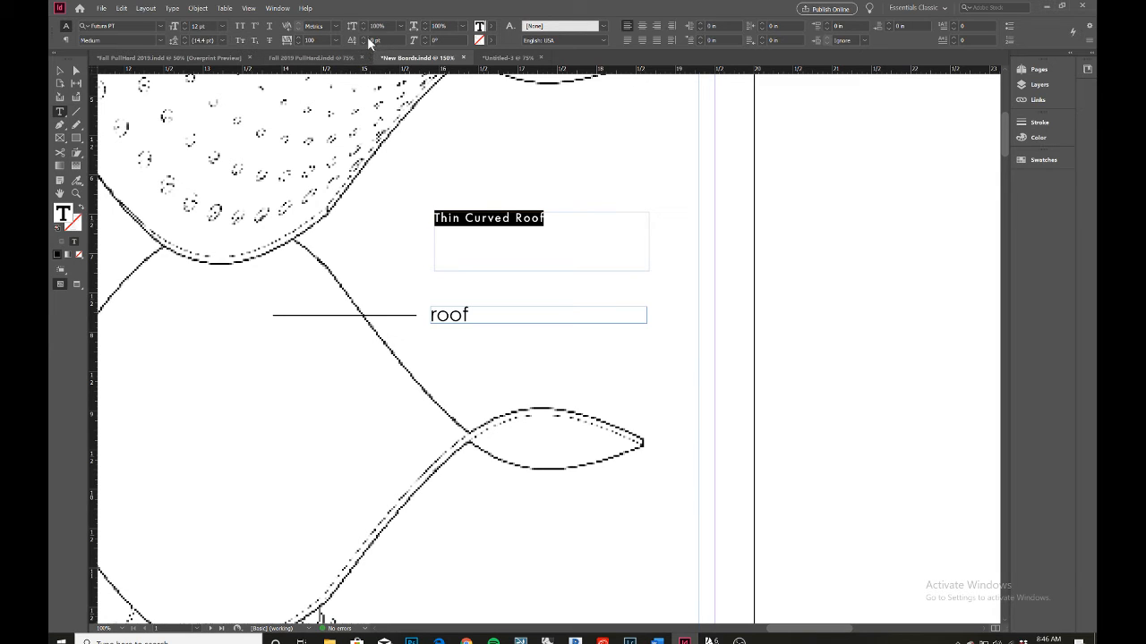
left_click(401, 26)
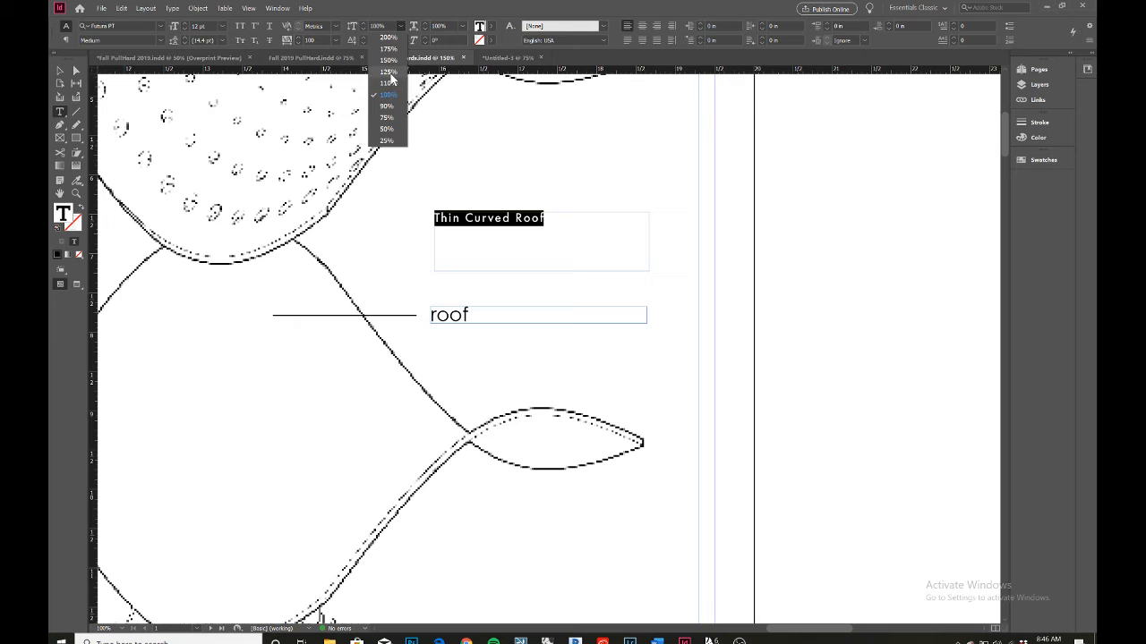
left_click(389, 72)
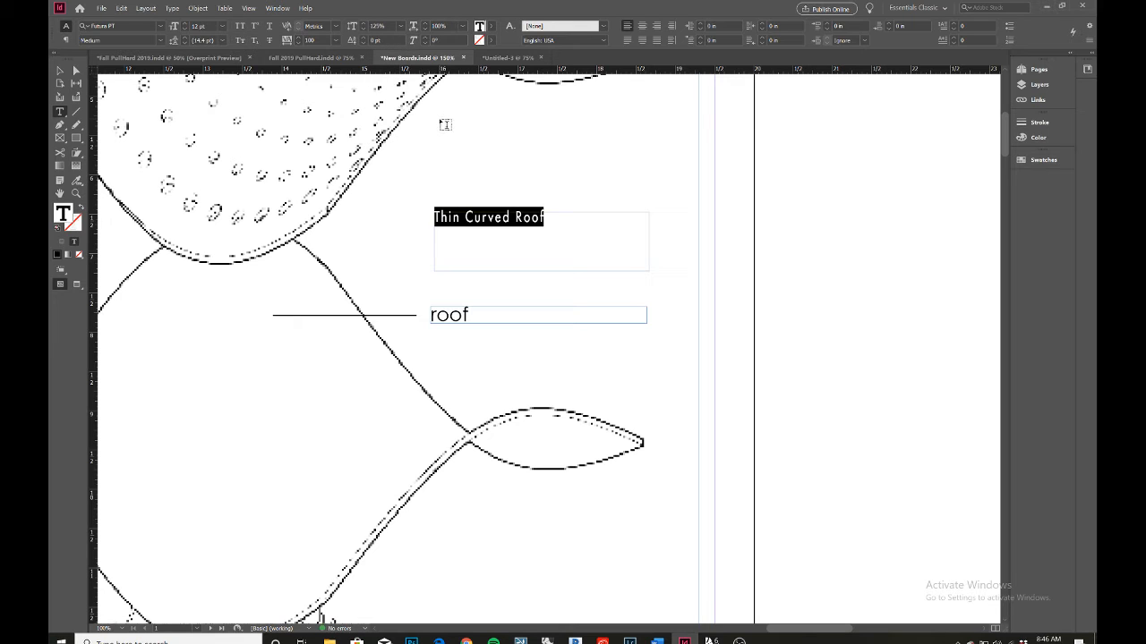
key("ctrl+z")
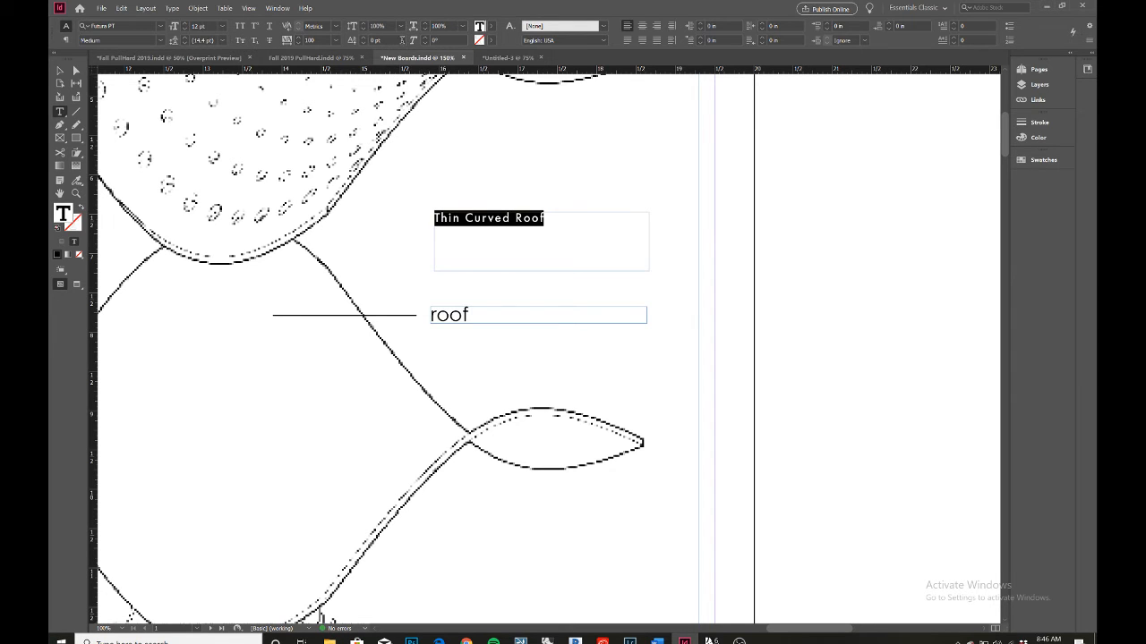
Skew the "Thin Curved Roof" text to 24° and leave text editing
left_click(425, 37)
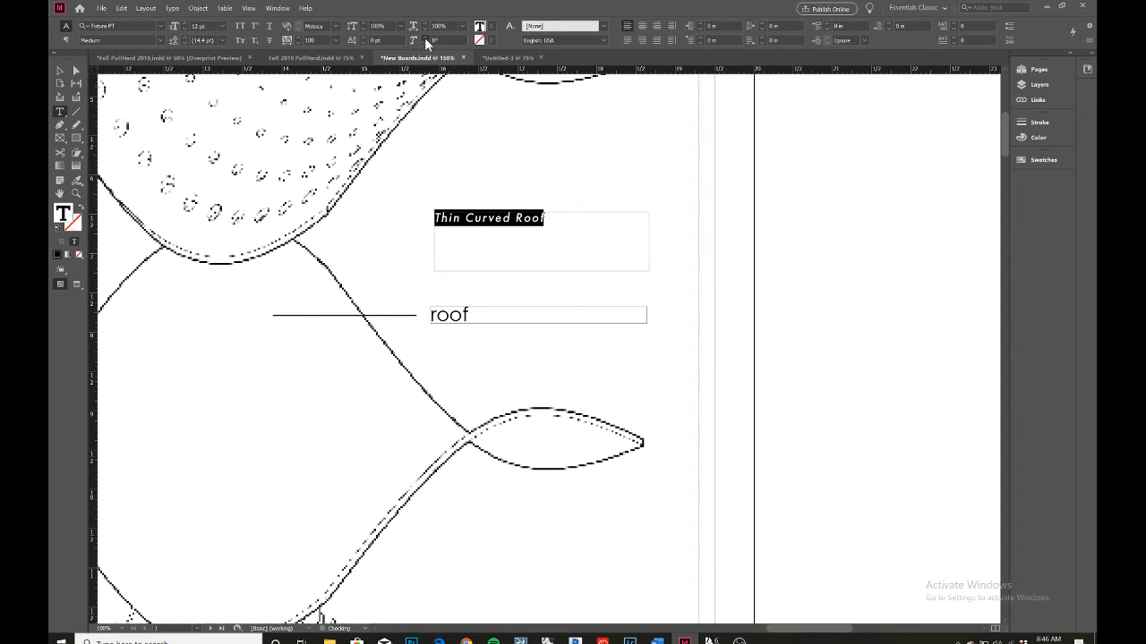
left_click(424, 36)
left_click(425, 37)
left_click(425, 37)
left_click(424, 37)
left_click(424, 38)
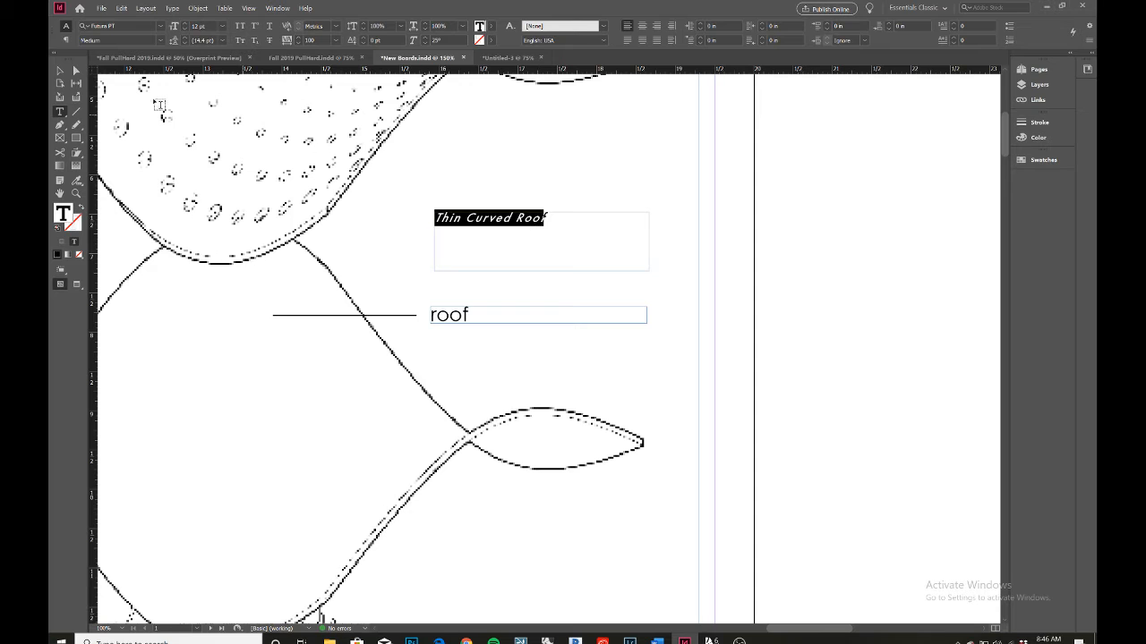
key("Escape")
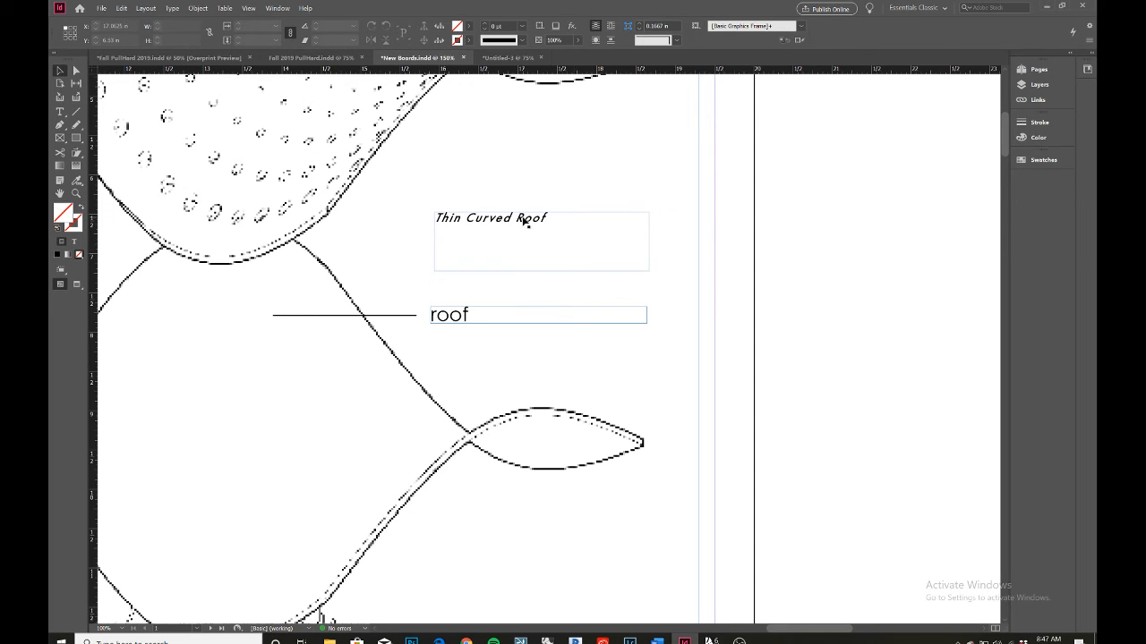
Reset the skew of the whole "Thin Curved Roof" text to 0°
triple_click(526, 223)
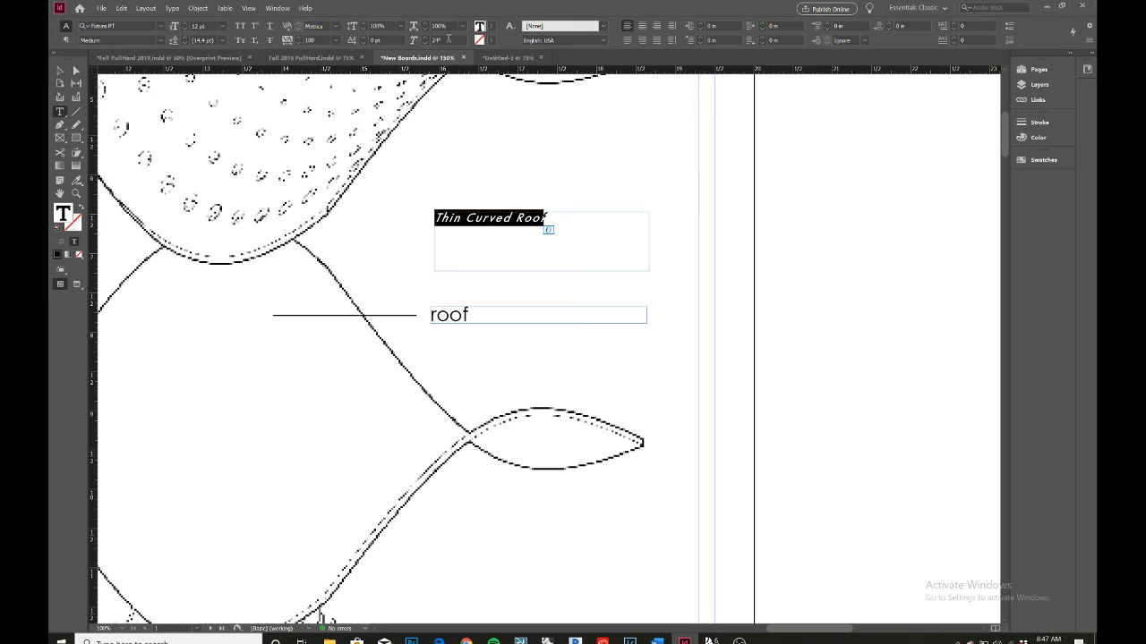
left_click(439, 38)
type("0")
left_click(445, 25)
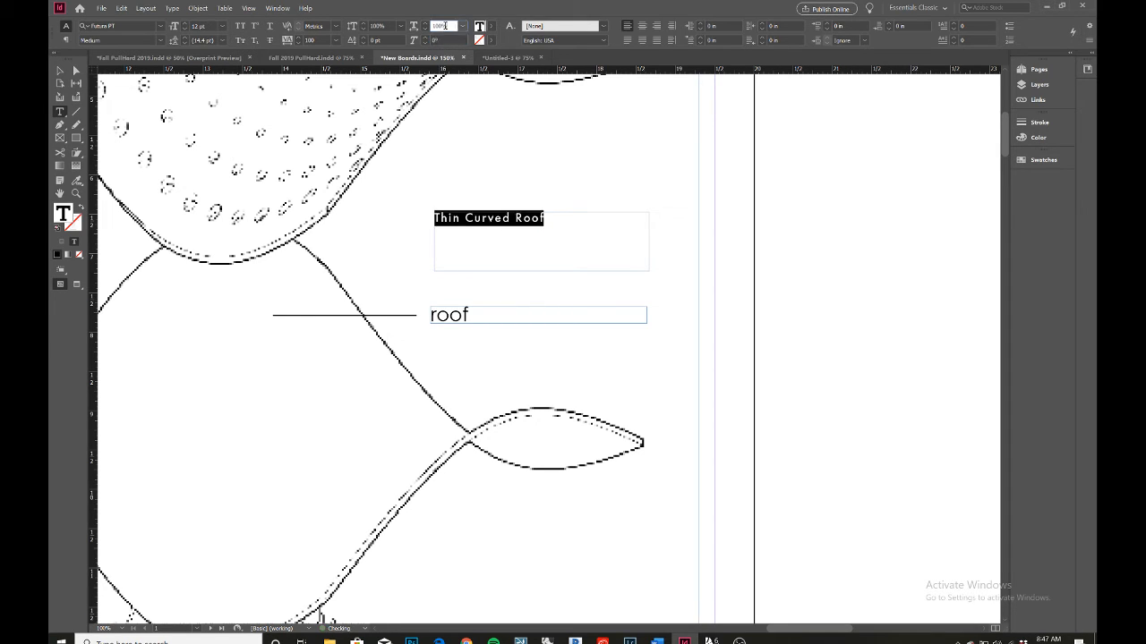
key("Tab")
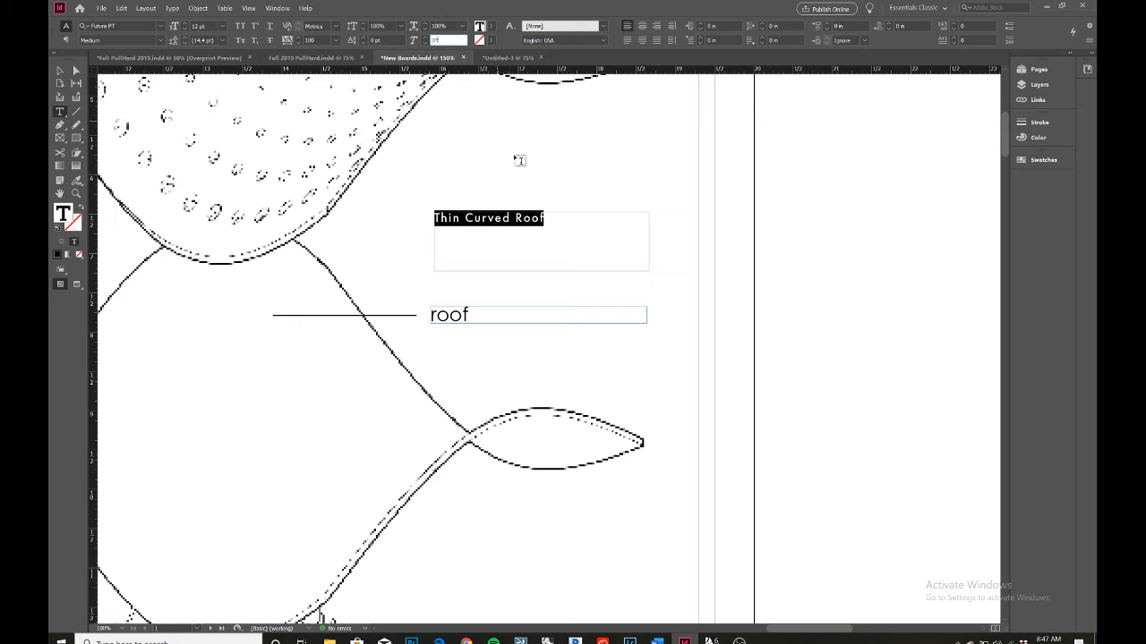
Inspect the color picker for the fill and for the stroke of the "Thin Curved Roof" text without changing either color
left_click(490, 27)
left_click(483, 28)
double_click(480, 27)
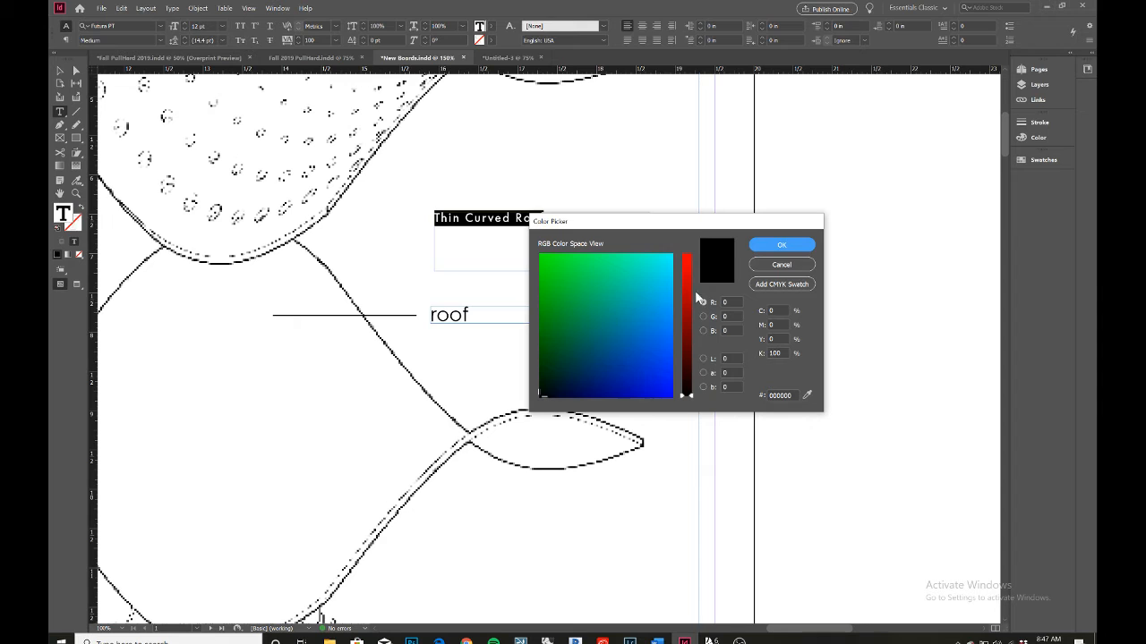
left_click(779, 244)
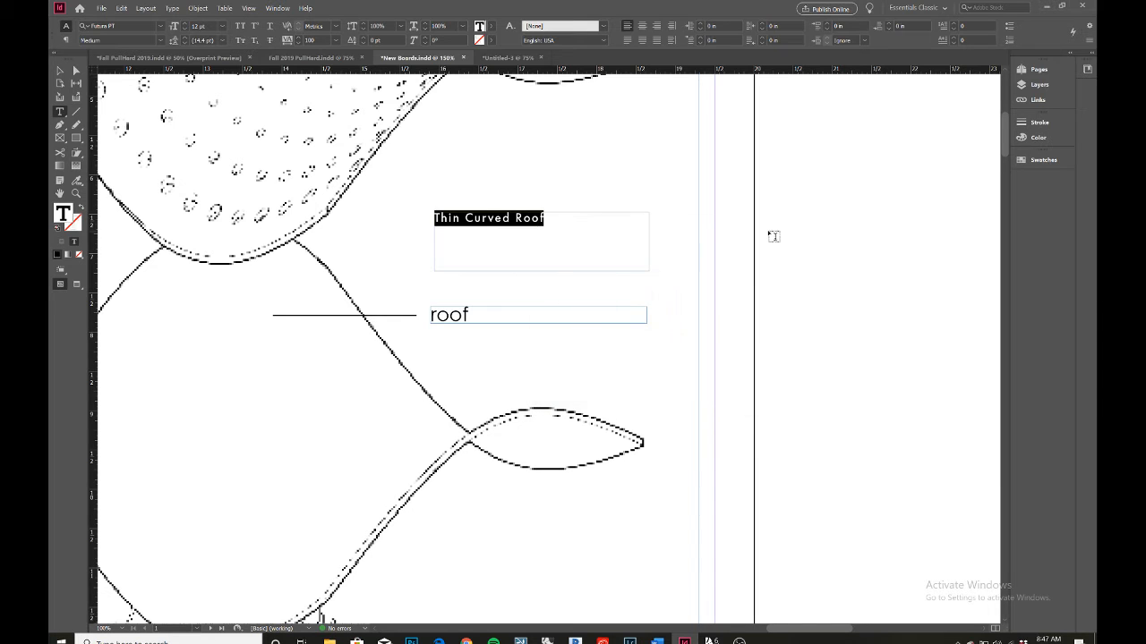
double_click(478, 41)
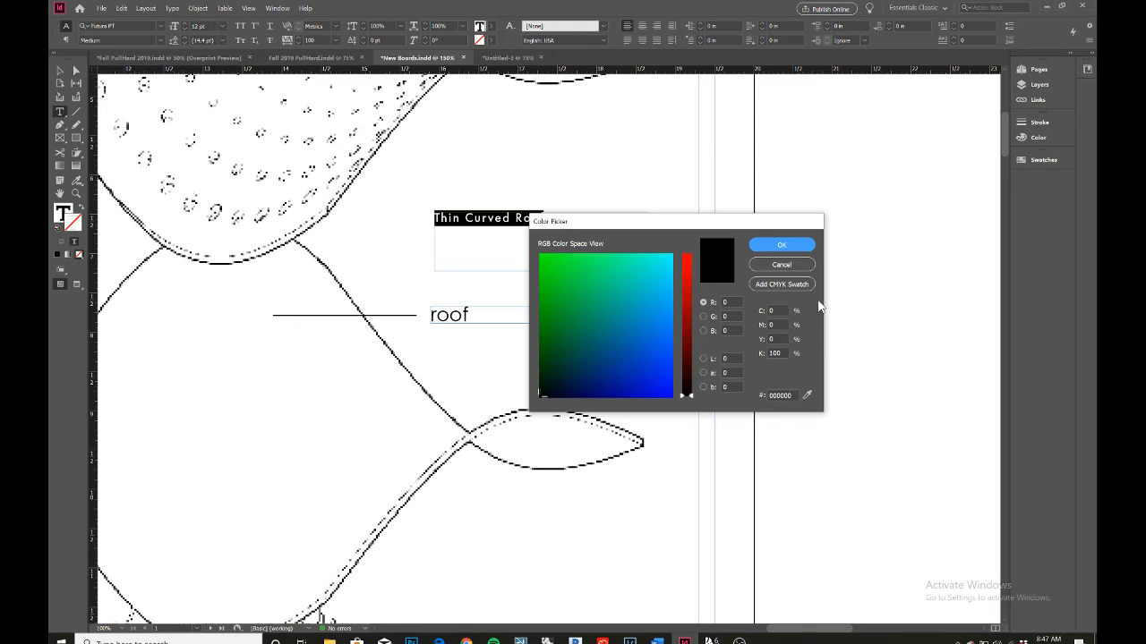
left_click(786, 266)
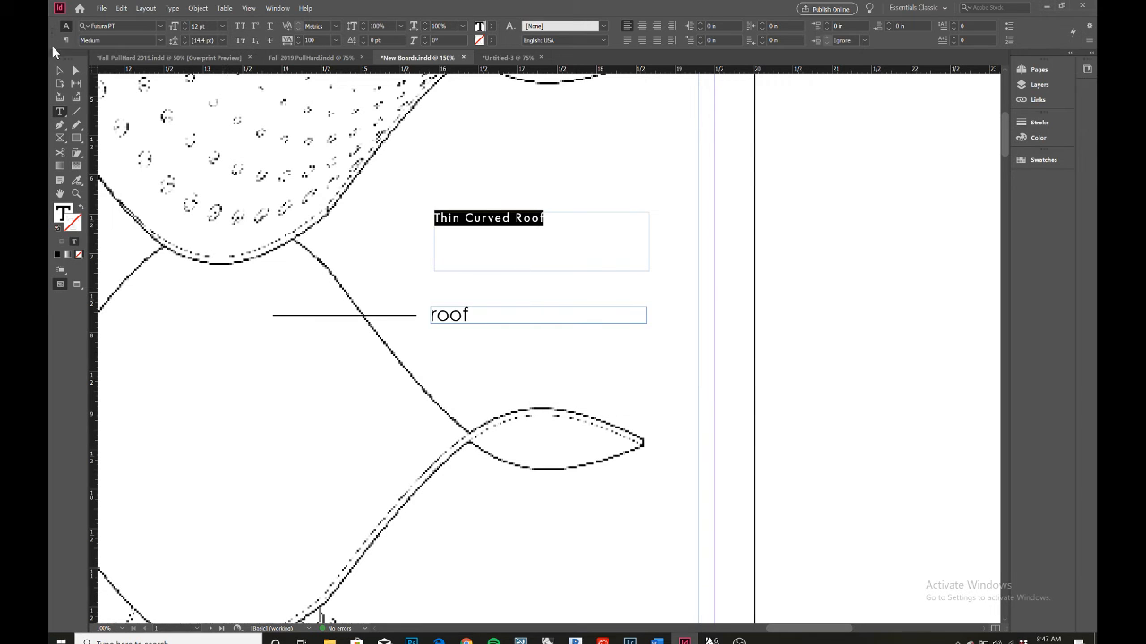
Delete the "Thin Curved Roof" text frame
left_click(60, 70)
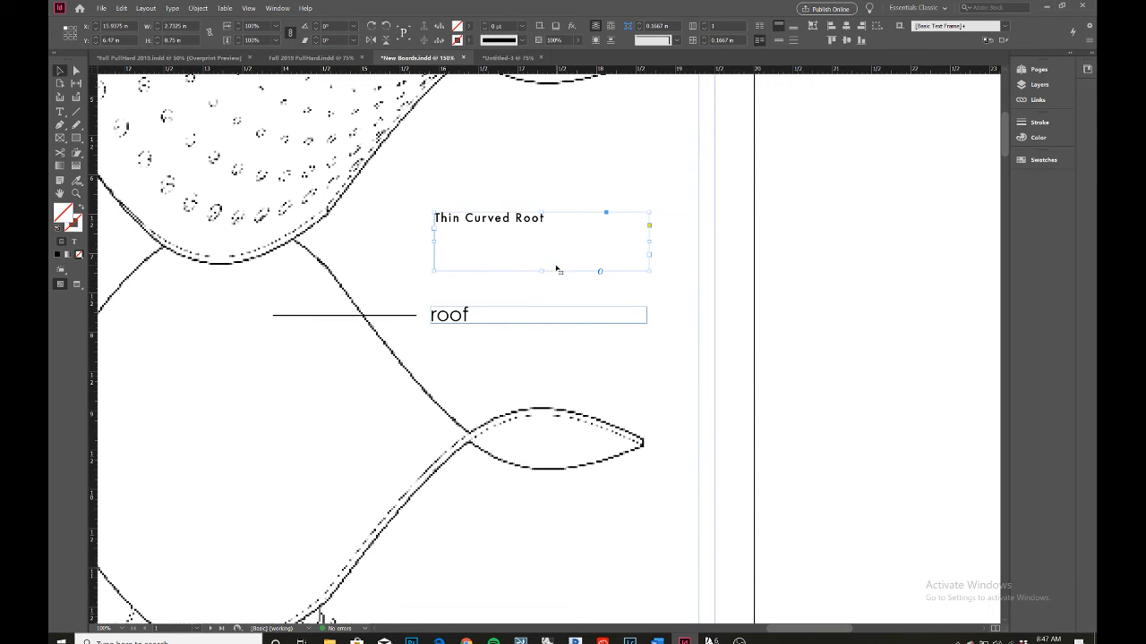
key("Delete")
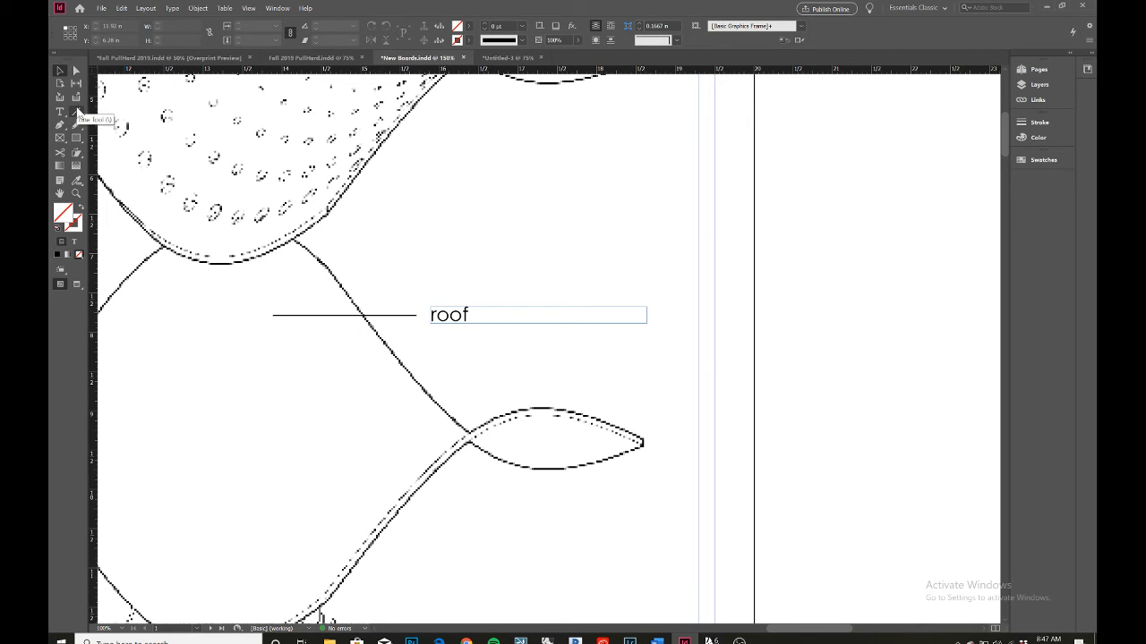
Draw a nearly horizontal line about 1.82 in long just below the "roof" label's leader line
left_click(77, 112)
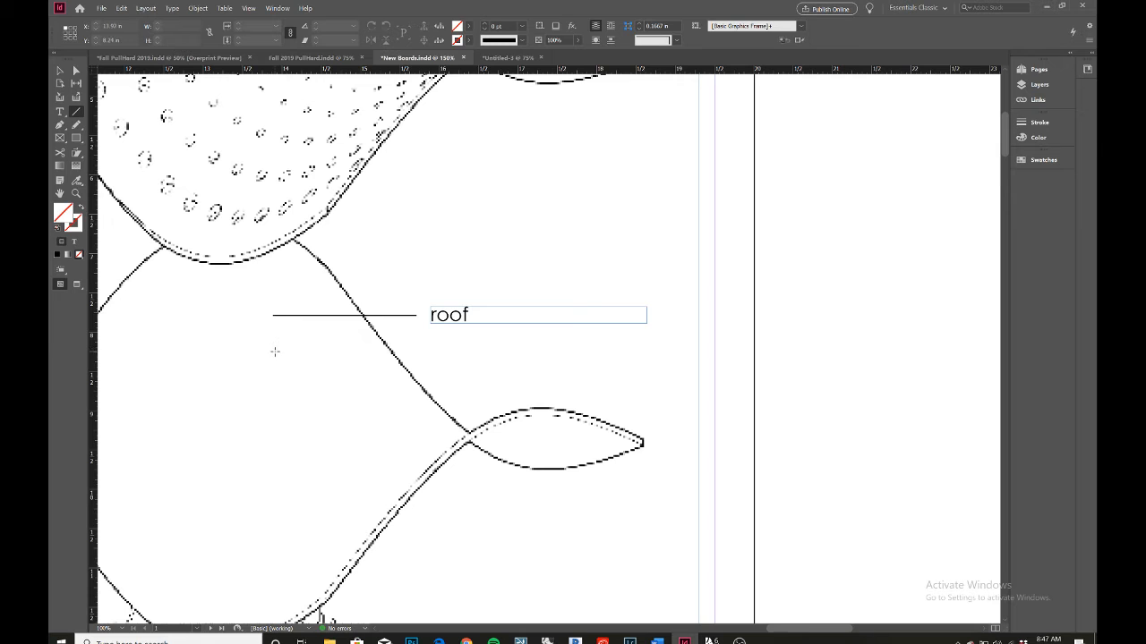
left_click_drag(275, 352, 415, 356)
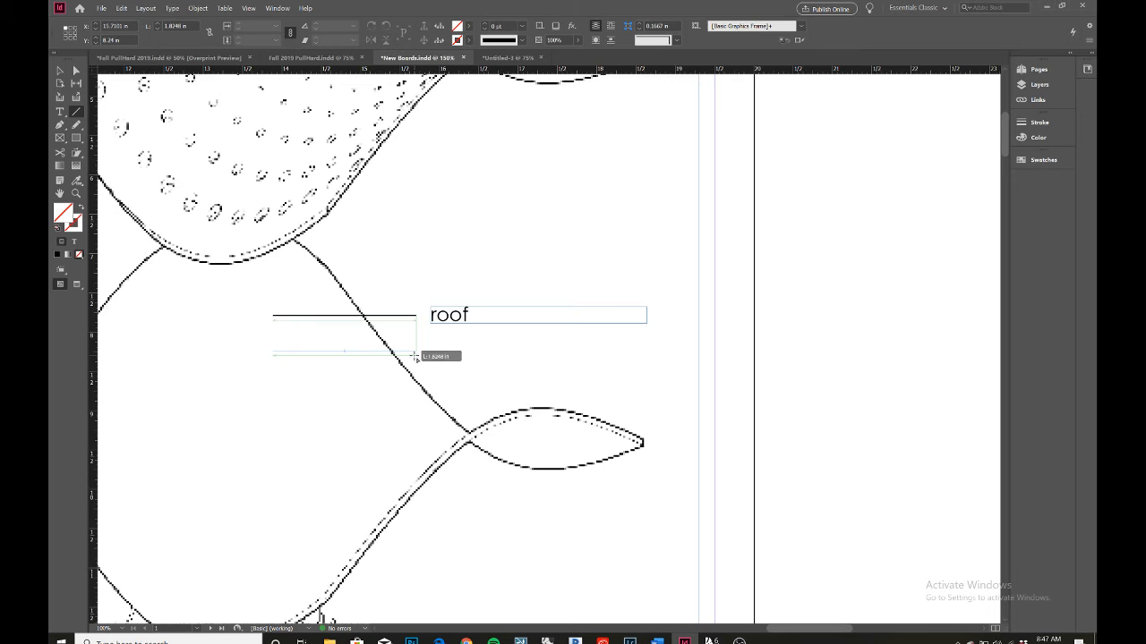
left_click_drag(415, 356, 416, 356)
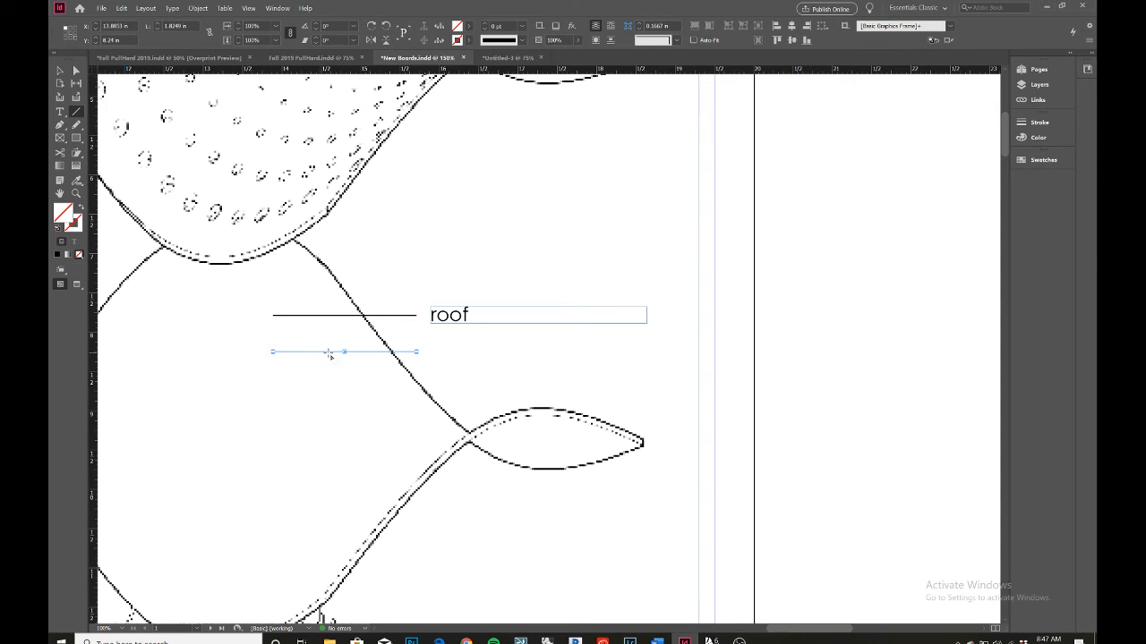
Give the new line below the "roof" leader a Black fill and a 1 pt stroke, and deselect it
left_click(469, 27)
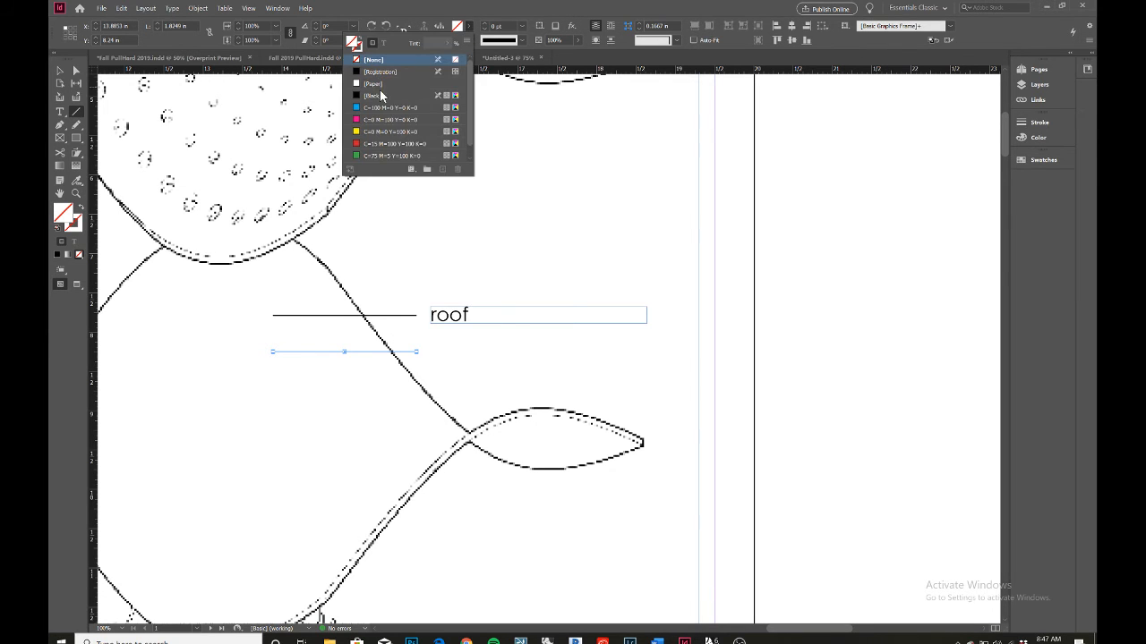
left_click(382, 96)
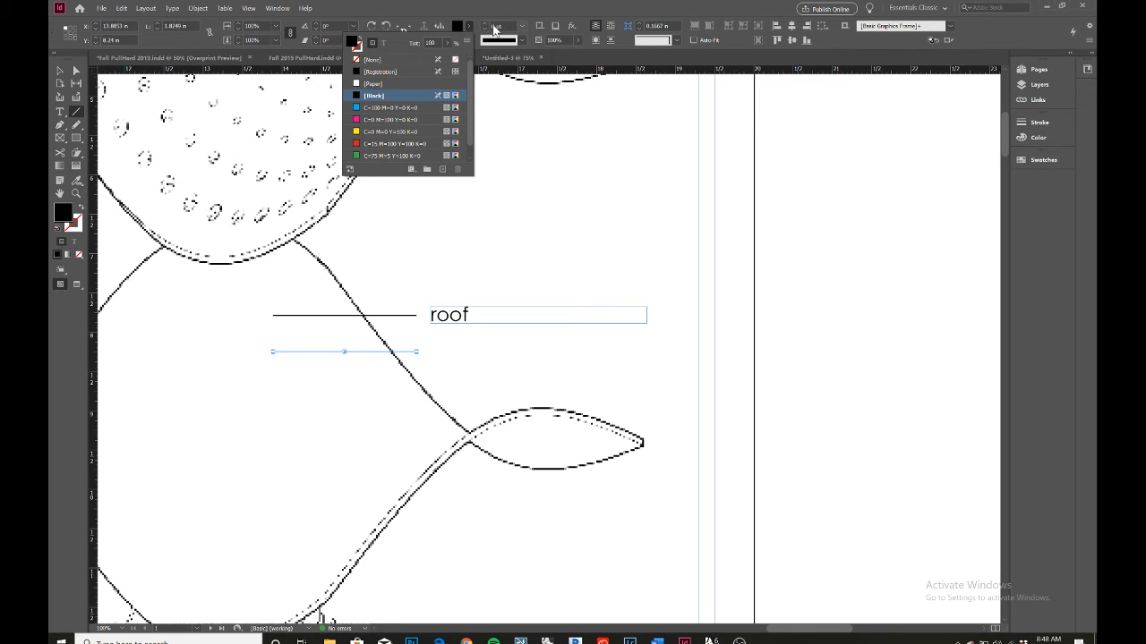
left_click(484, 26)
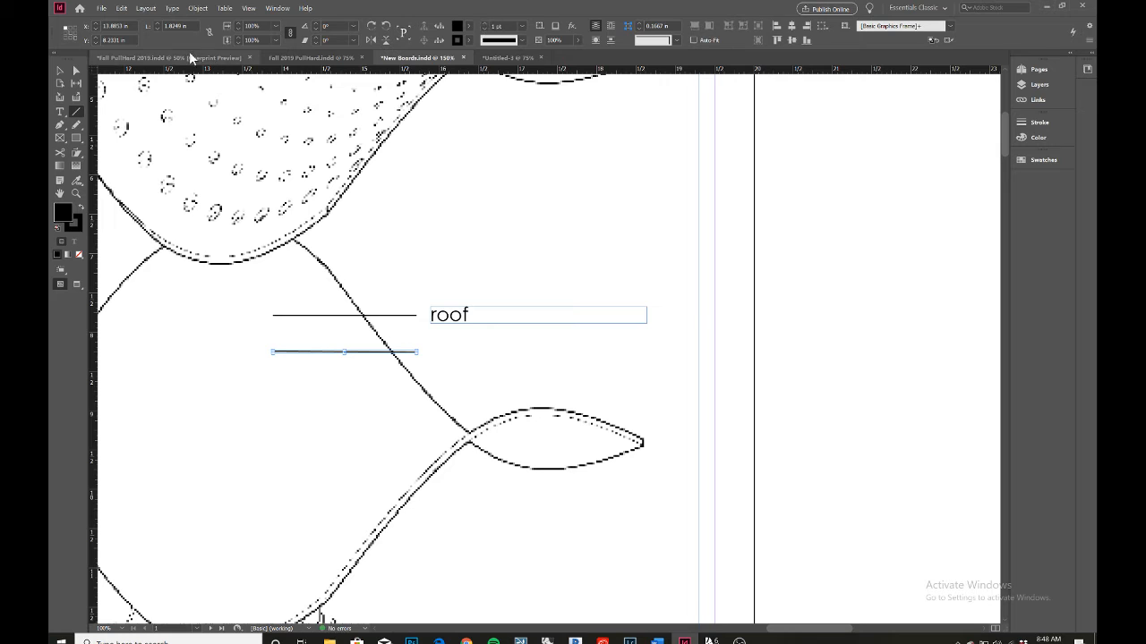
left_click(59, 70)
left_click(397, 349)
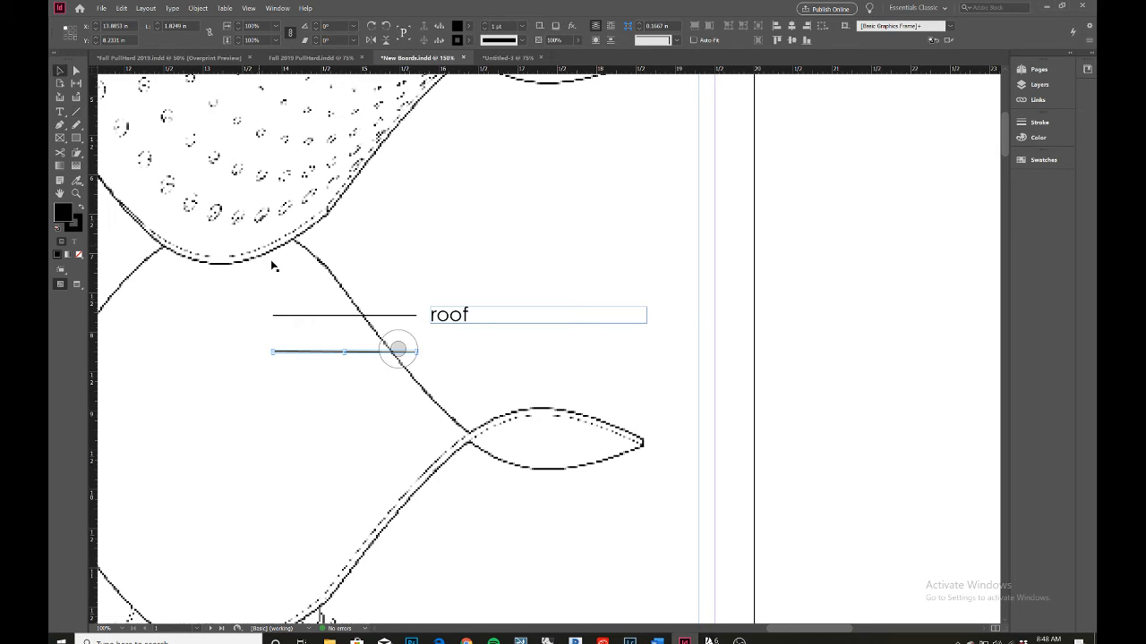
left_click(535, 376)
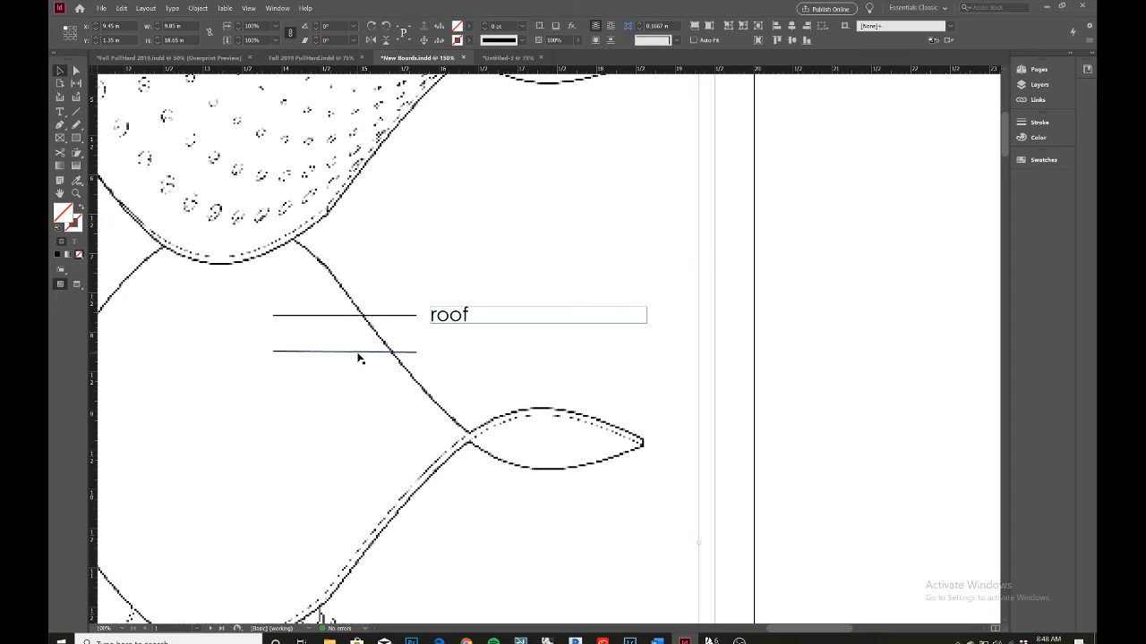
Delete the slightly tilted line below the "roof" leader line
left_click(358, 354)
key("Delete")
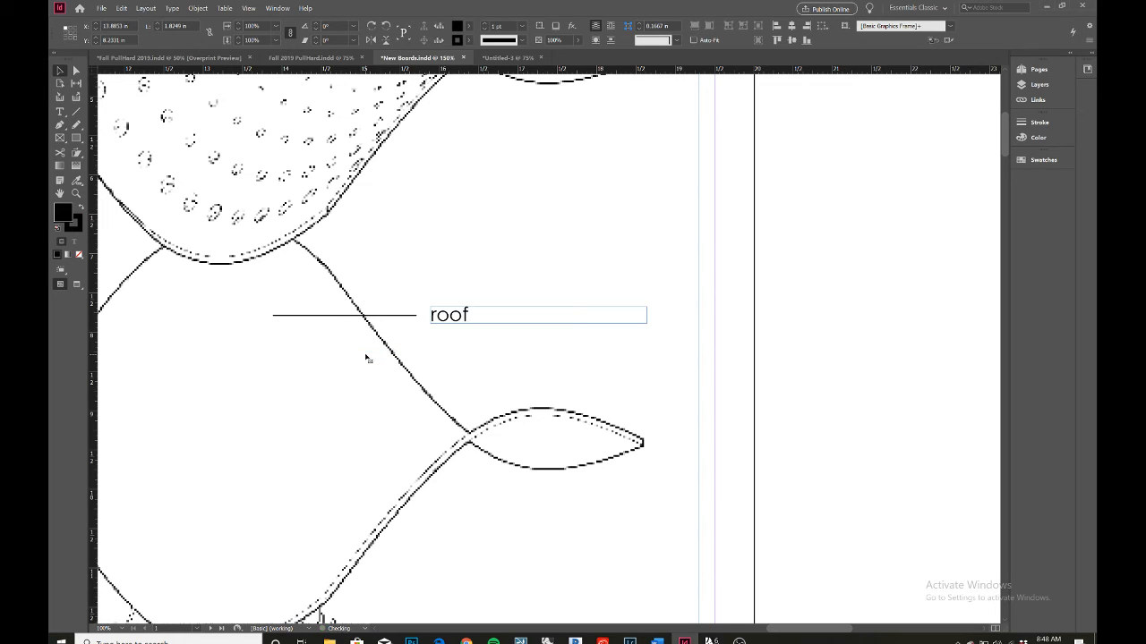
left_click(397, 349)
Draw a straight horizontal line about 1.82 in long below the "roof" leader and set its stroke to 1 pt
left_click(76, 110)
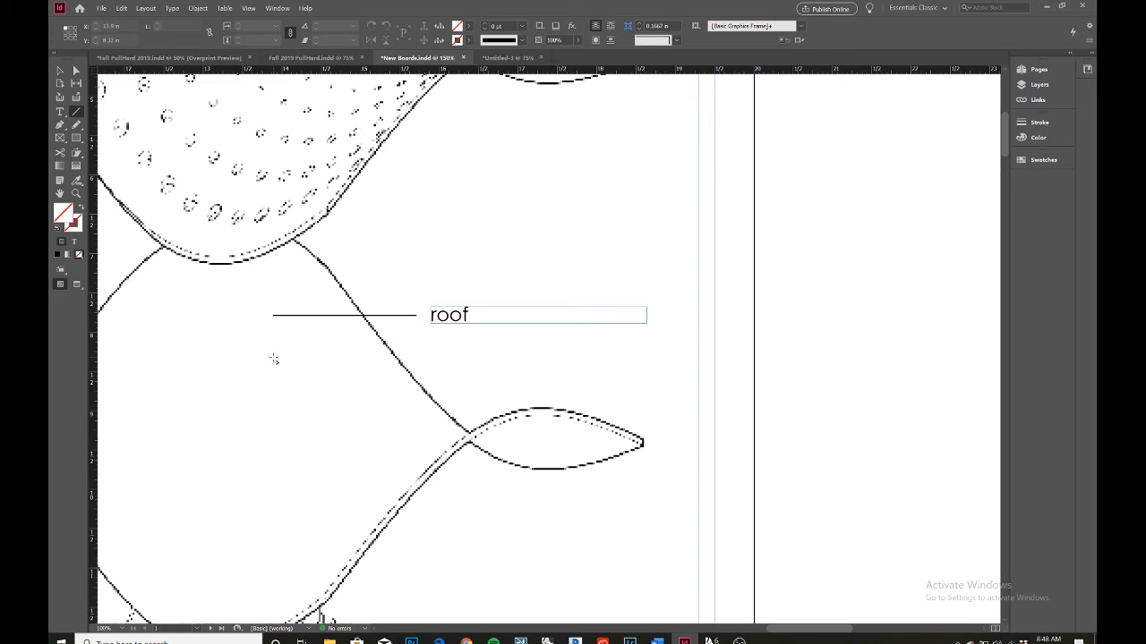
left_click_drag(273, 357, 417, 359)
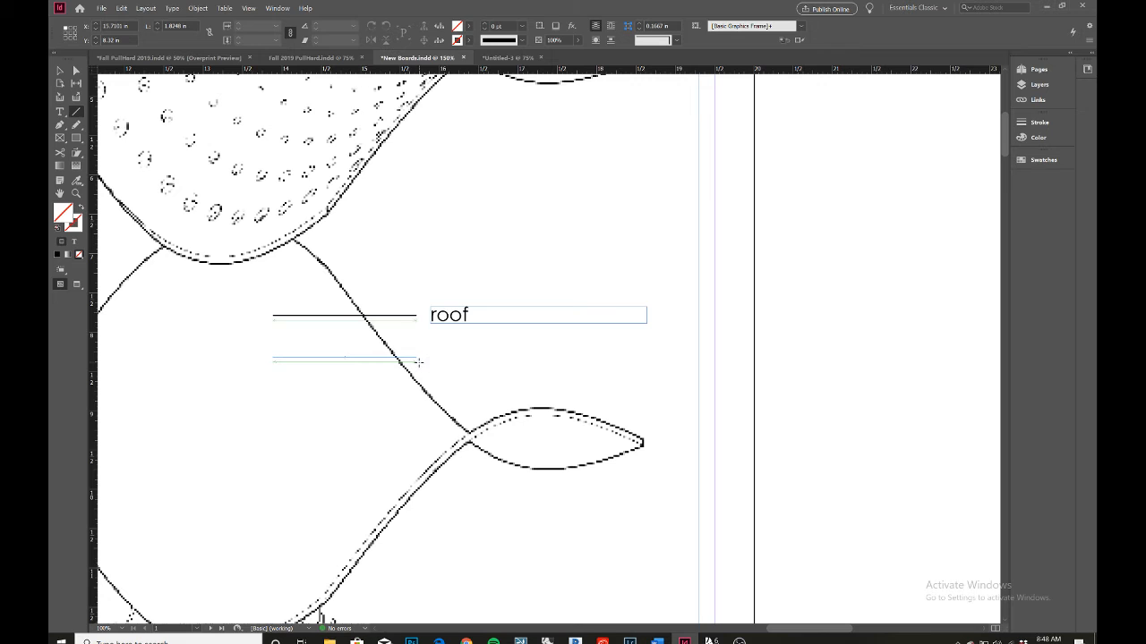
left_click(483, 25)
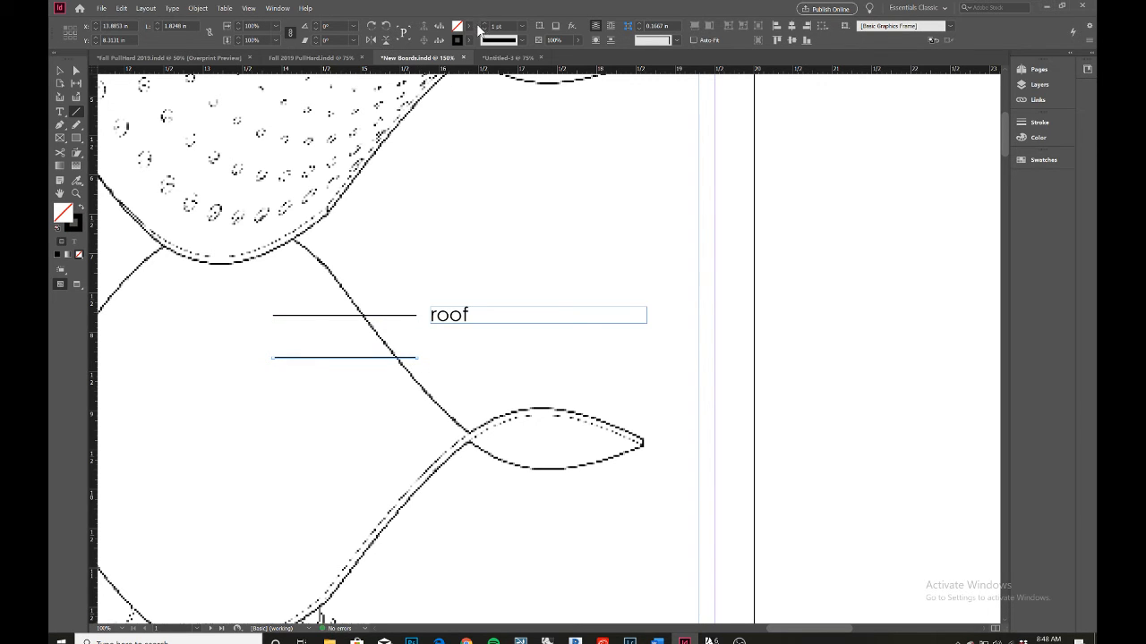
left_click(60, 70)
left_click(398, 350)
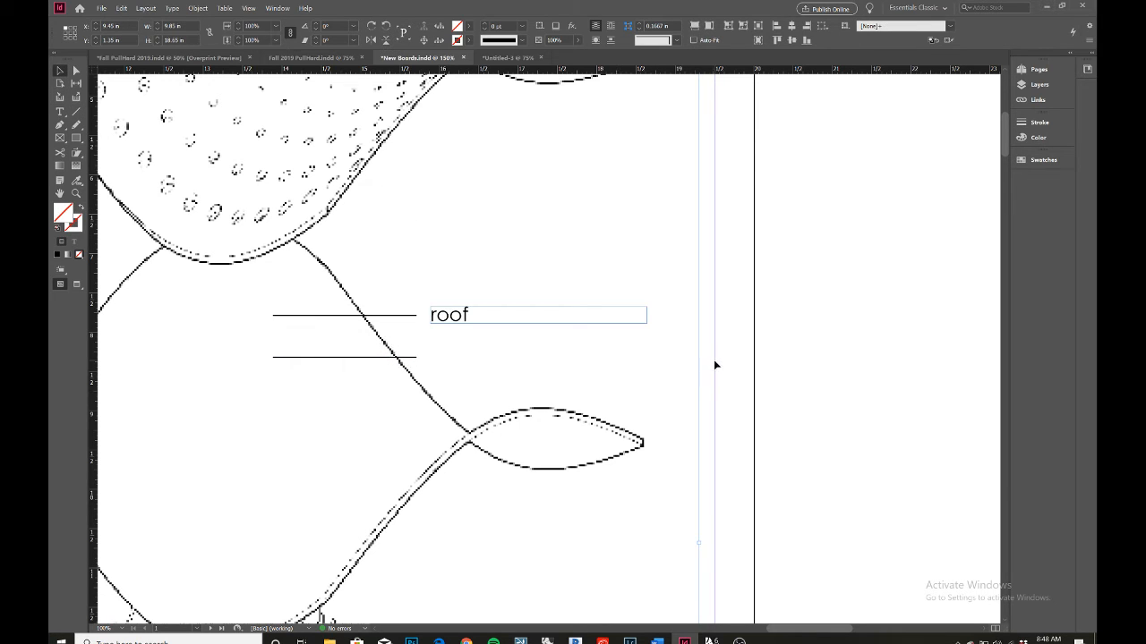
Delete the straight practice line below the "roof" leader line
left_click(397, 354)
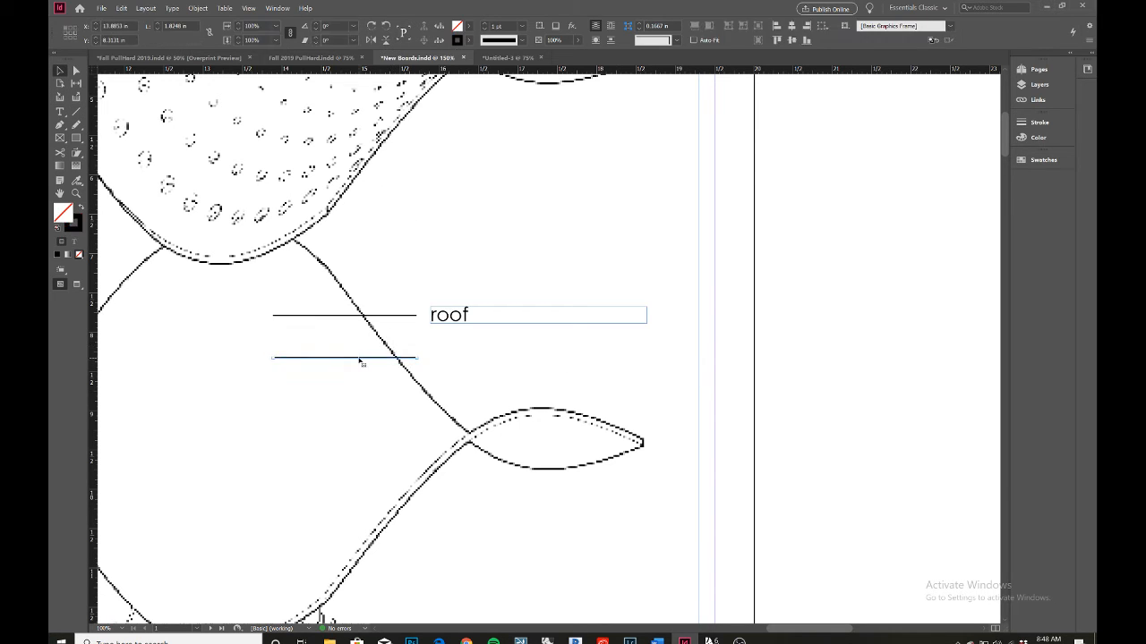
key("Delete")
scroll(669, 358, "down", 5)
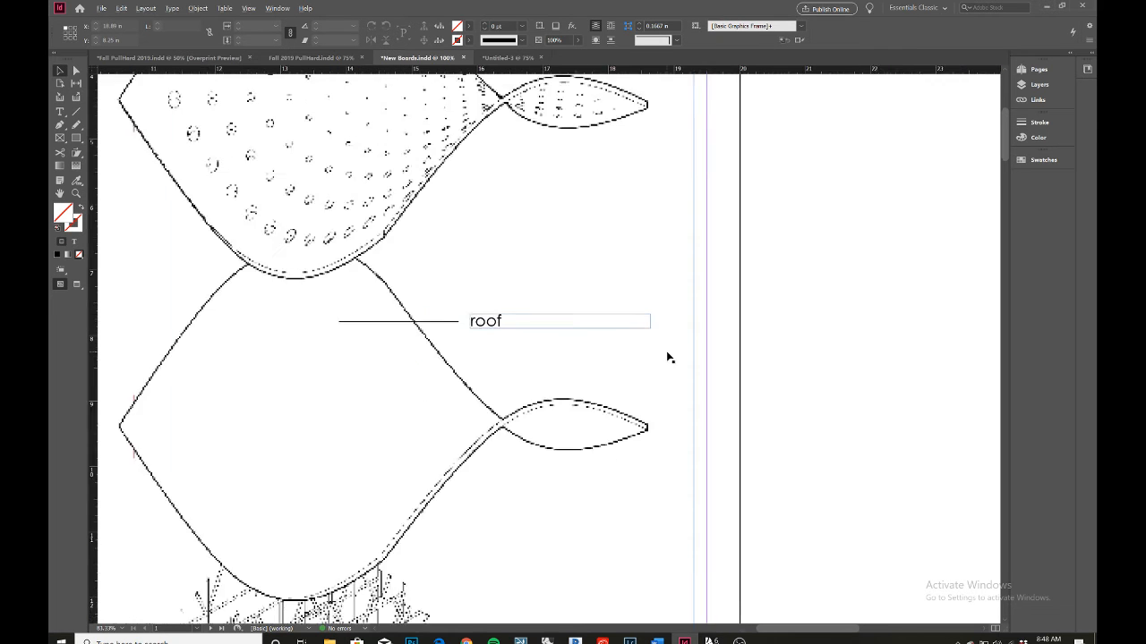
scroll(670, 358, "down", 3)
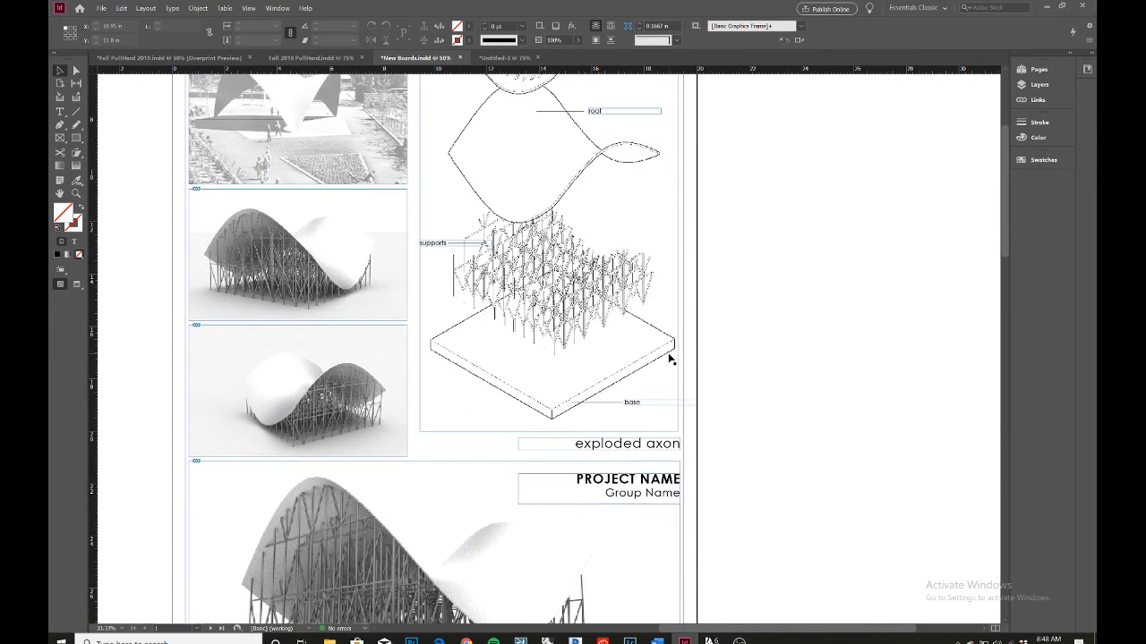
Inspect the text formatting of the "exploded axon", "PROJECT NAME" and "Group Name" labels on the first board
scroll(617, 460, "up", 1)
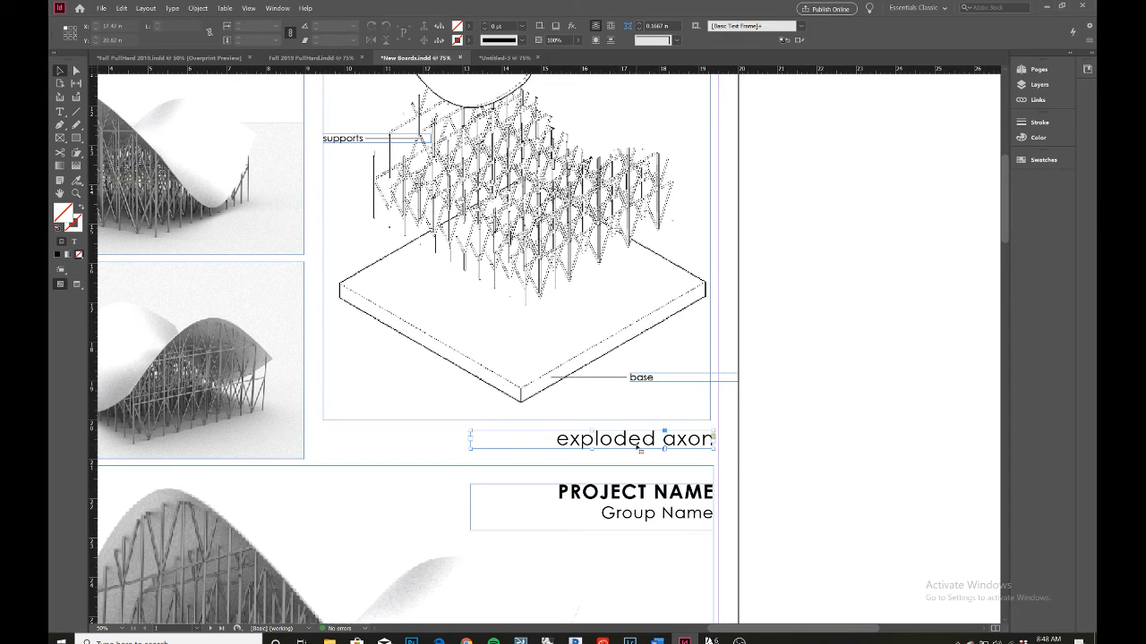
double_click(636, 440)
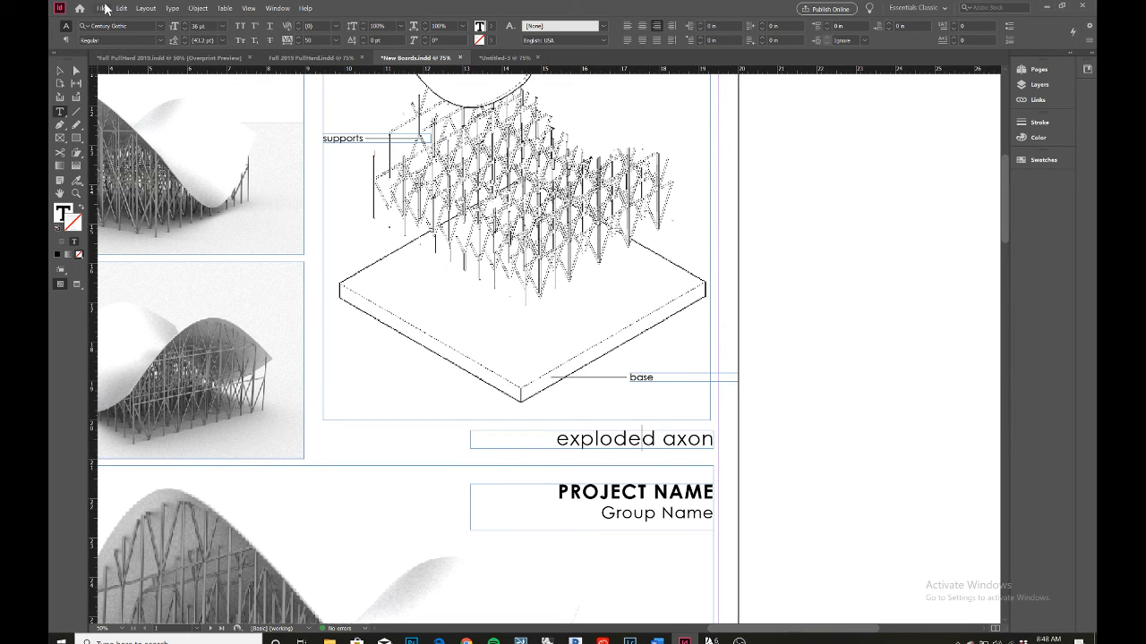
left_click(60, 70)
scroll(765, 394, "down", 3)
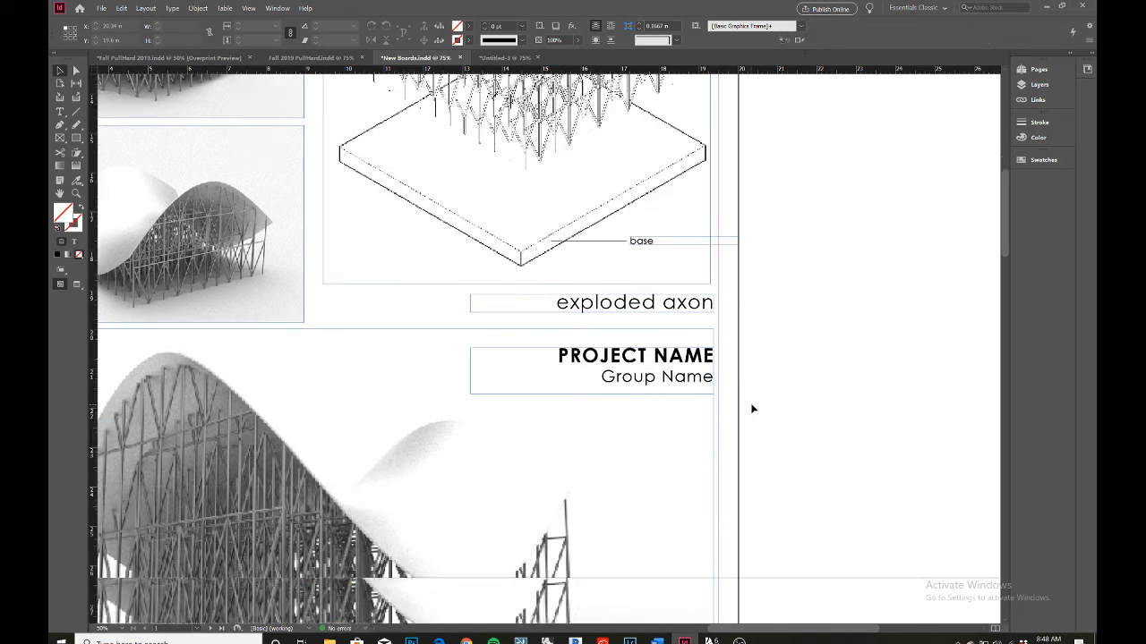
triple_click(603, 355)
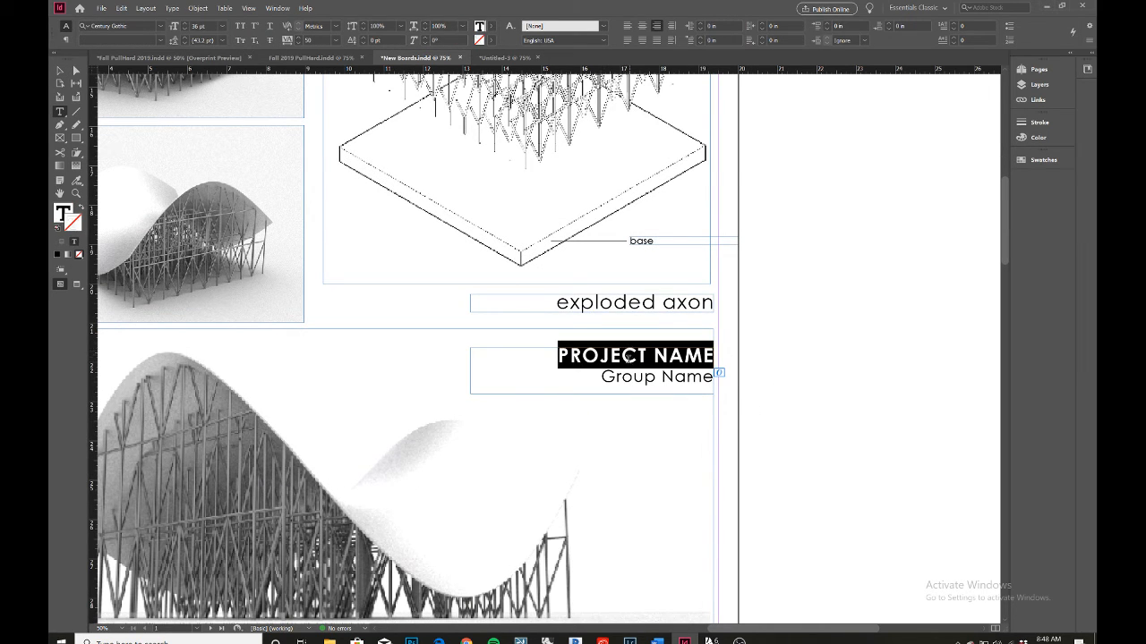
left_click(636, 358)
double_click(645, 382)
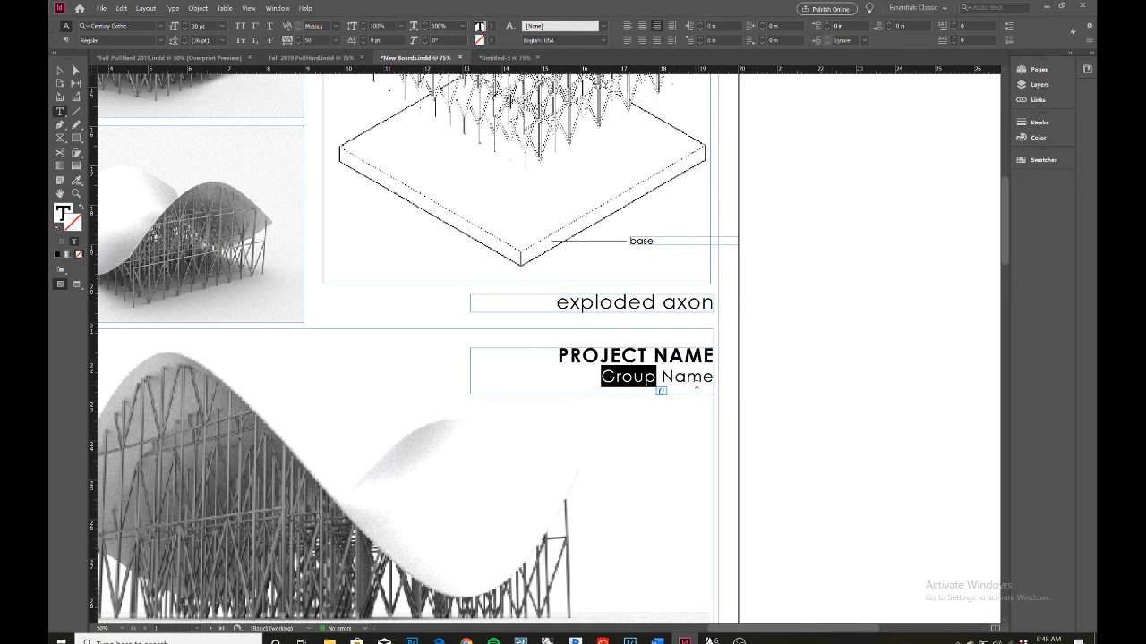
Inspect the character formatting of the "RENDER" label over the plaza image, and leave text editing
scroll(696, 384, "down", 12)
scroll(584, 360, "down", 2)
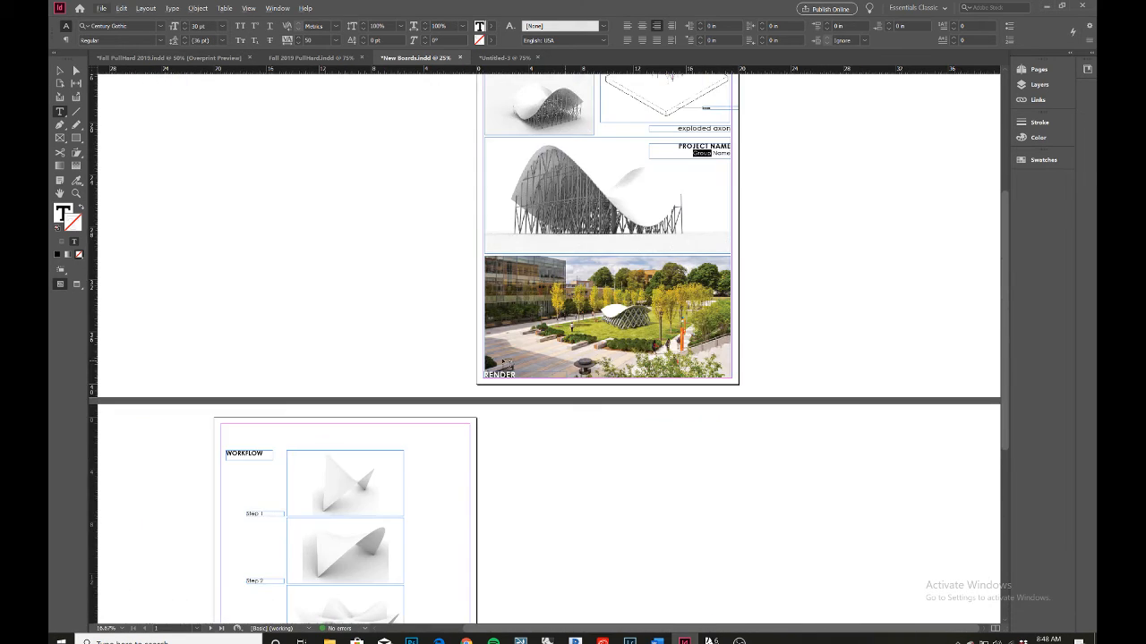
scroll(498, 367, "up", 4)
left_click(537, 390)
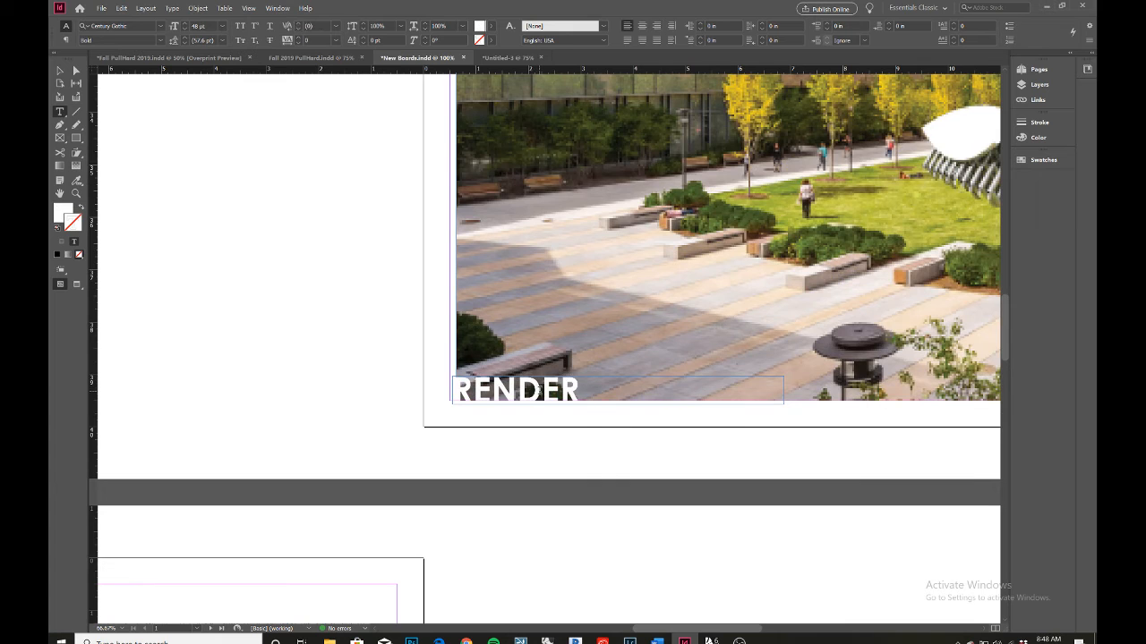
double_click(537, 391)
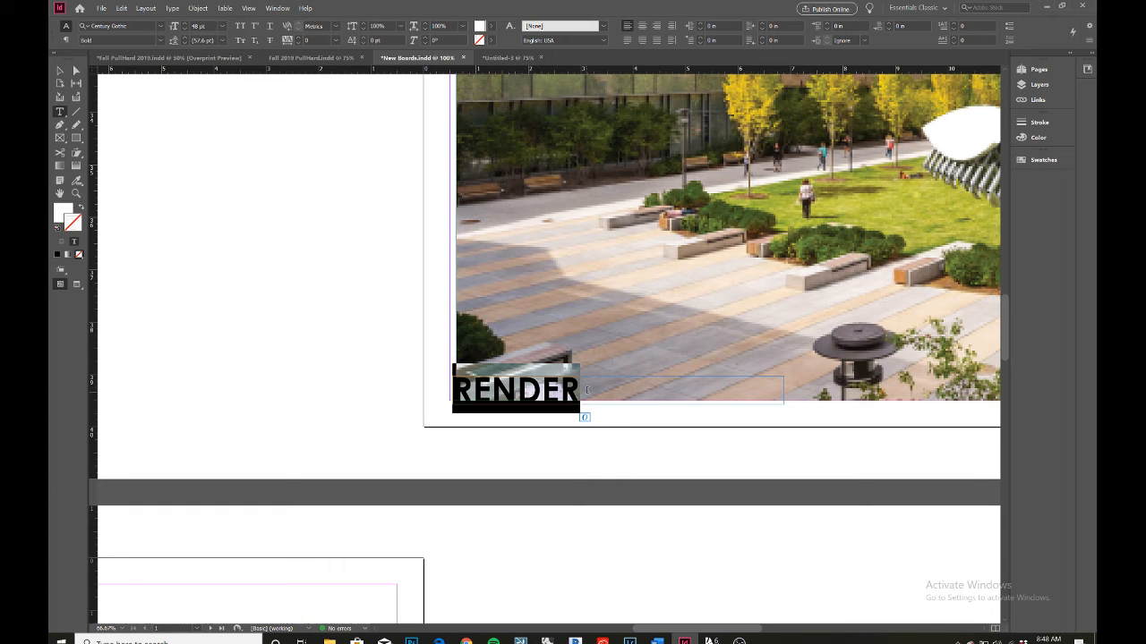
scroll(417, 378, "down", 4)
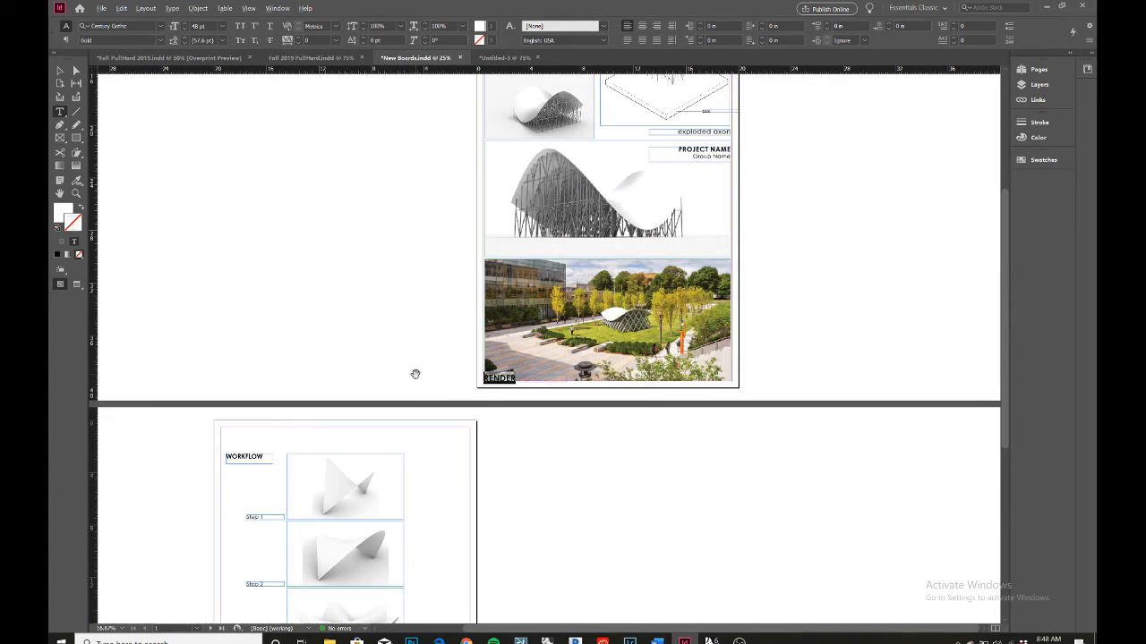
scroll(506, 391, "up", 3)
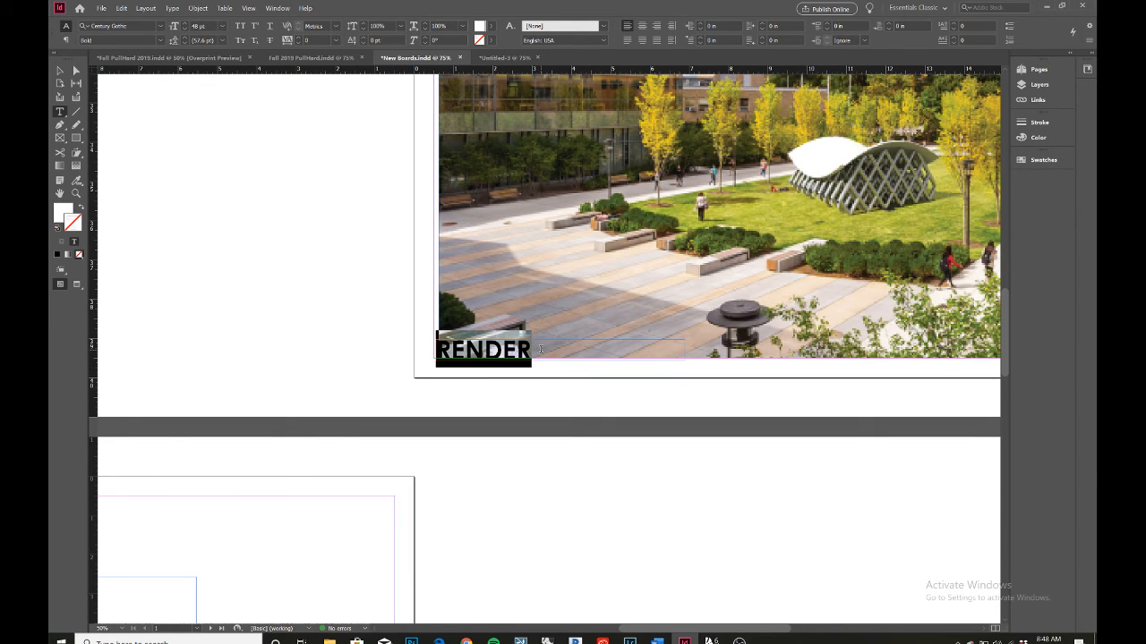
scroll(539, 349, "down", 1)
scroll(541, 350, "up", 1)
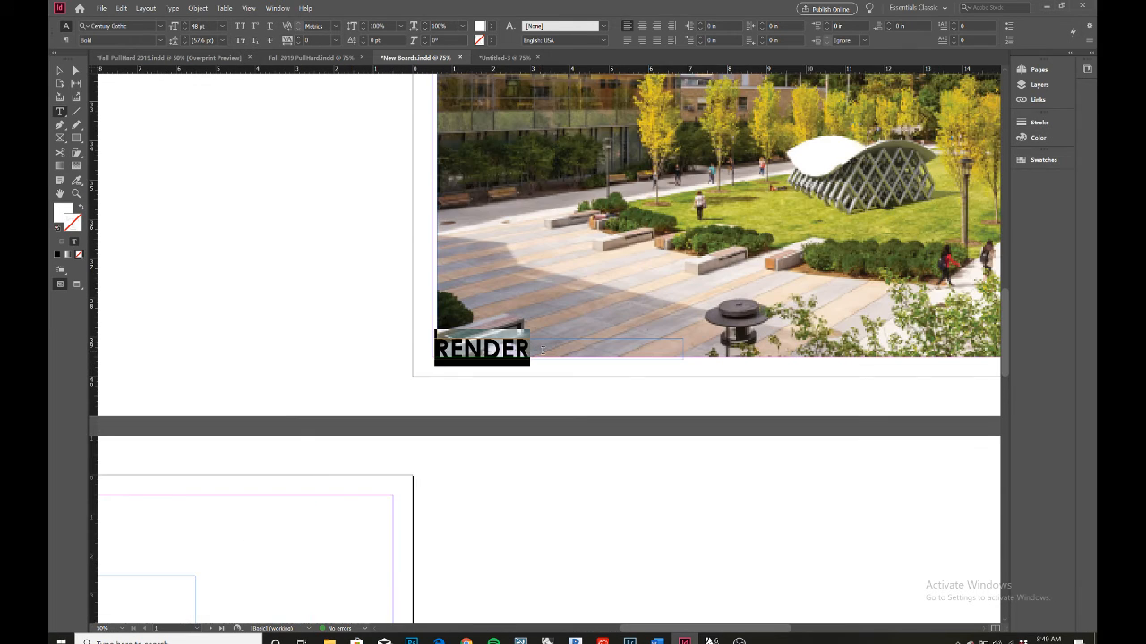
scroll(540, 350, "down", 1)
scroll(537, 349, "up", 2)
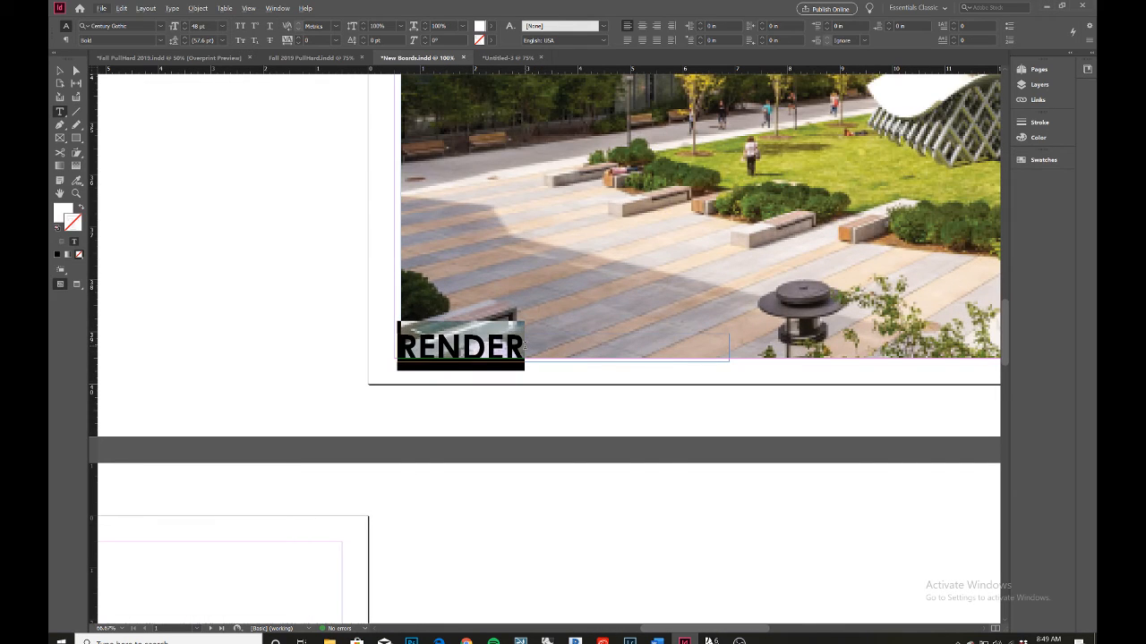
scroll(524, 347, "down", 3)
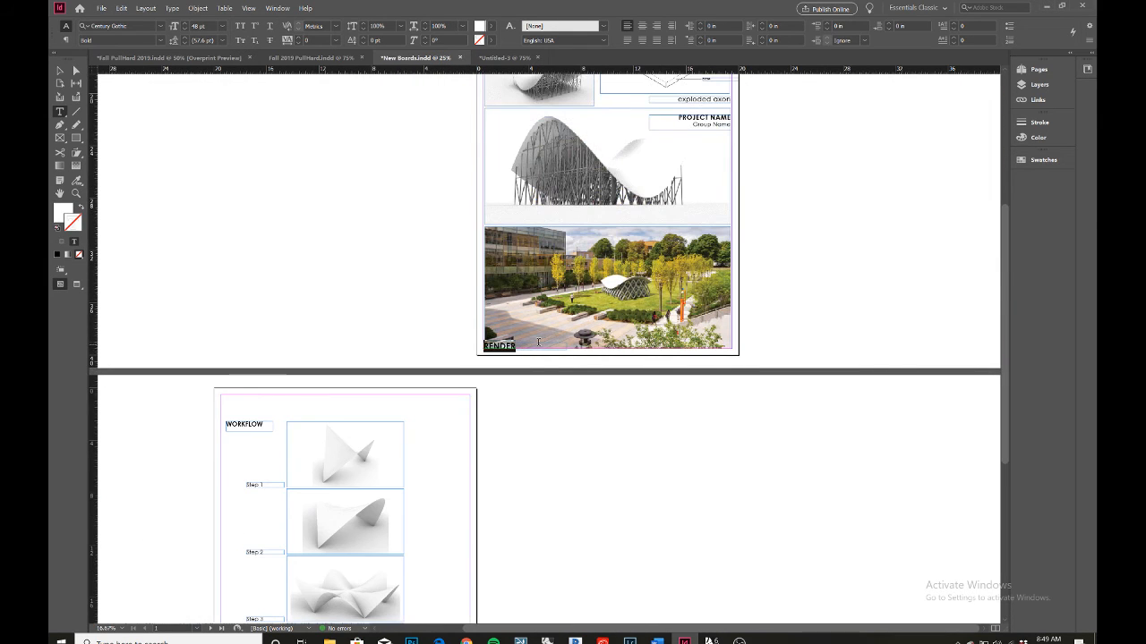
left_click(61, 70)
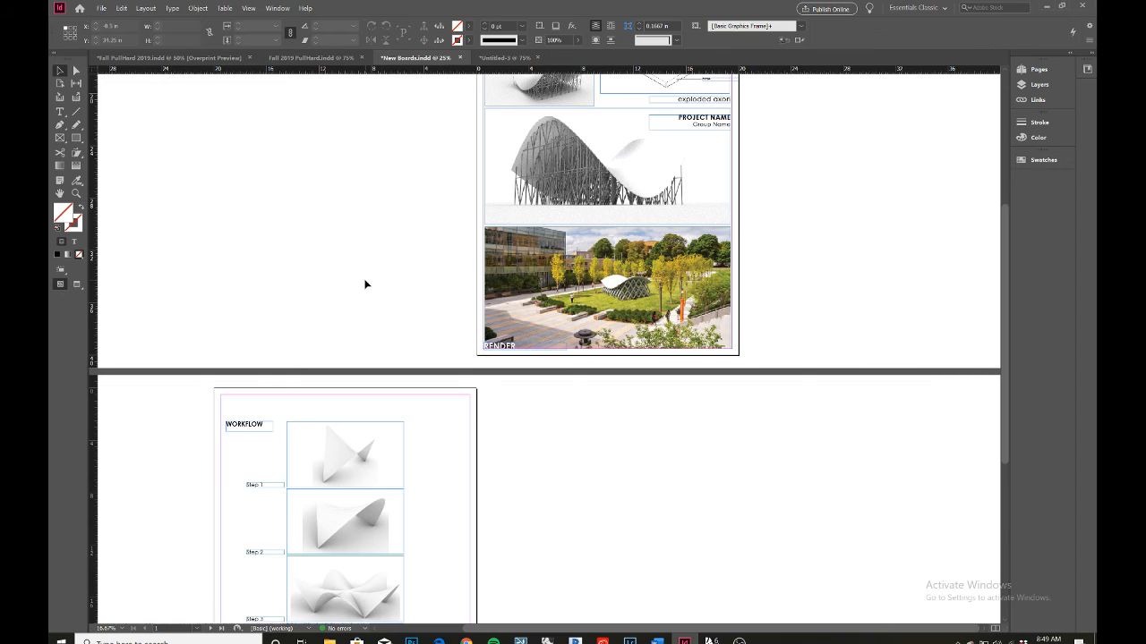
Examine the second board's layout, from the Workflow step images and labels down to the Parametric Pattern Design image grid
scroll(365, 284, "down", 4)
scroll(329, 290, "up", 1)
scroll(338, 299, "up", 1)
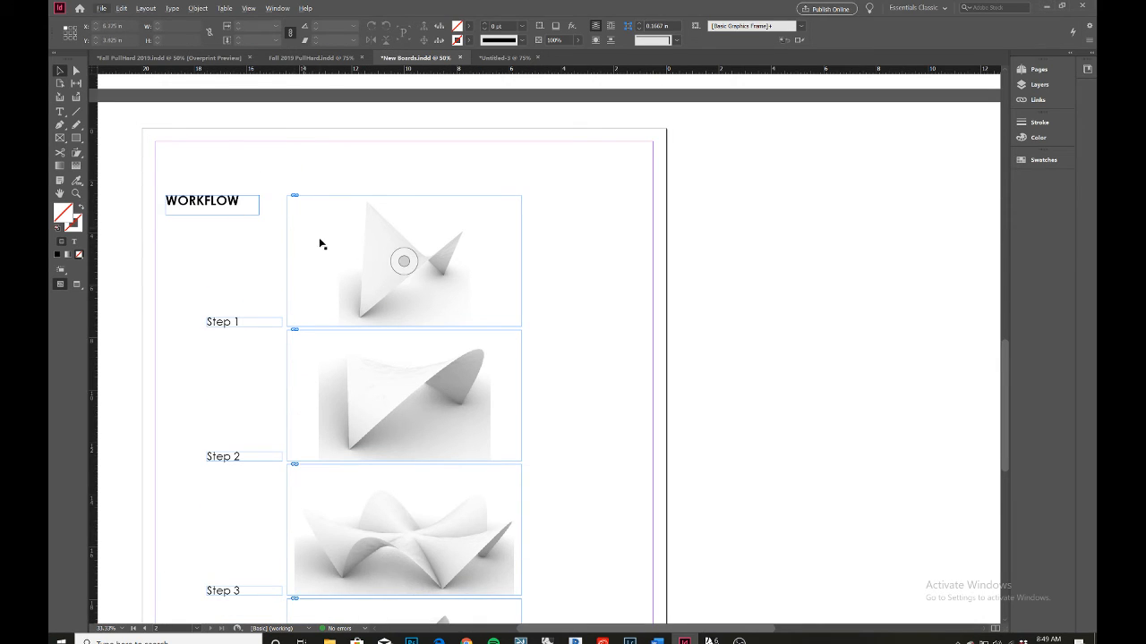
scroll(376, 304, "down", 1)
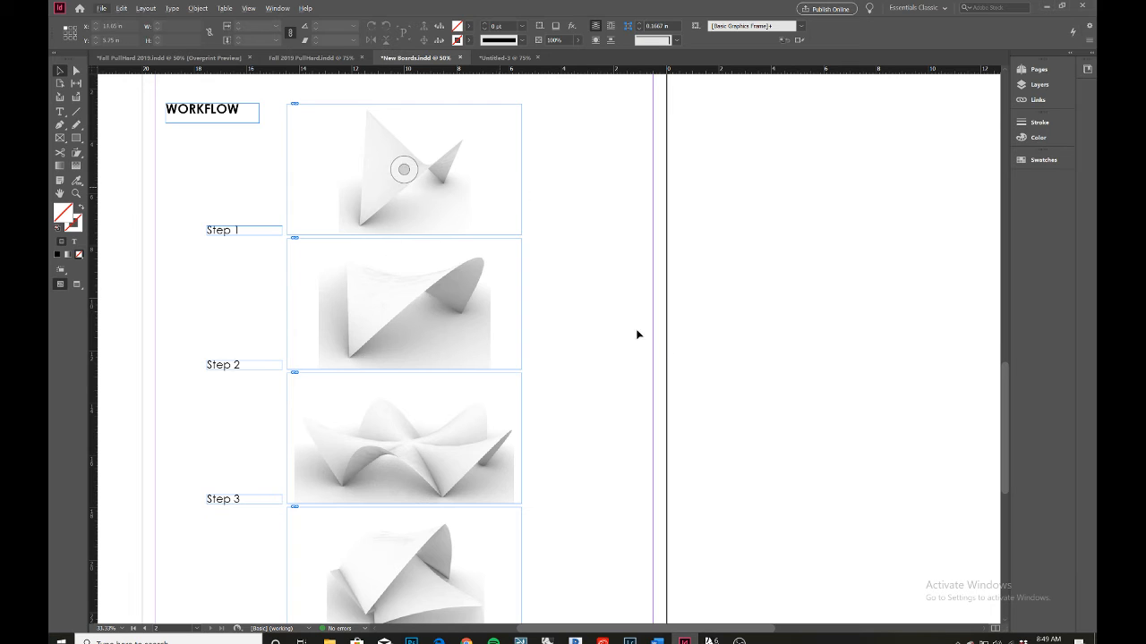
left_click(450, 426)
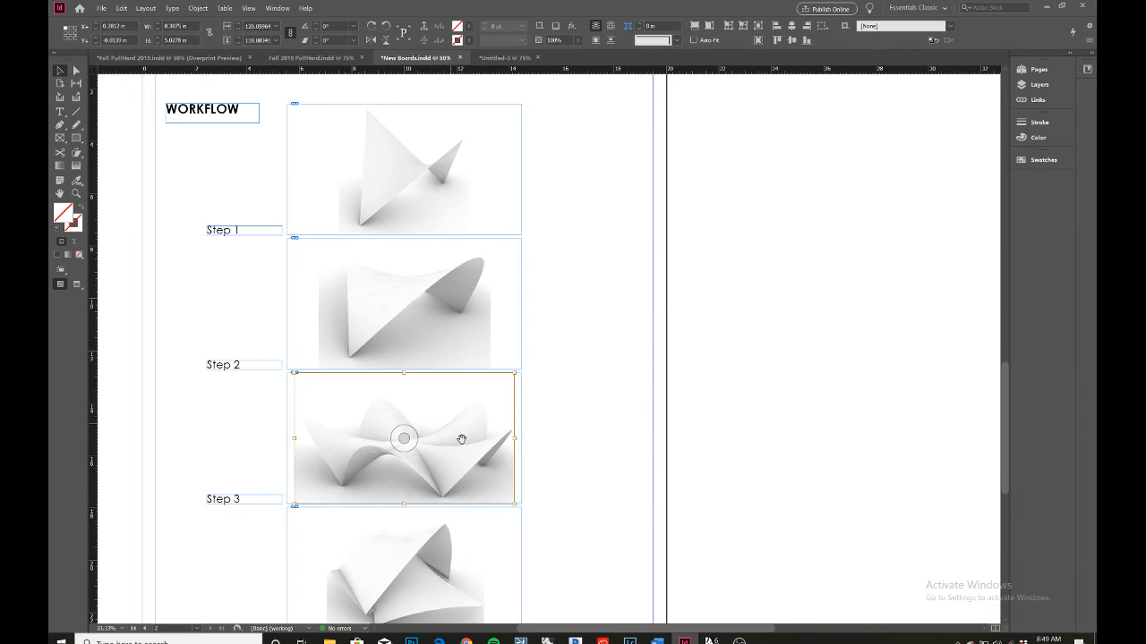
left_click(527, 445)
scroll(527, 445, "down", 3)
scroll(527, 445, "up", 3)
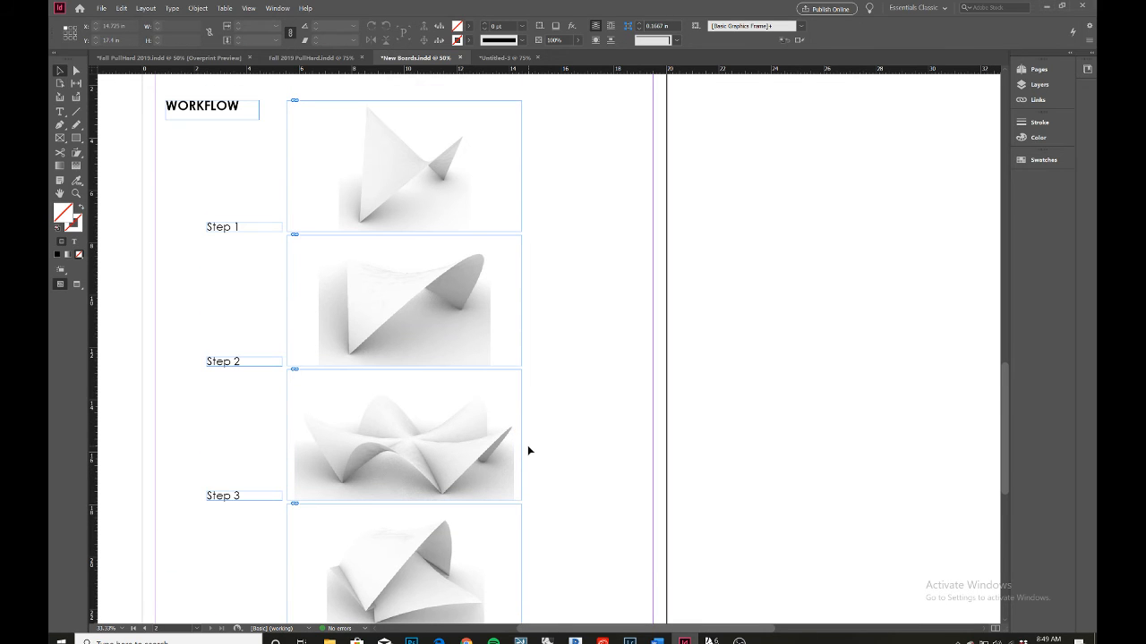
scroll(527, 445, "up", 1)
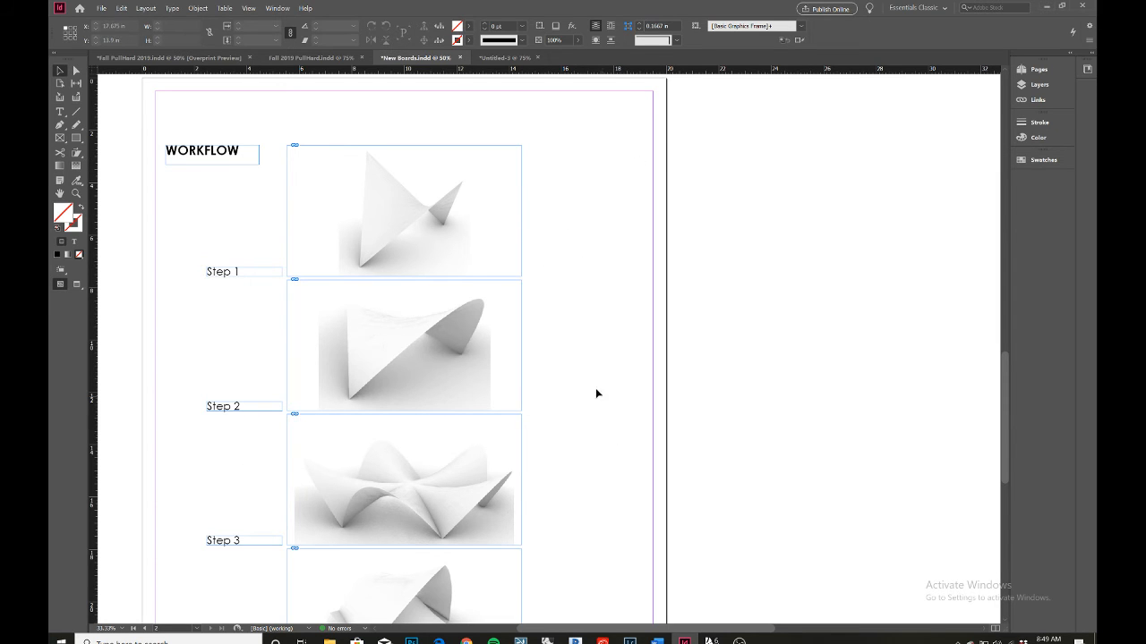
scroll(595, 392, "down", 4)
scroll(391, 379, "up", 5)
scroll(402, 384, "down", 2)
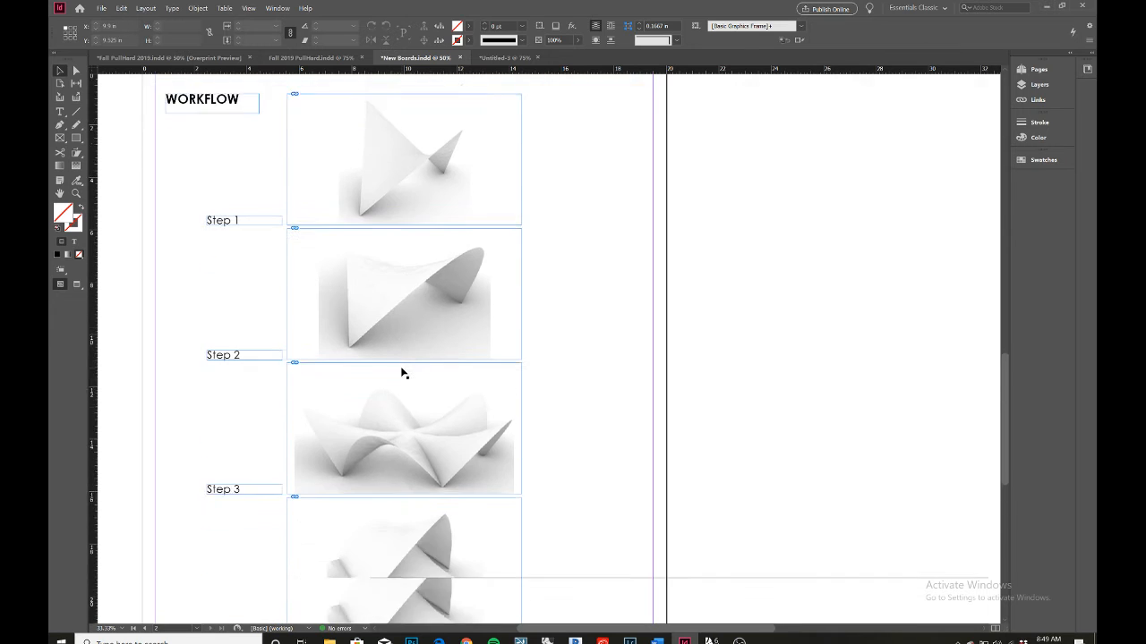
scroll(402, 376, "down", 4)
scroll(402, 335, "up", 4)
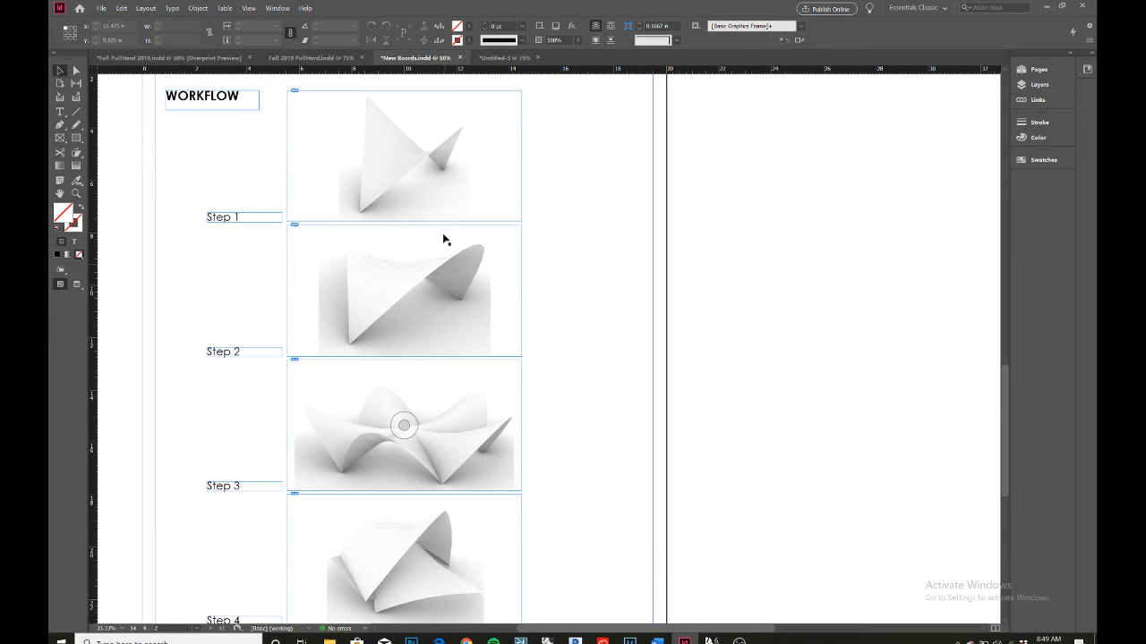
scroll(444, 240, "down", 7)
scroll(439, 309, "down", 2)
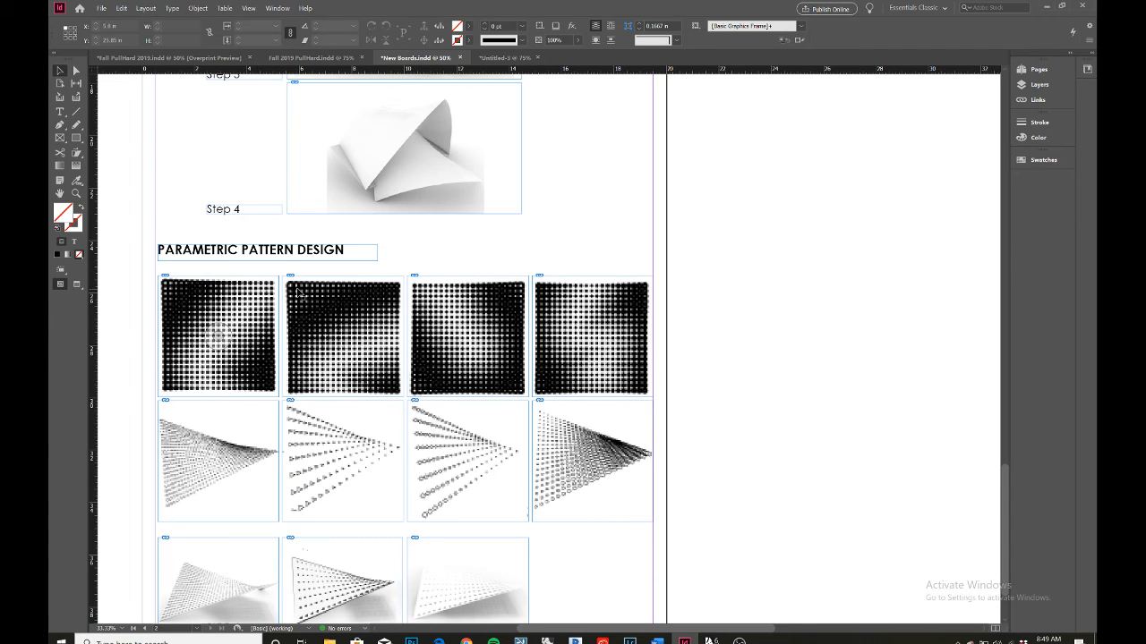
scroll(392, 325, "down", 2)
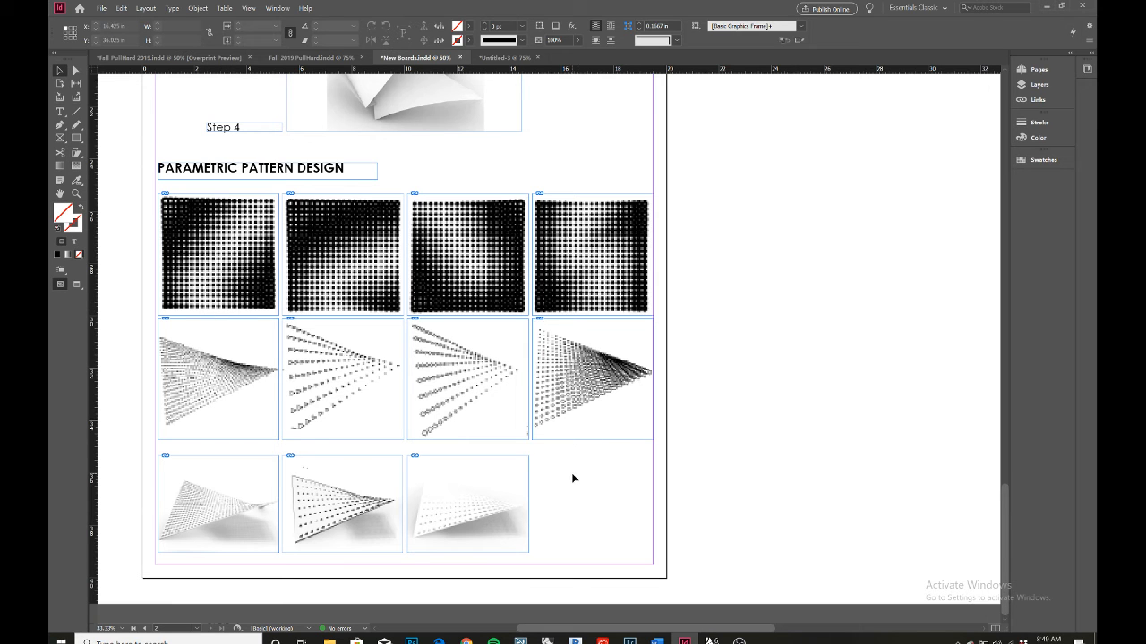
Return to the first board and switch the screen mode to Presentation
key("ctrl+minus")
key("ctrl+minus")
scroll(572, 472, "up", 6)
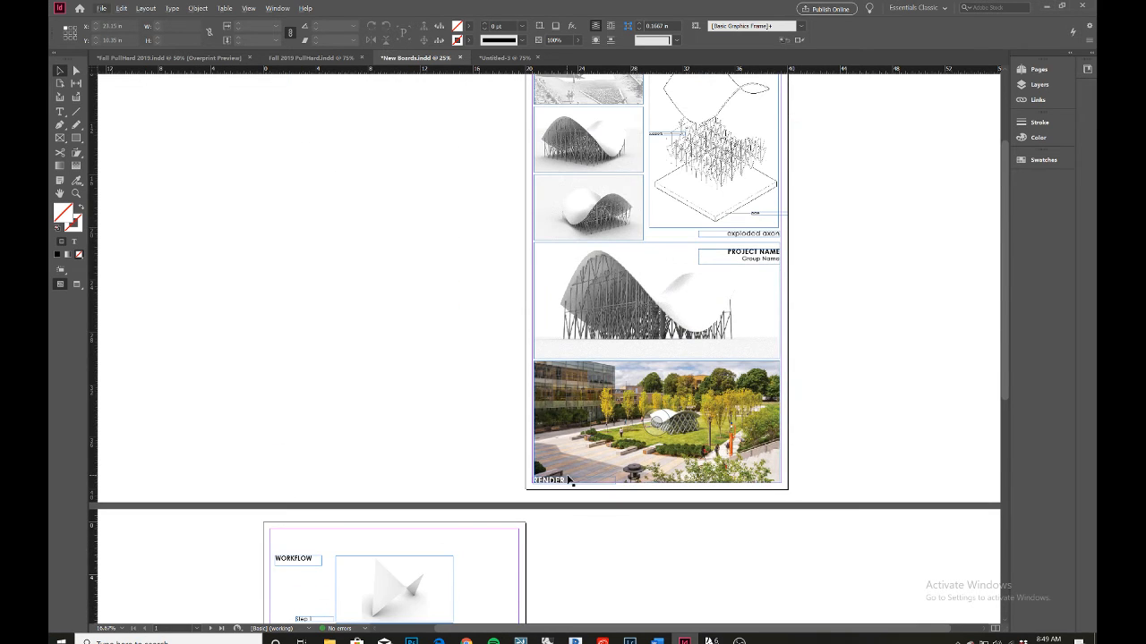
scroll(375, 269, "up", 1)
scroll(421, 279, "up", 3)
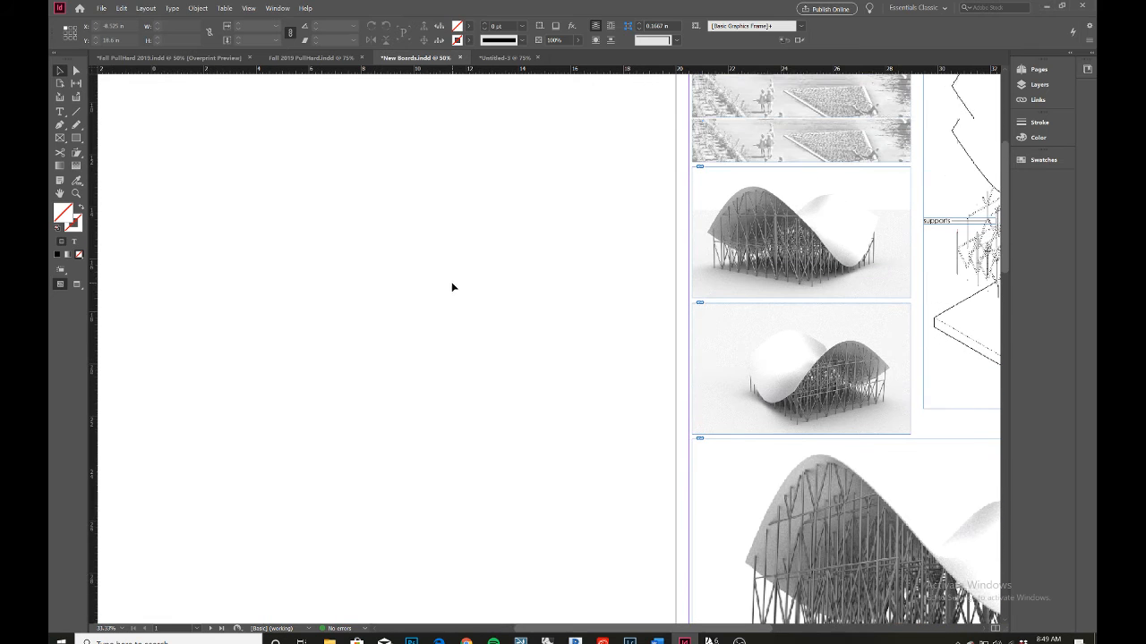
left_click(247, 8)
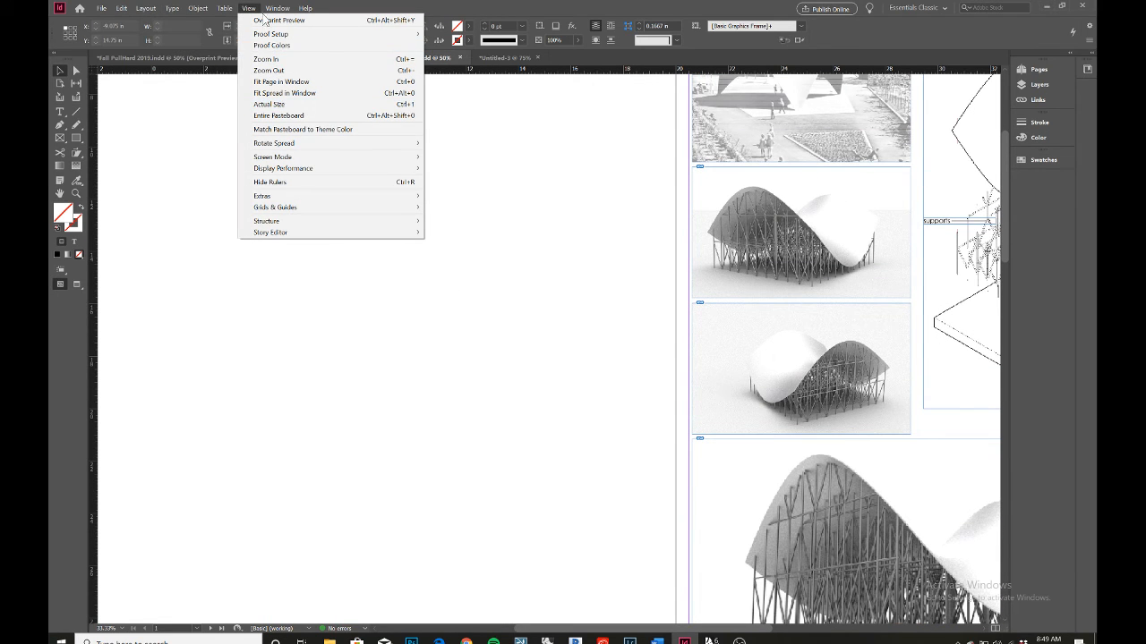
mouse_move(322, 165)
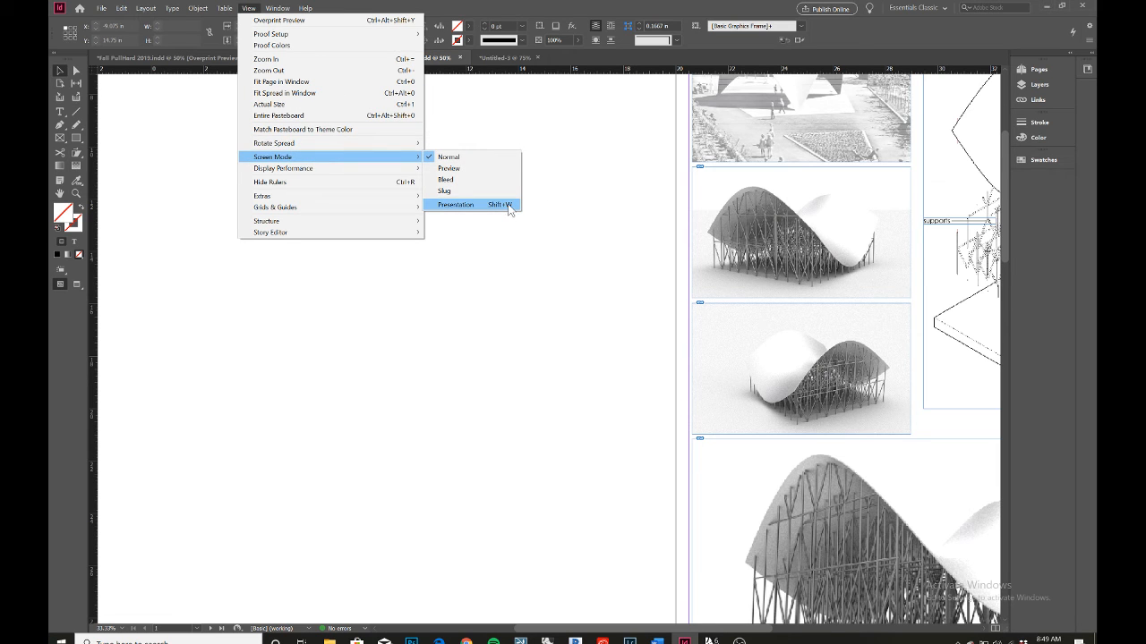
left_click(509, 206)
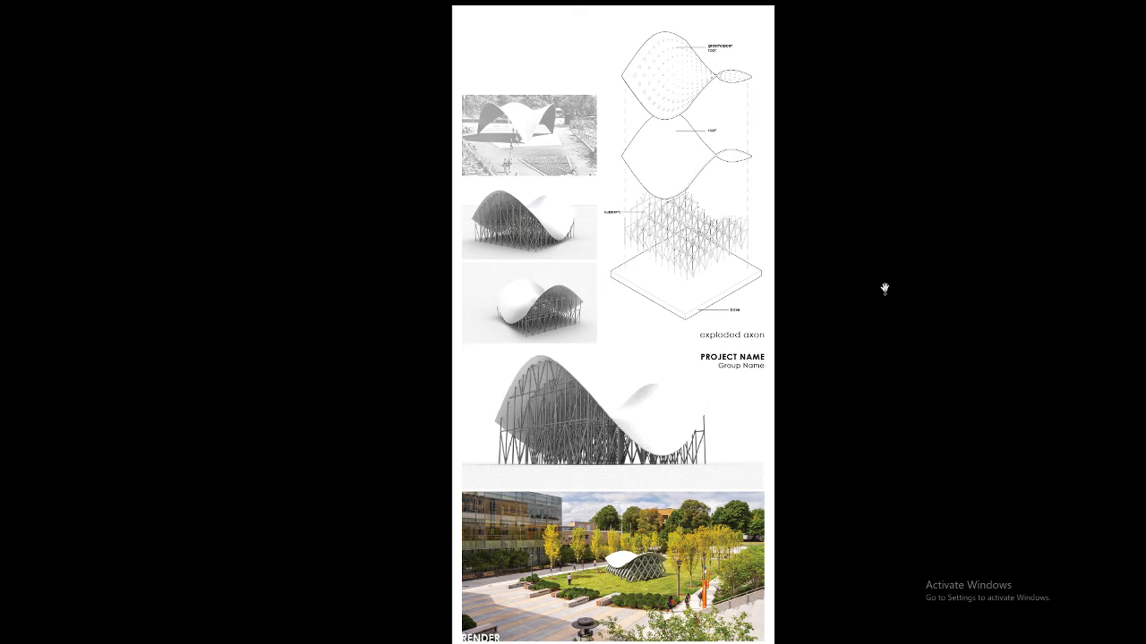
Page back and forth between the two boards in the full-screen presentation
left_click(813, 361)
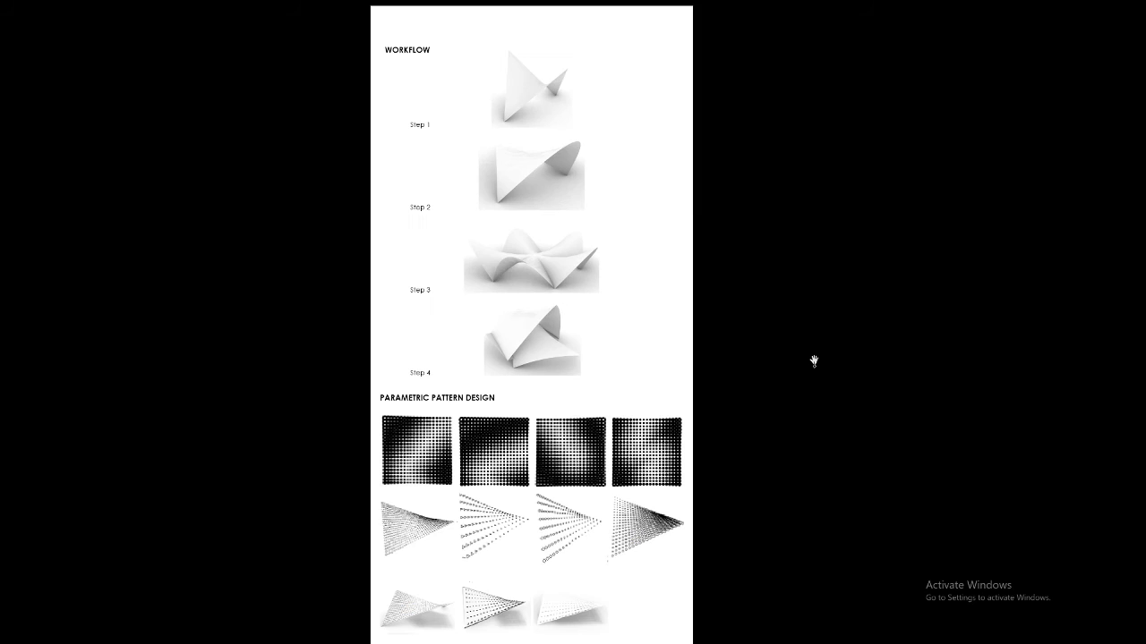
left_click(814, 361)
left_click(814, 361)
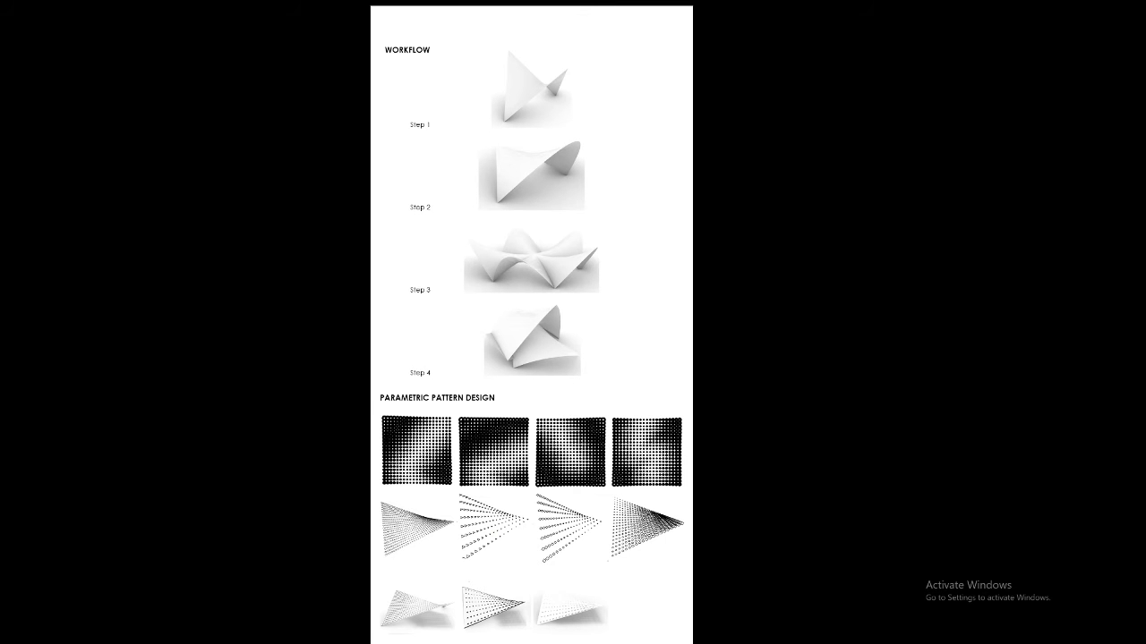
key("Right")
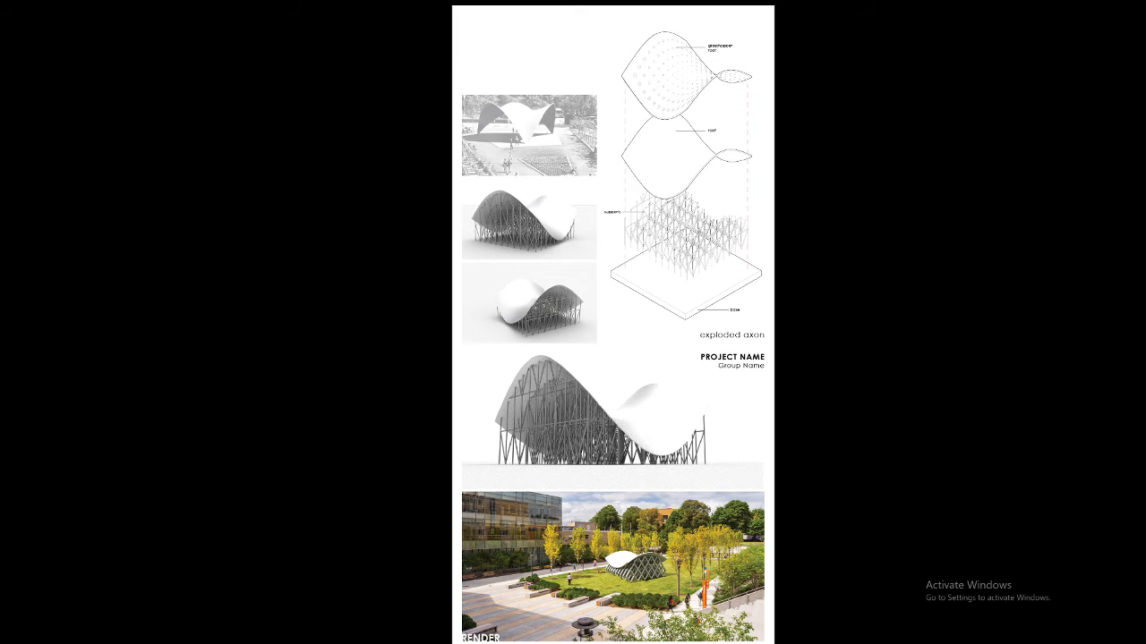
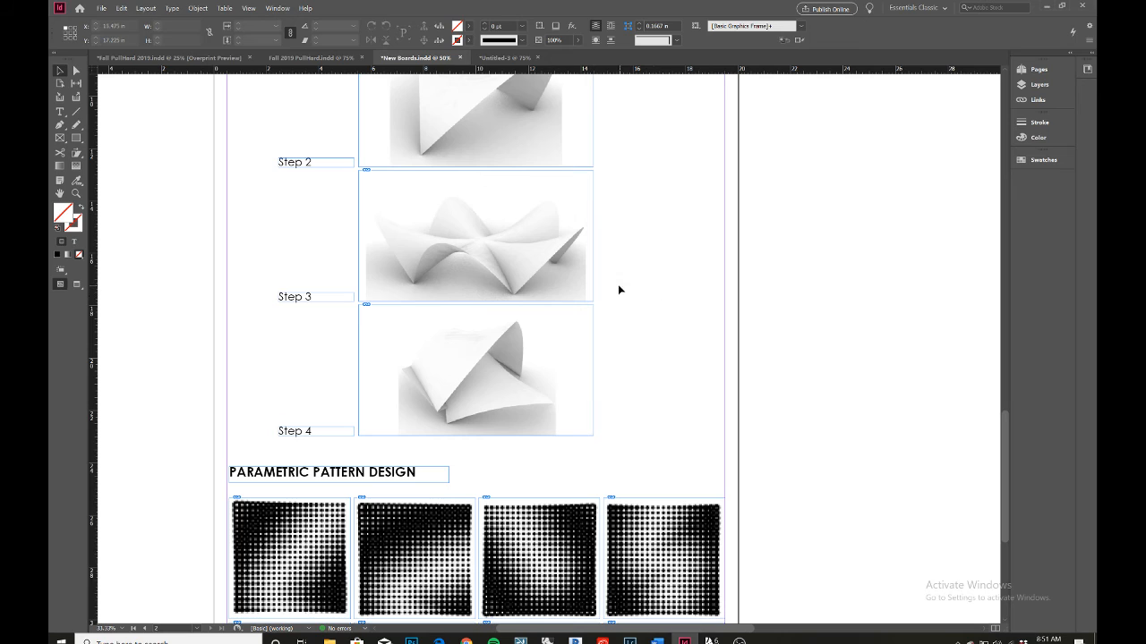
scroll(553, 289, "up", 1)
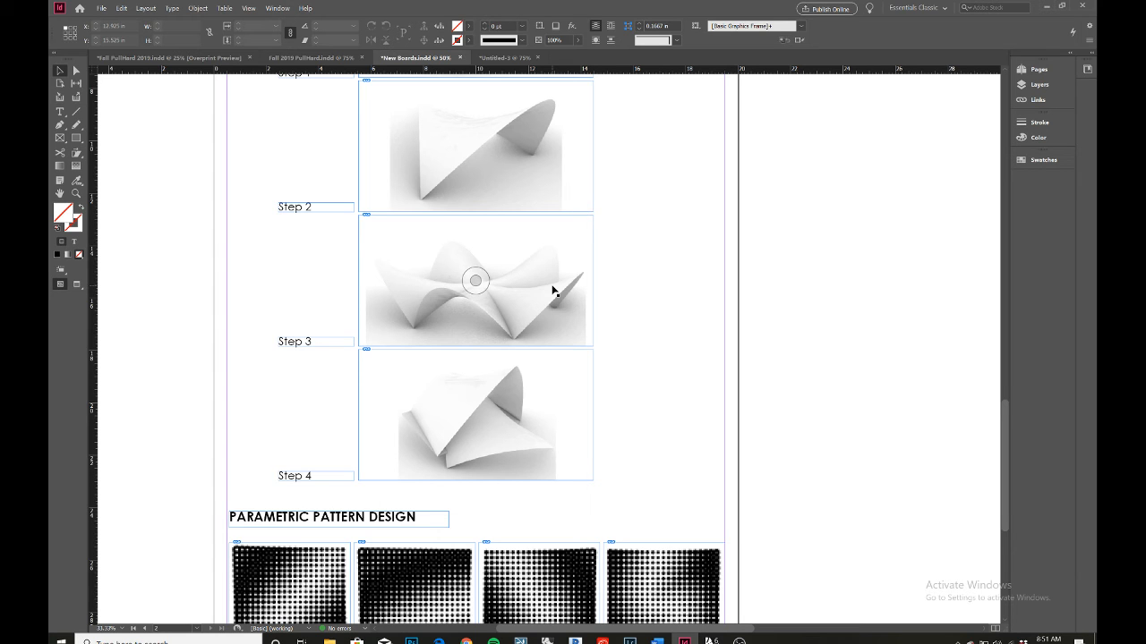
scroll(608, 345, "down", 5)
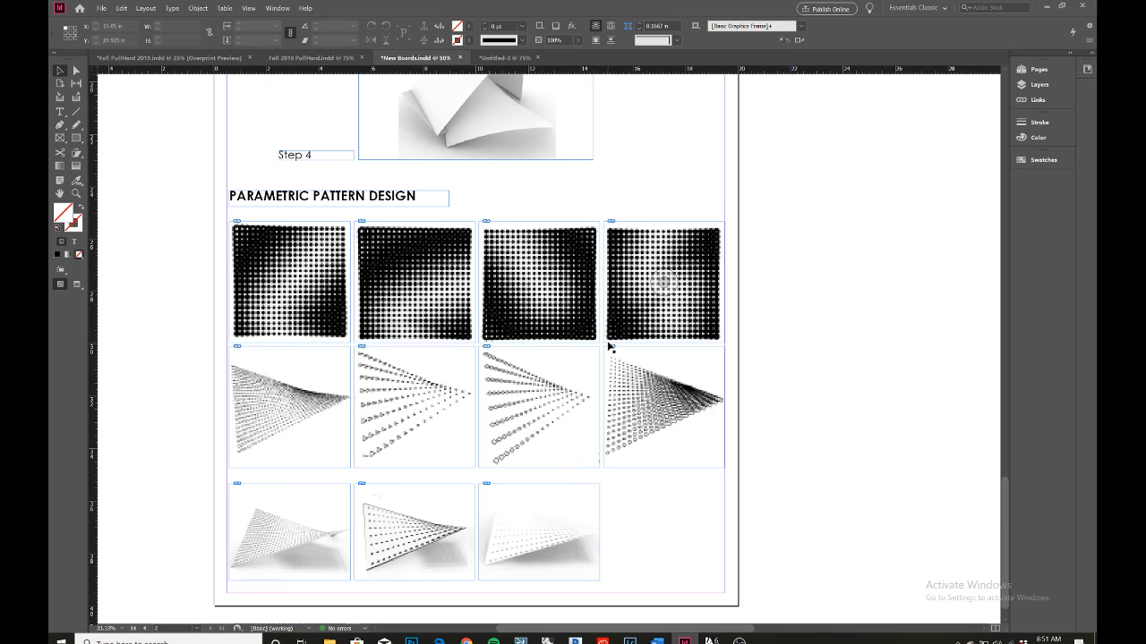
scroll(609, 345, "up", 6)
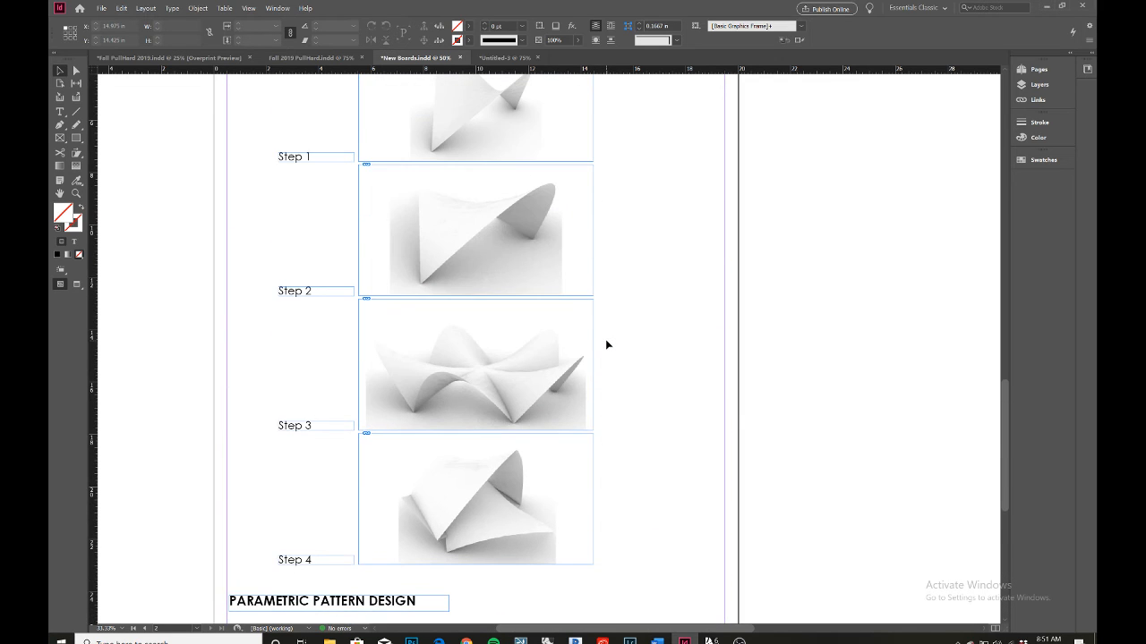
Turn on Overprint Preview for the boards while viewing the second board's Parametric Pattern Design images
scroll(605, 345, "up", 2)
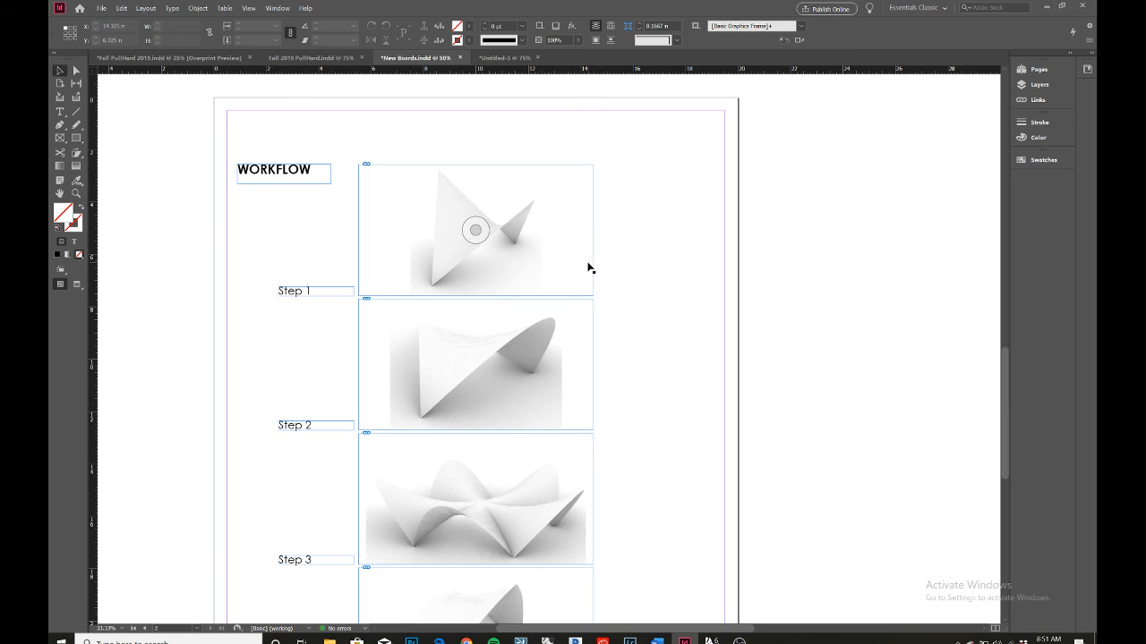
scroll(548, 244, "down", 5)
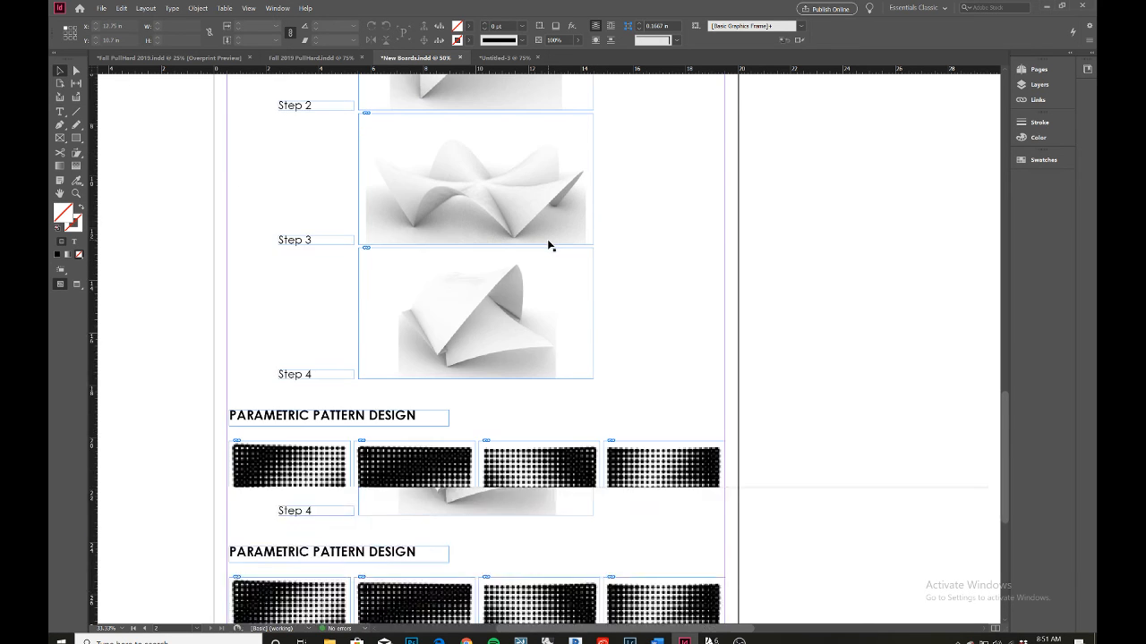
scroll(547, 239, "down", 4)
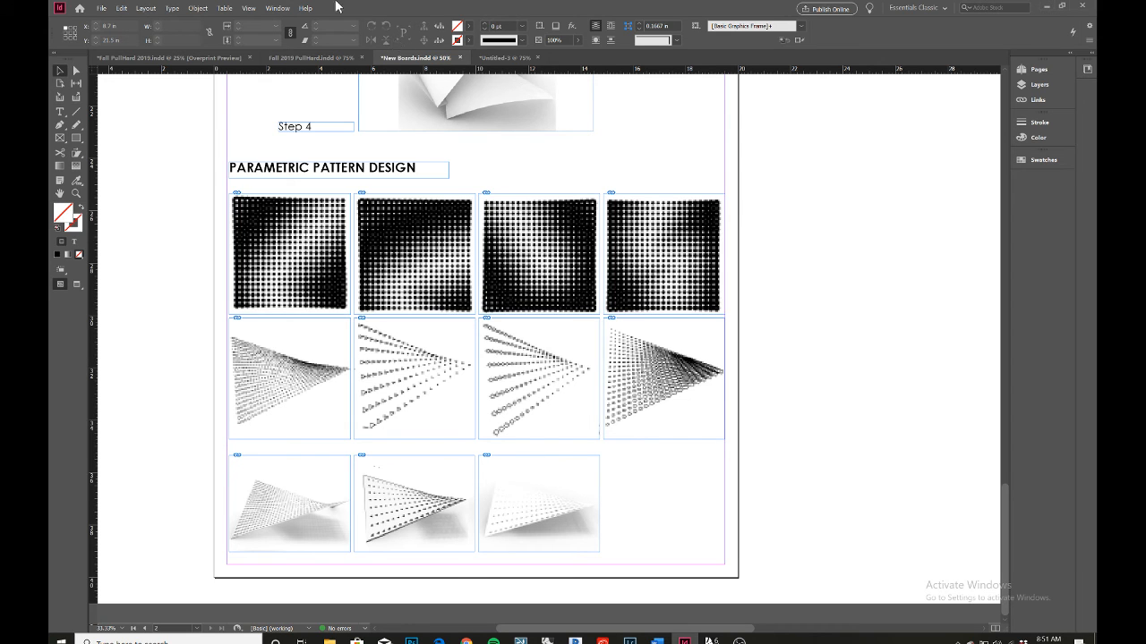
left_click(279, 9)
mouse_move(250, 9)
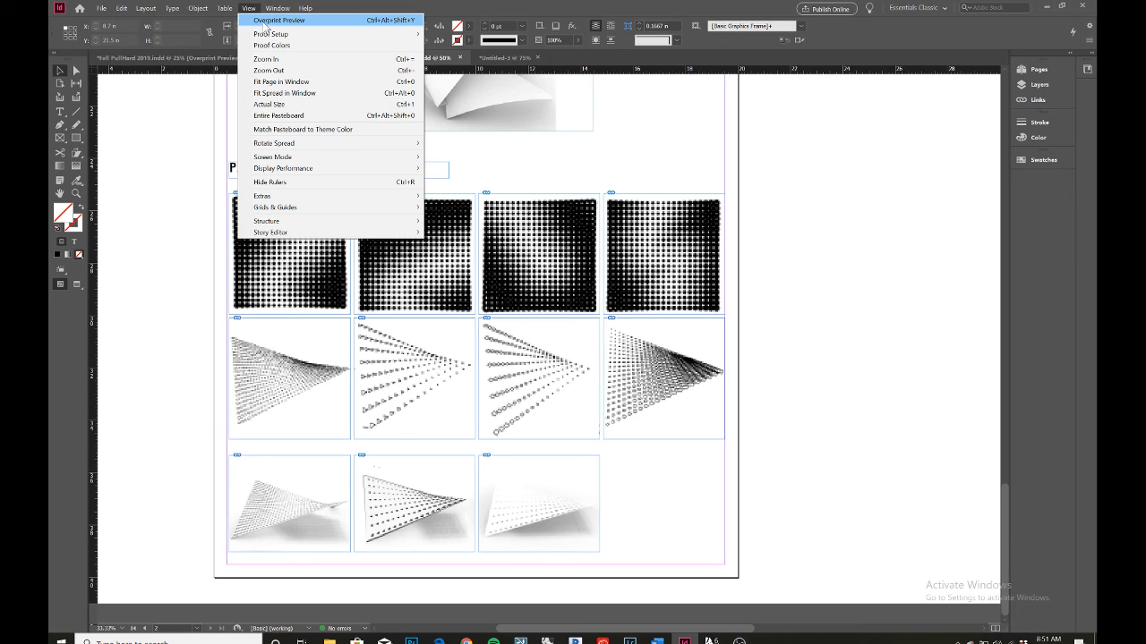
left_click(266, 21)
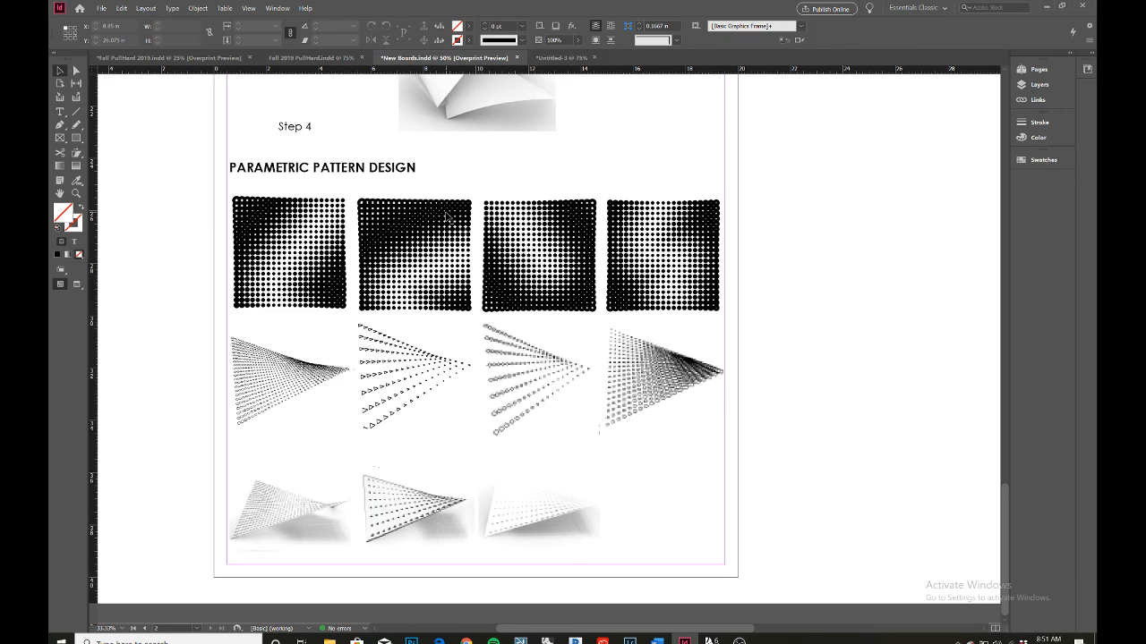
Examine the boards in Overprint Preview, from the Workflow steps to the first board's plaza render and labelled exploded axon
scroll(465, 281, "up", 1)
scroll(628, 230, "up", 10)
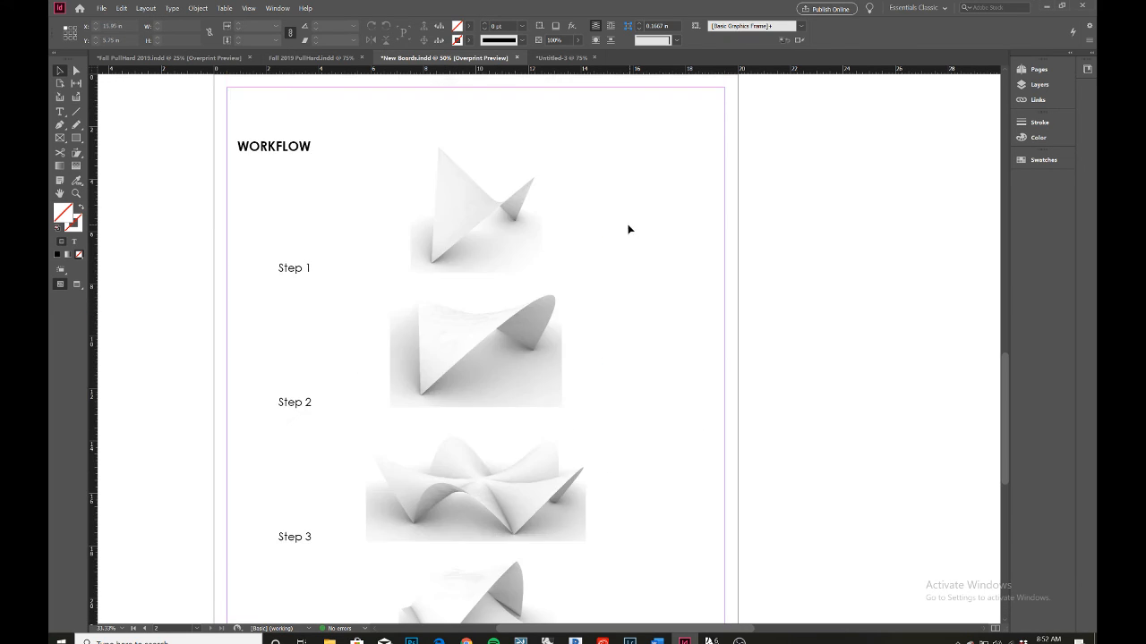
scroll(621, 224, "down", 3)
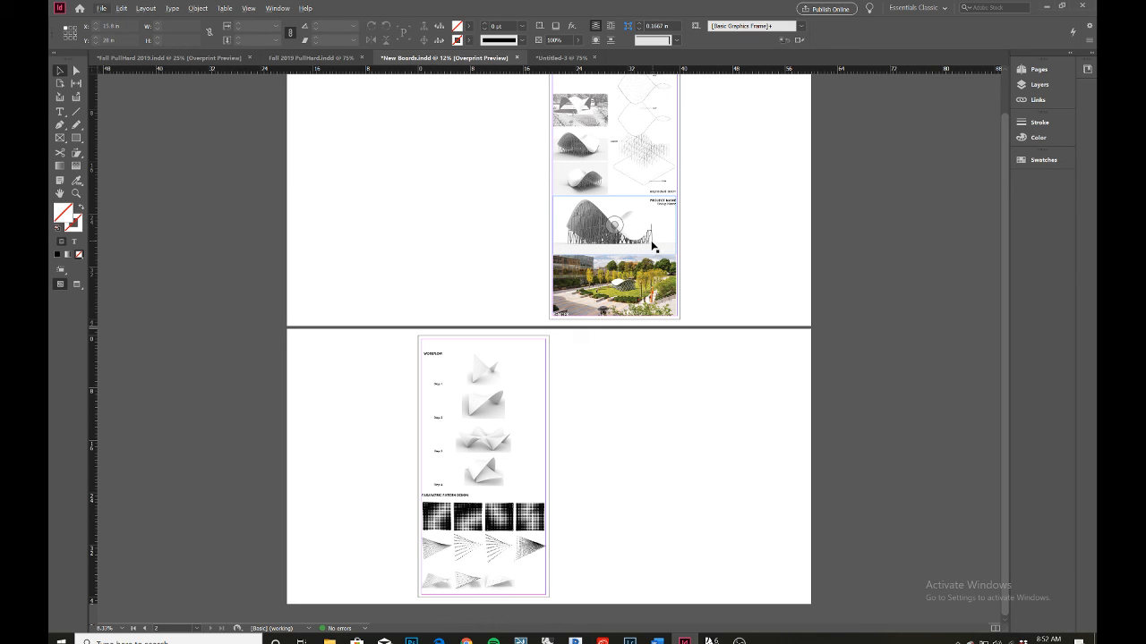
scroll(654, 247, "up", 3)
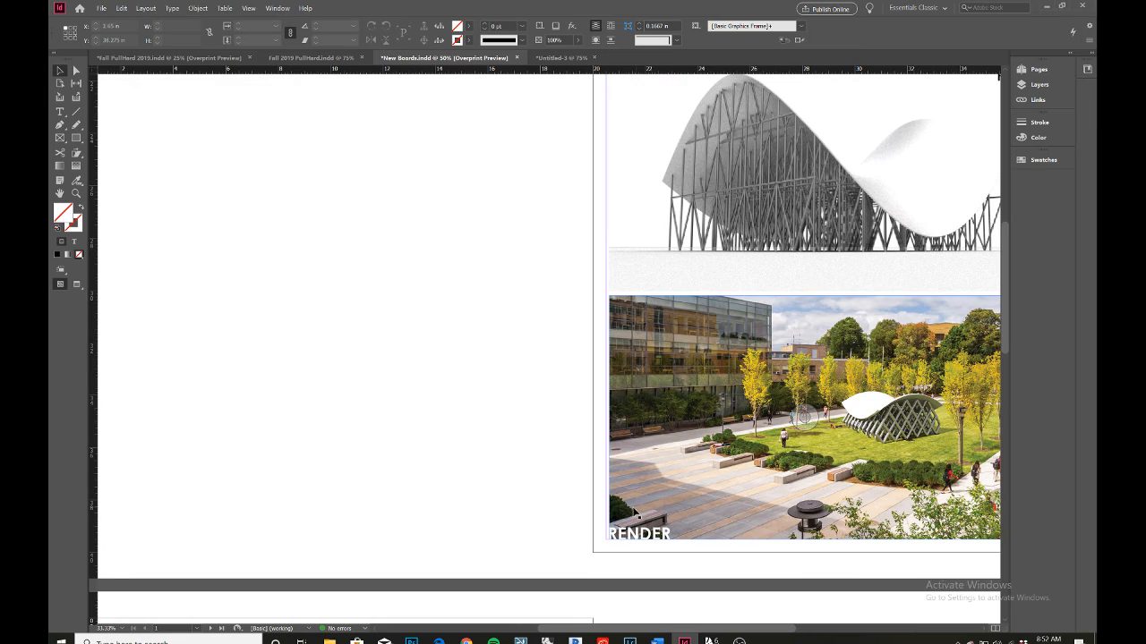
scroll(616, 630, "right", 5)
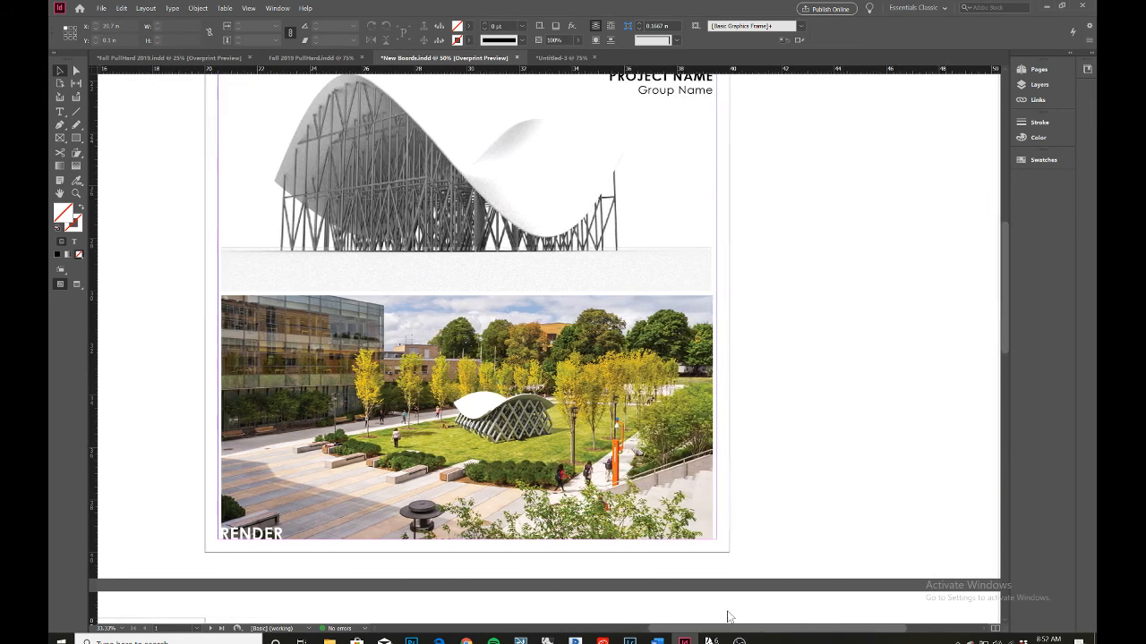
scroll(714, 450, "down", 3)
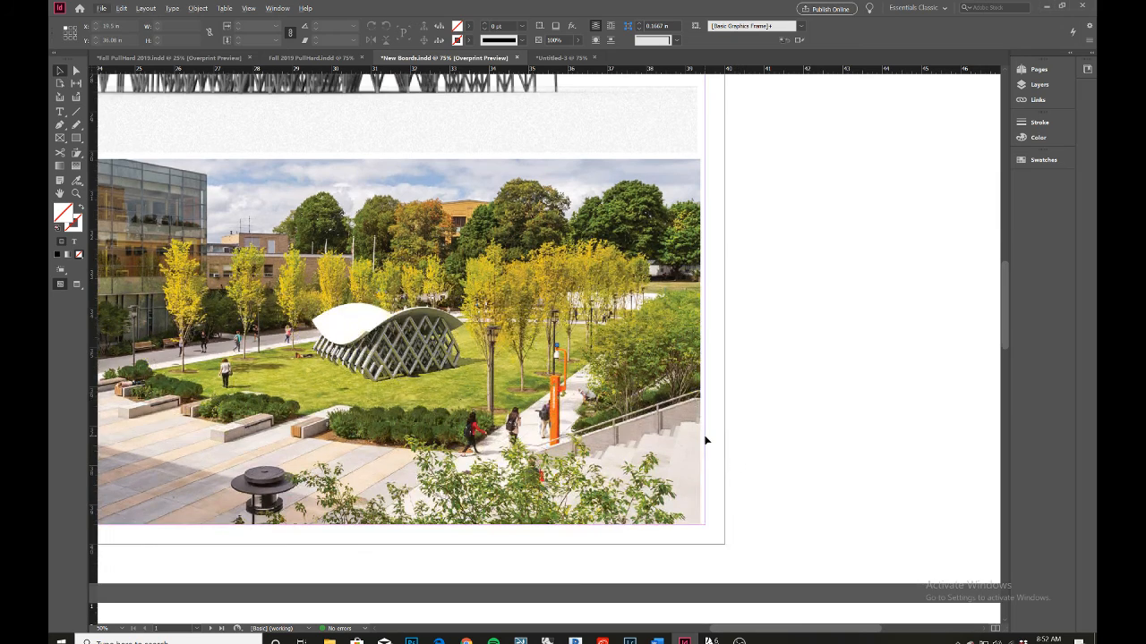
scroll(706, 440, "up", 2)
scroll(696, 416, "up", 4)
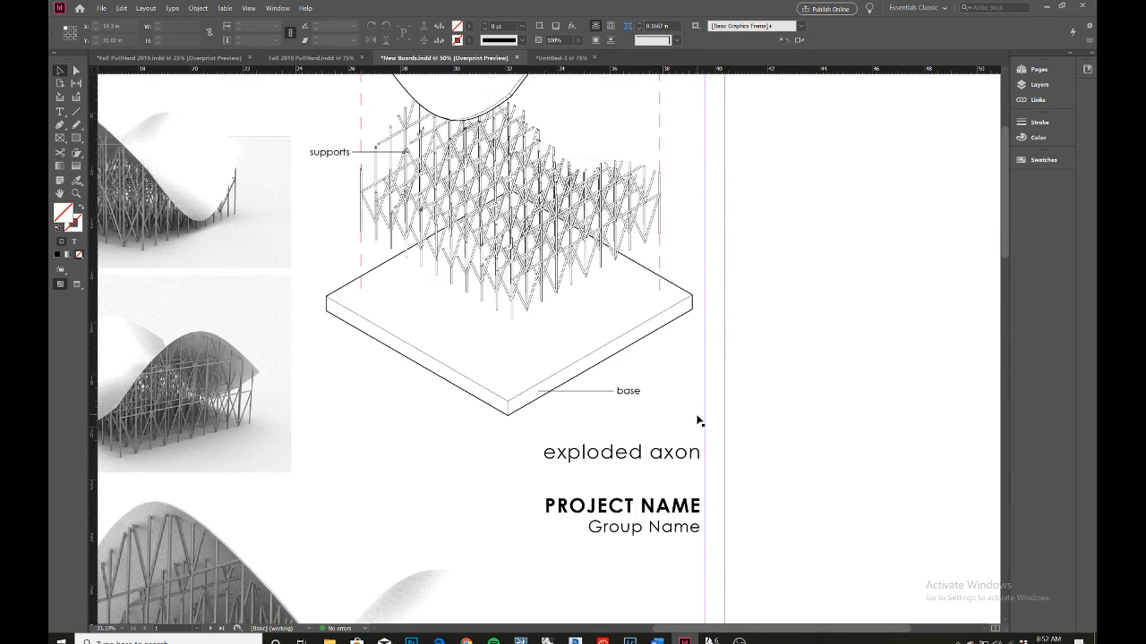
scroll(696, 418, "down", 3)
scroll(701, 280, "up", 1)
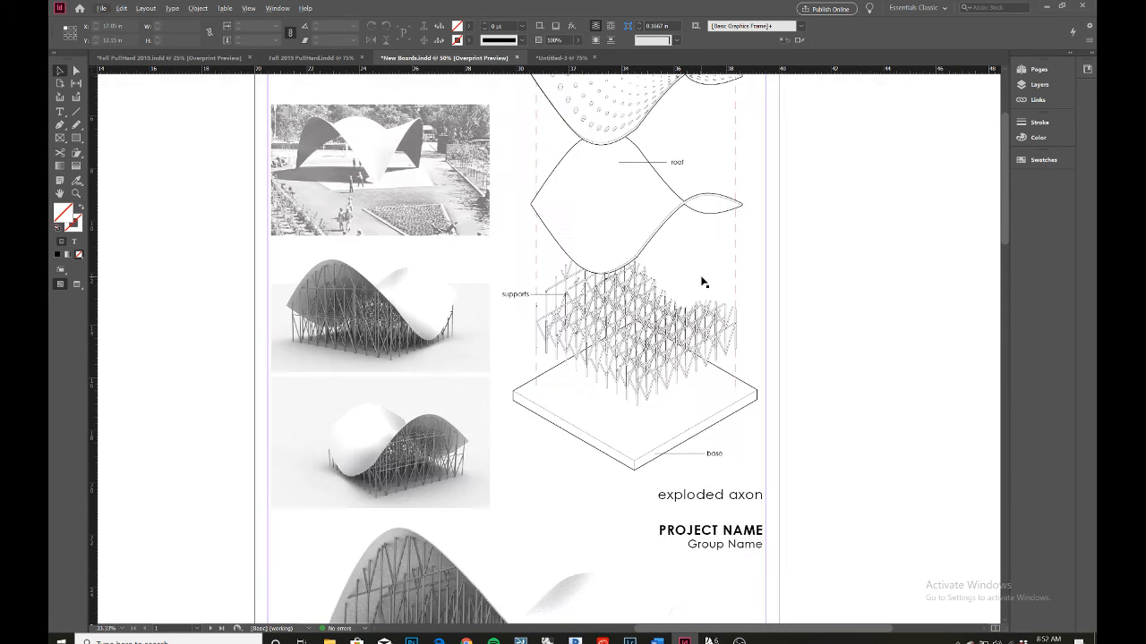
scroll(716, 286, "up", 2)
scroll(717, 292, "up", 1)
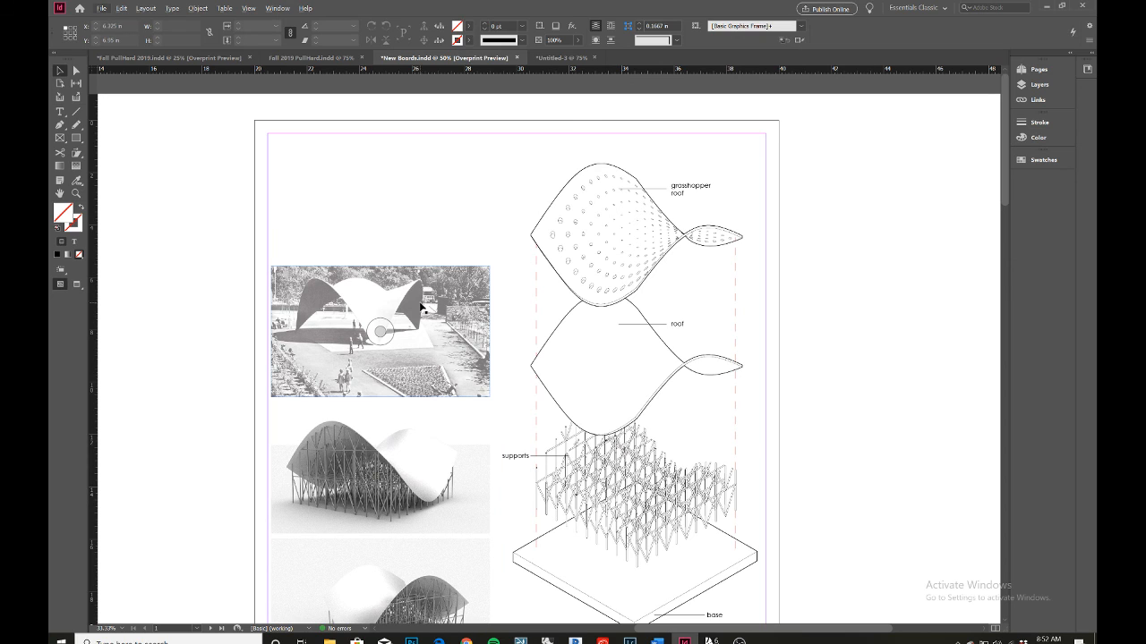
Select the faded black-and-white pavilion photo on the first board, review the images down to the plaza render, and clear the selection
left_click(421, 306)
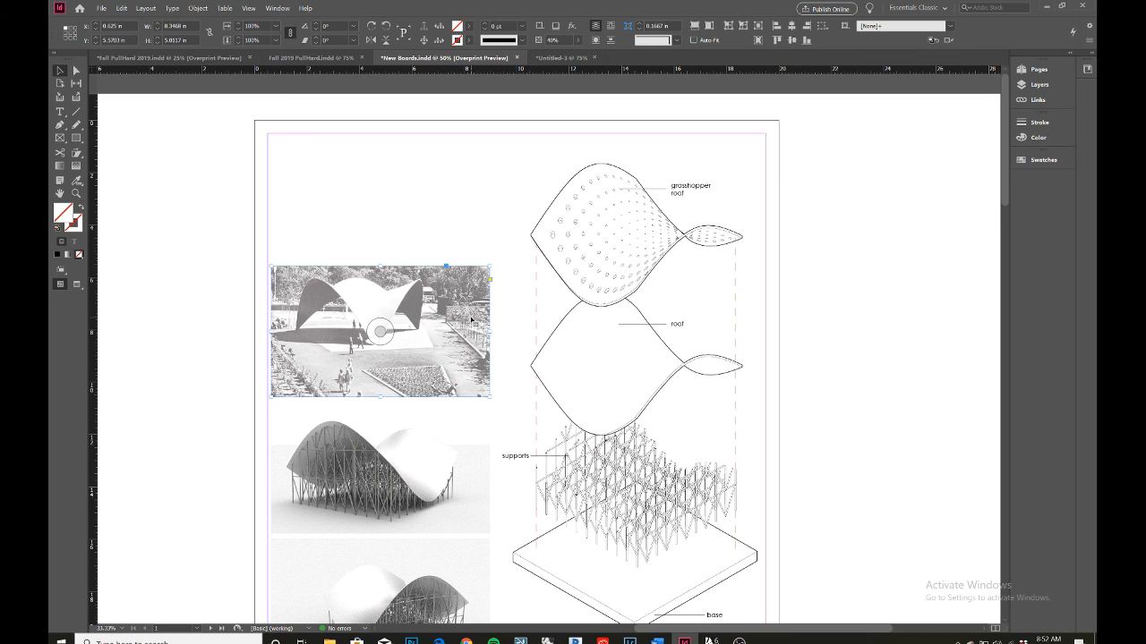
scroll(471, 320, "down", 2)
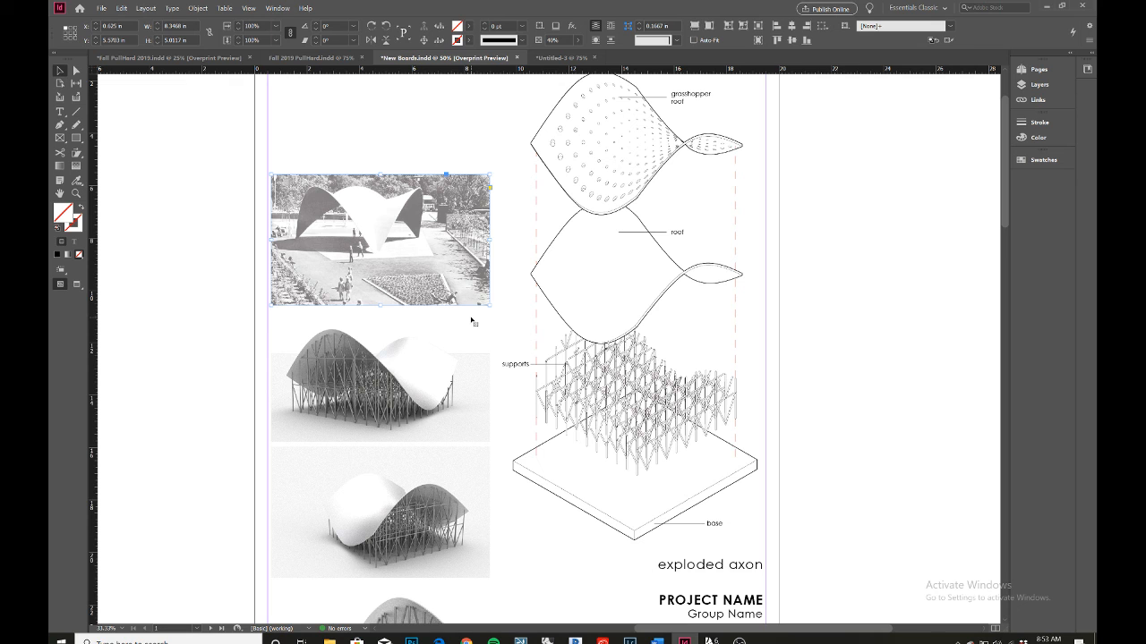
scroll(583, 402, "down", 5)
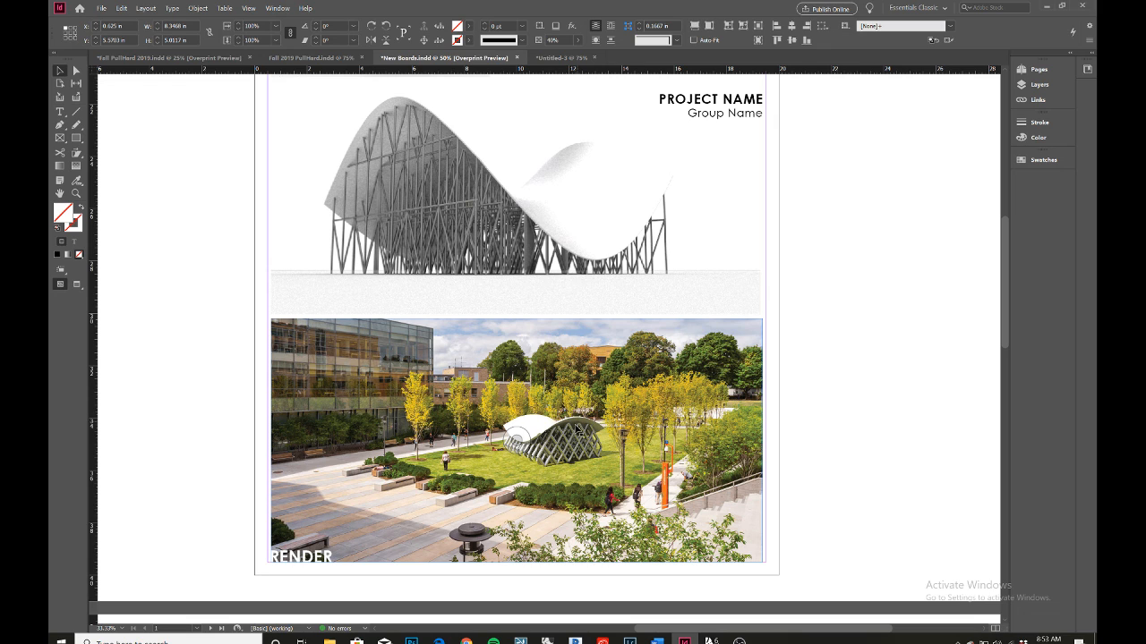
left_click(905, 422)
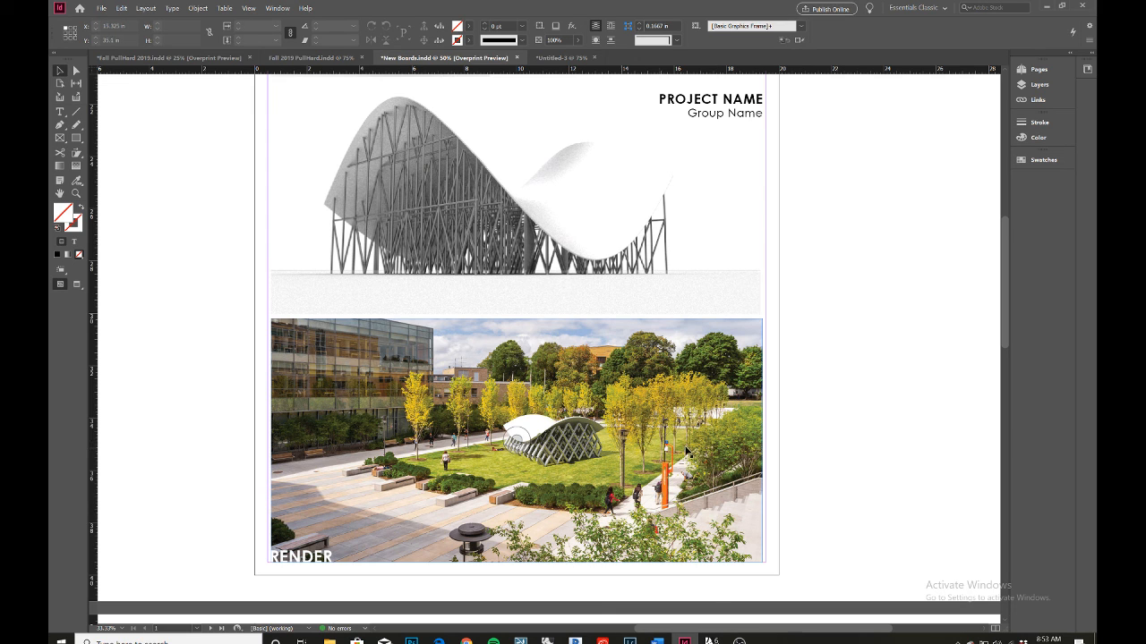
Compare the overall layouts of the two finished boards at a reduced zoom, ending at the first board's upper part
scroll(807, 403, "down", 1)
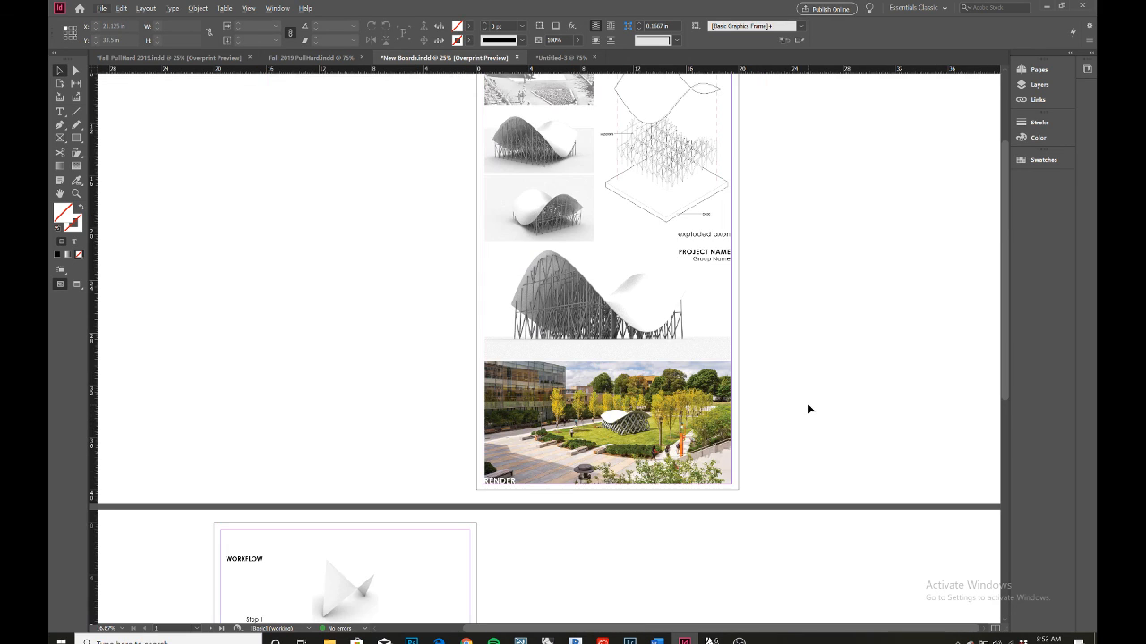
scroll(807, 403, "down", 2)
scroll(808, 409, "down", 5)
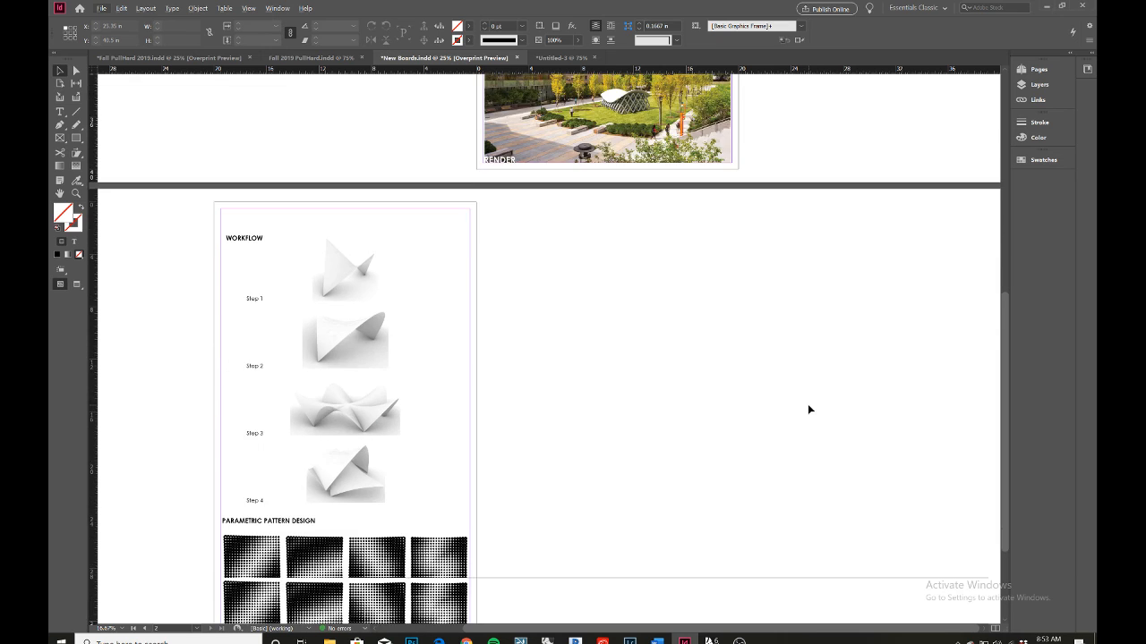
scroll(808, 409, "up", 7)
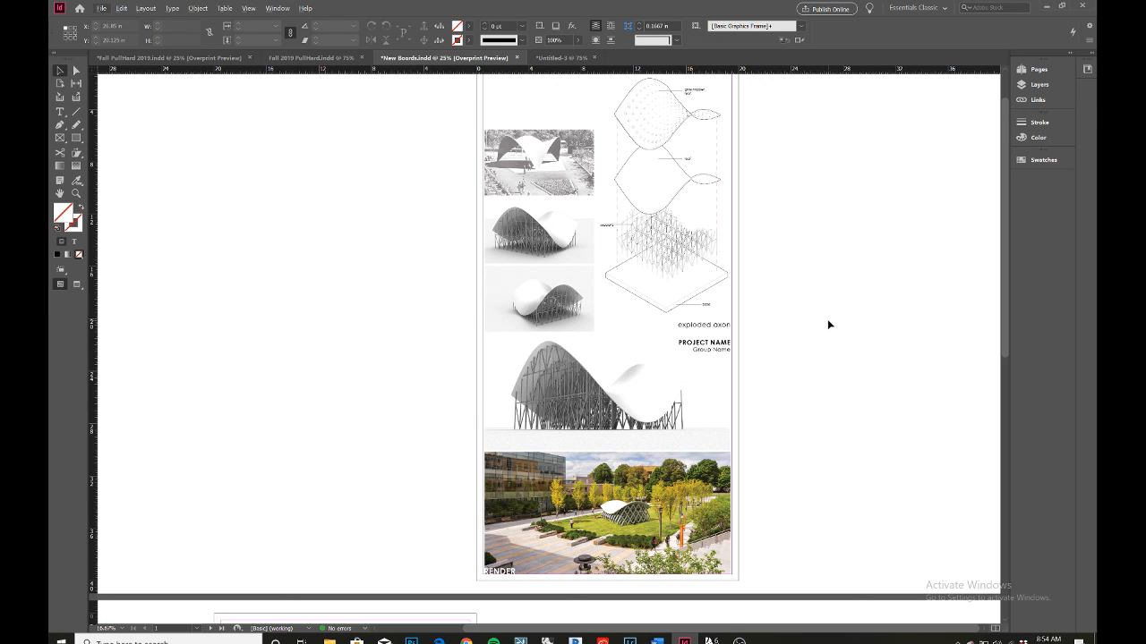
scroll(829, 324, "up", 1)
scroll(829, 324, "down", 2)
scroll(829, 324, "down", 6)
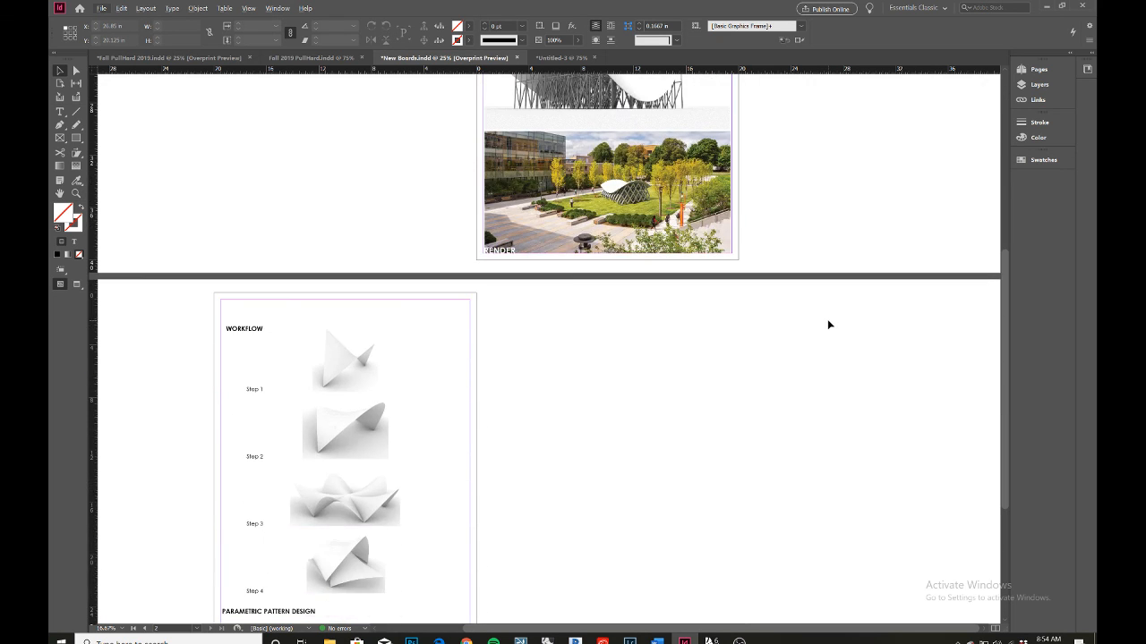
scroll(828, 325, "down", 3)
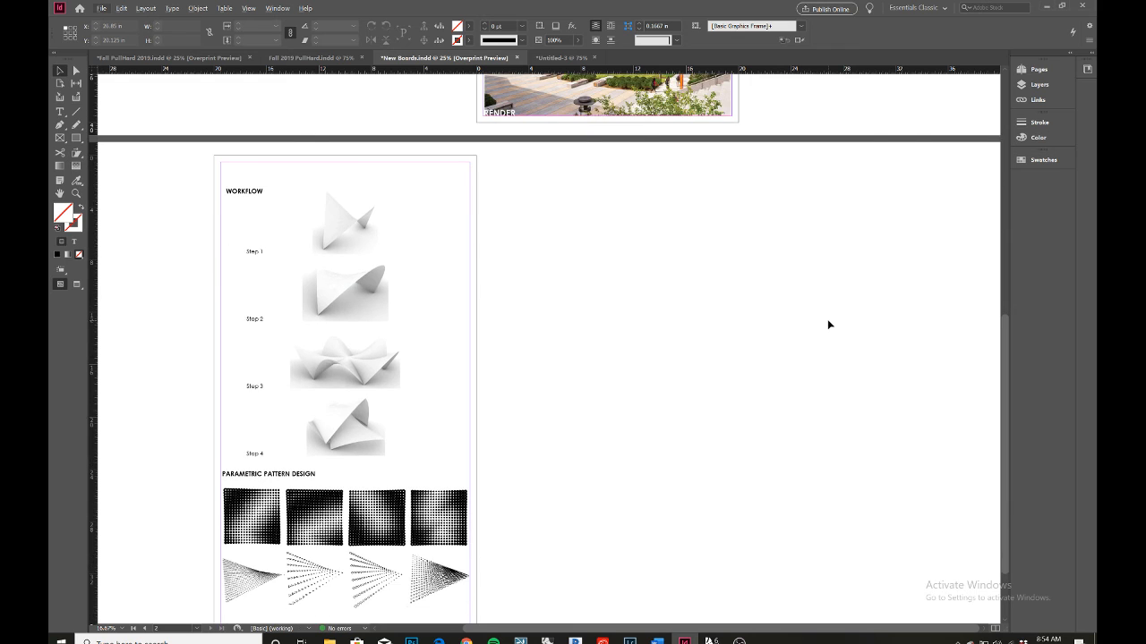
scroll(829, 325, "up", 2)
scroll(828, 325, "up", 9)
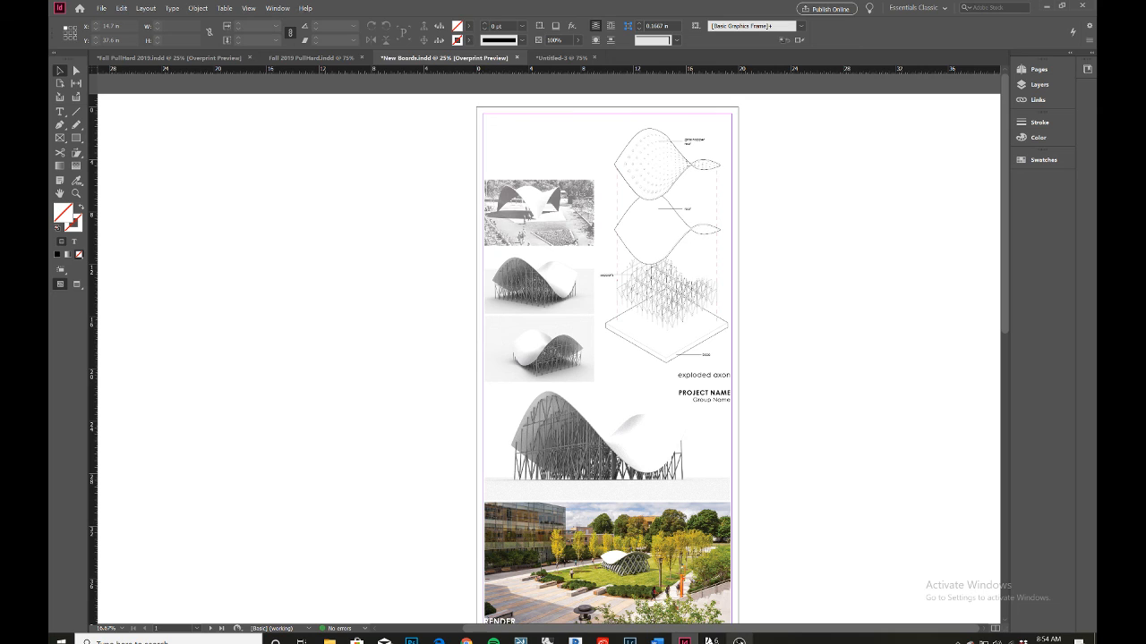
left_click(739, 641)
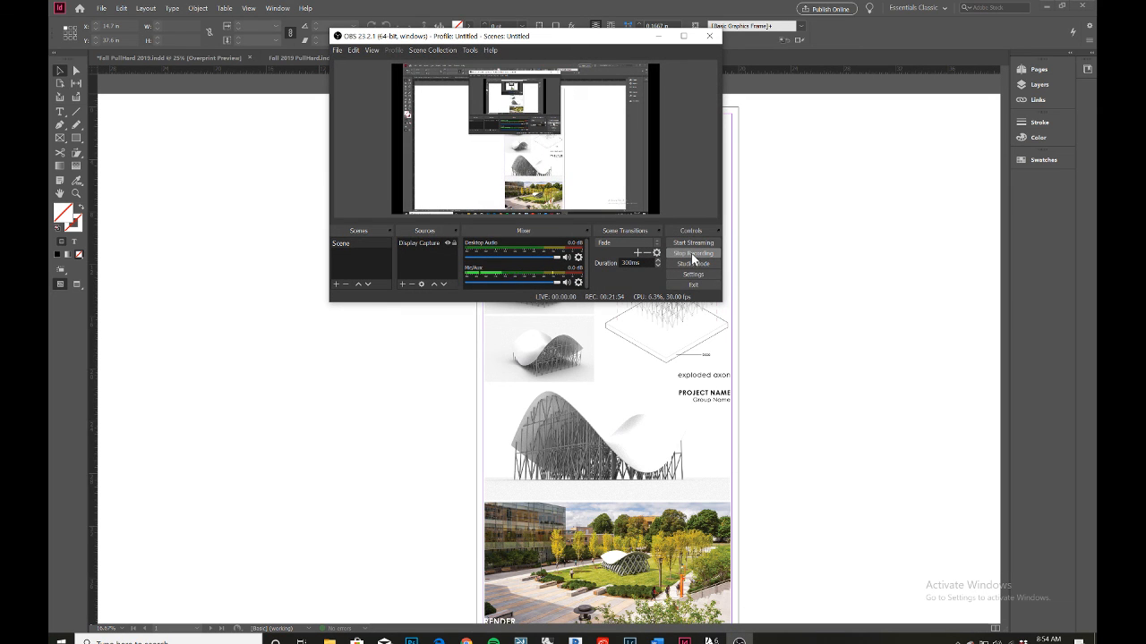